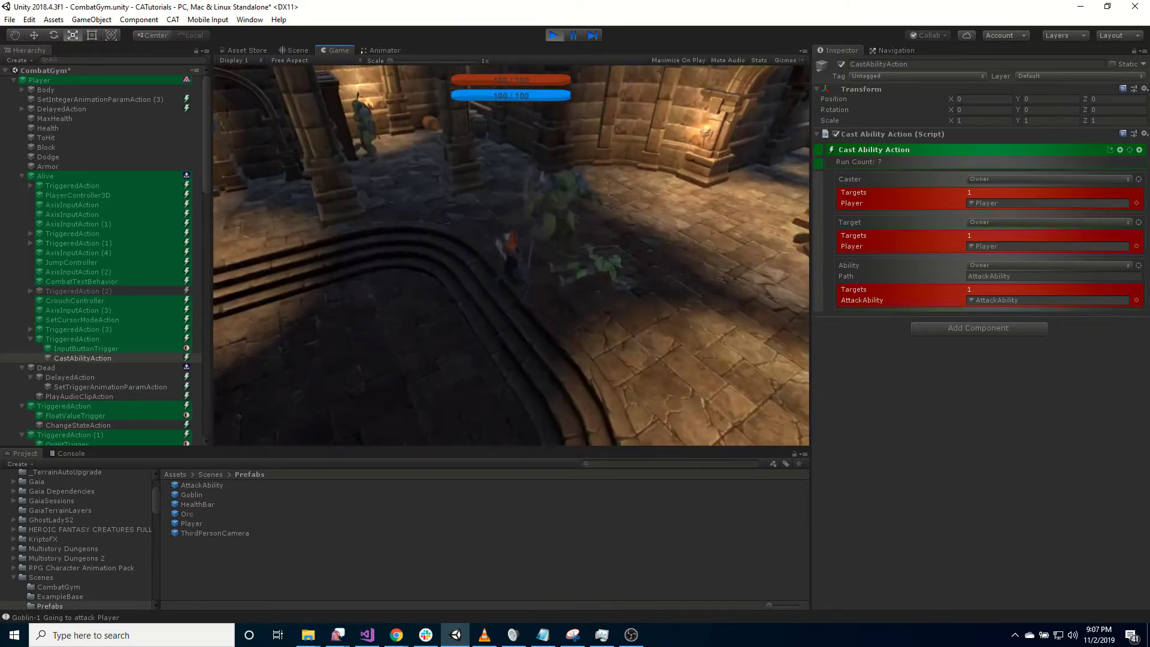
# - Play-test the player's attack ability by repeatedly striking at the goblins and the orc in the running game
pyautogui.click(512, 256)
pyautogui.click(511, 256)
pyautogui.click(511, 255)
pyautogui.click(511, 255)
pyautogui.click(511, 256)
pyautogui.click(511, 255)
pyautogui.click(512, 256)
pyautogui.click(511, 255)
pyautogui.click(511, 256)
pyautogui.click(511, 255)
pyautogui.click(511, 255)
pyautogui.click(511, 255)
pyautogui.click(511, 255)
pyautogui.click(512, 256)
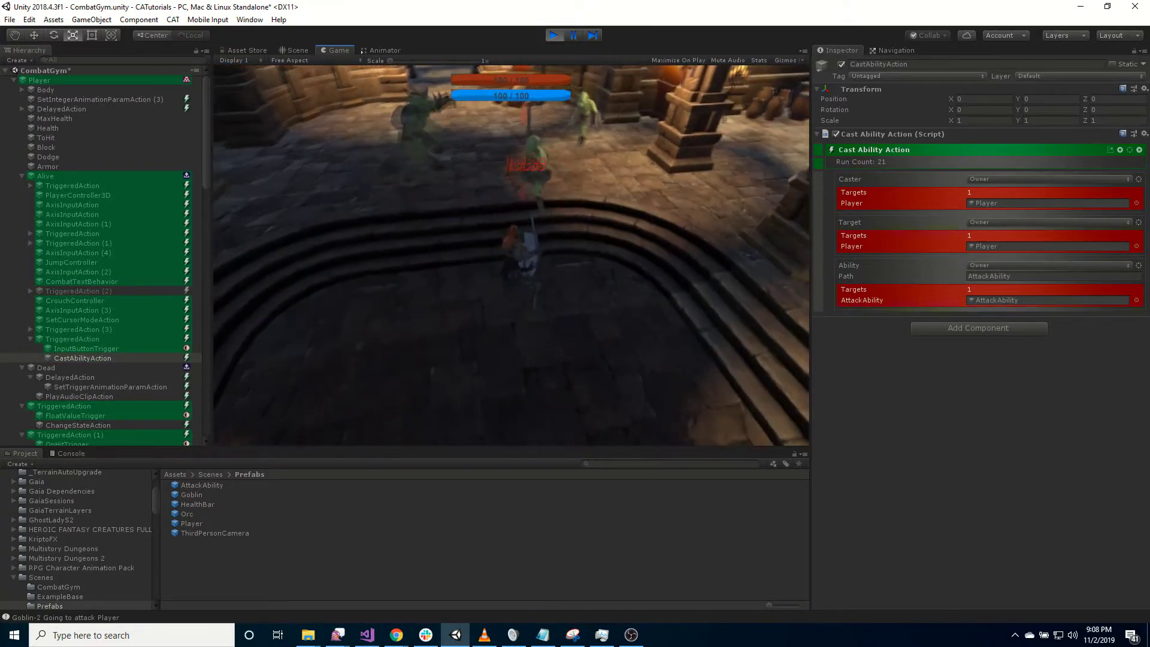
pyautogui.click(511, 256)
pyautogui.click(511, 255)
pyautogui.click(511, 255)
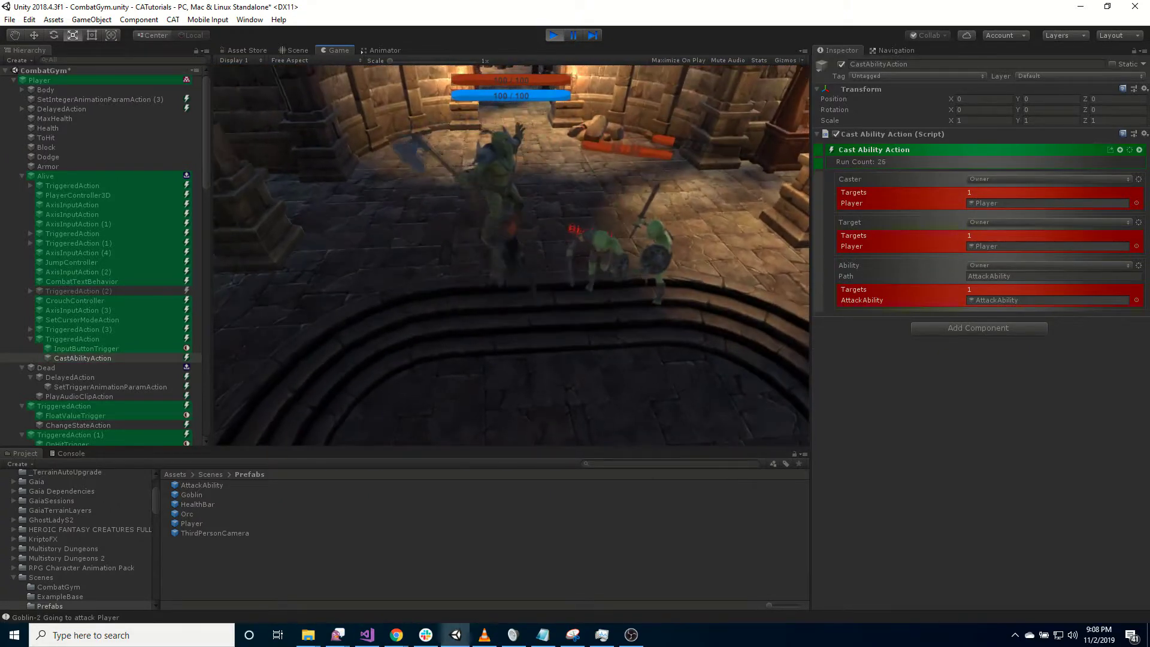
pyautogui.click(511, 255)
pyautogui.click(511, 255)
pyautogui.click(511, 255)
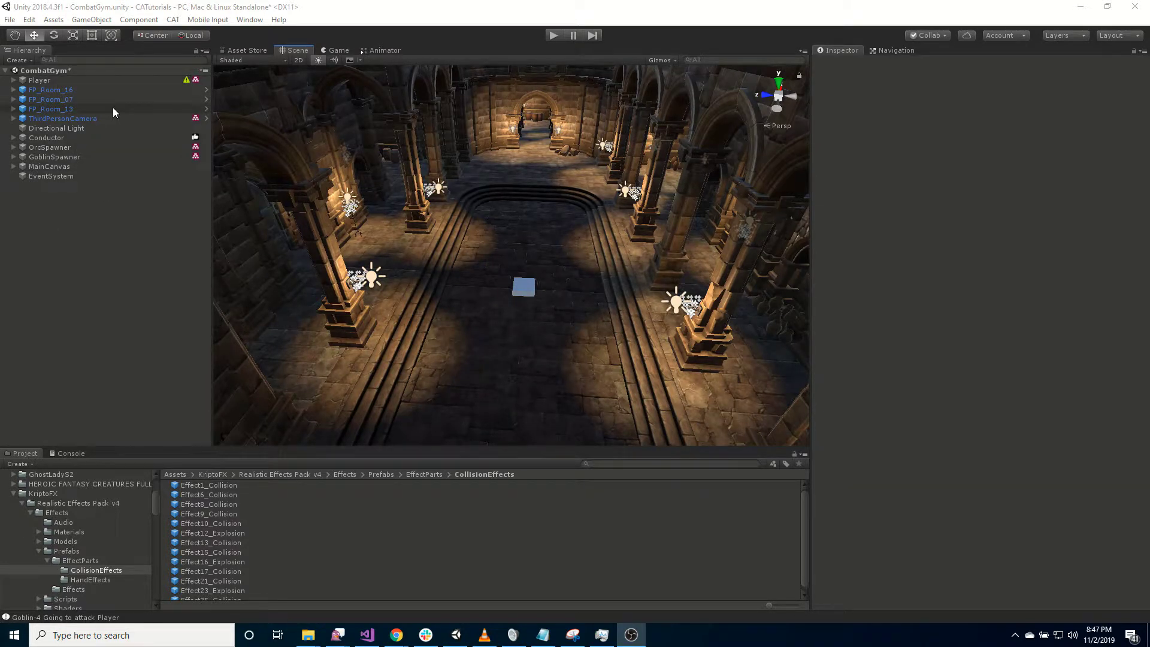
pyautogui.click(13, 80)
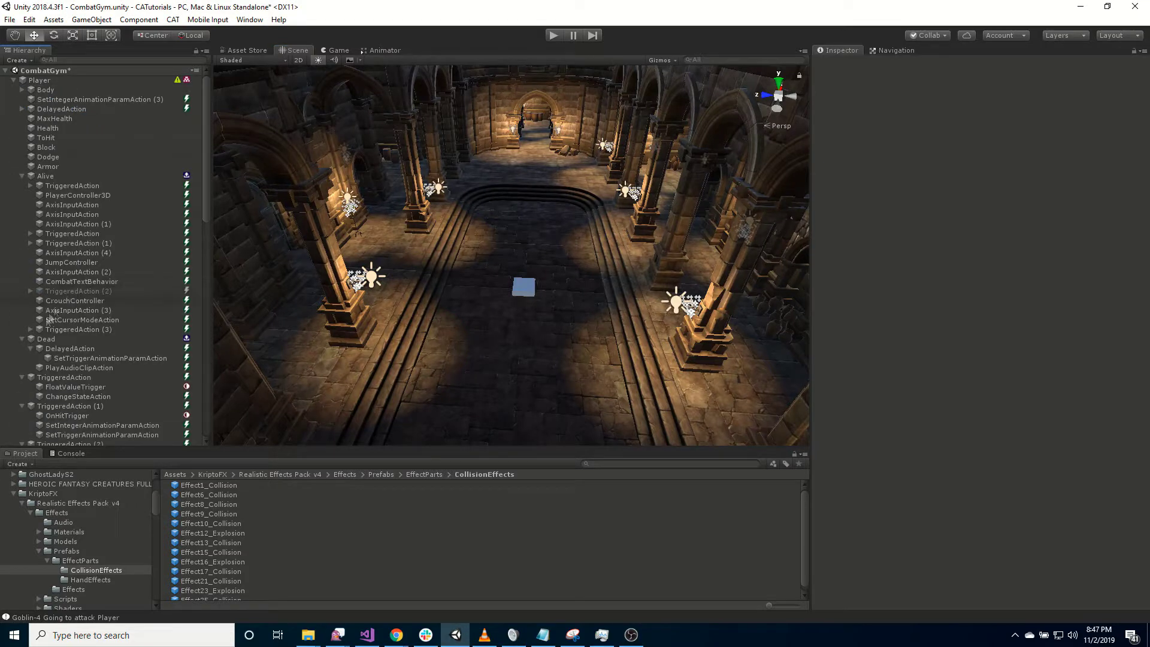
pyautogui.click(13, 80)
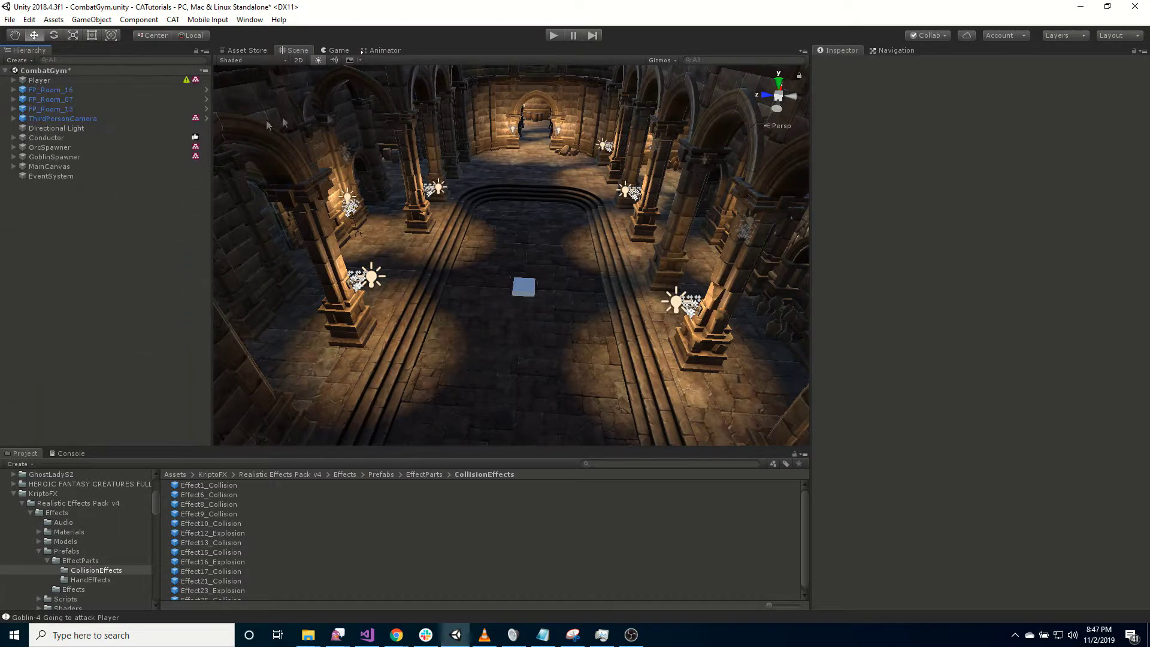
# - Play-test the CombatGym scene by running the player through the dungeon to the enemies and back away, and end play mode
pyautogui.click(554, 34)
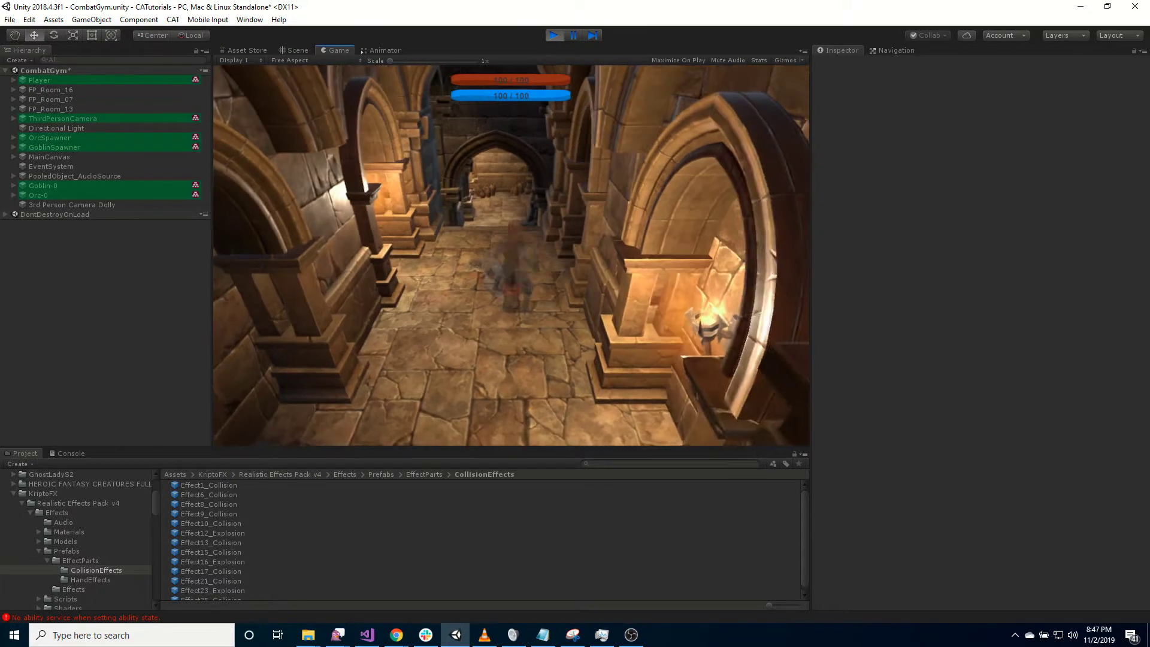
pyautogui.press('w')
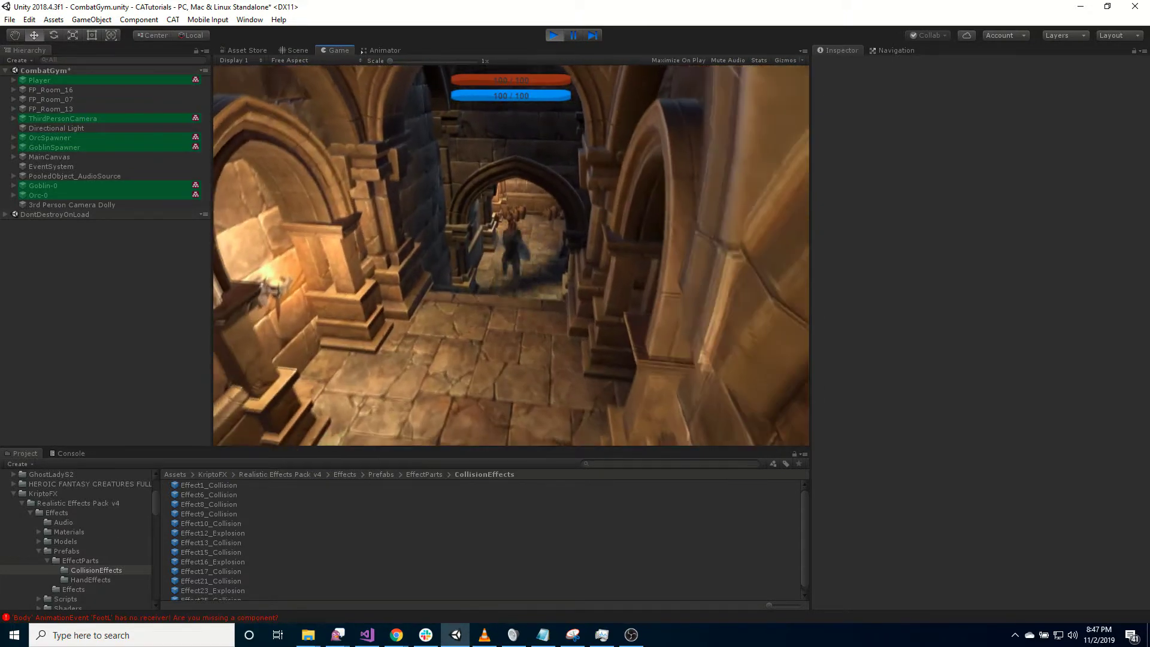
pyautogui.press('w')
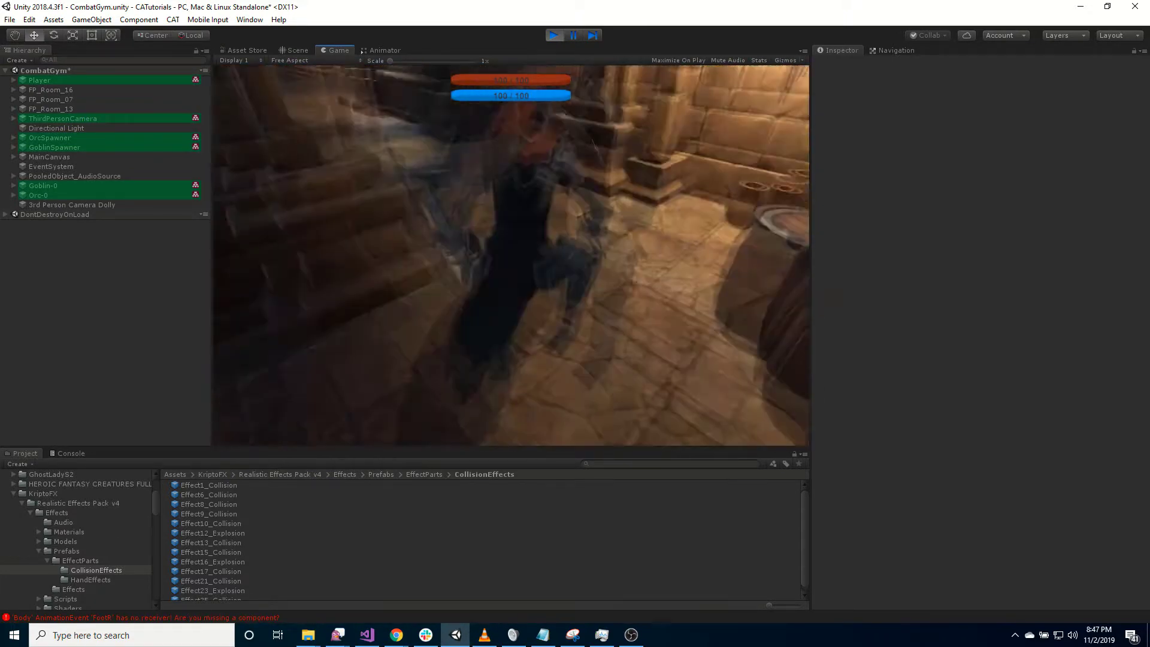
pyautogui.press('w')
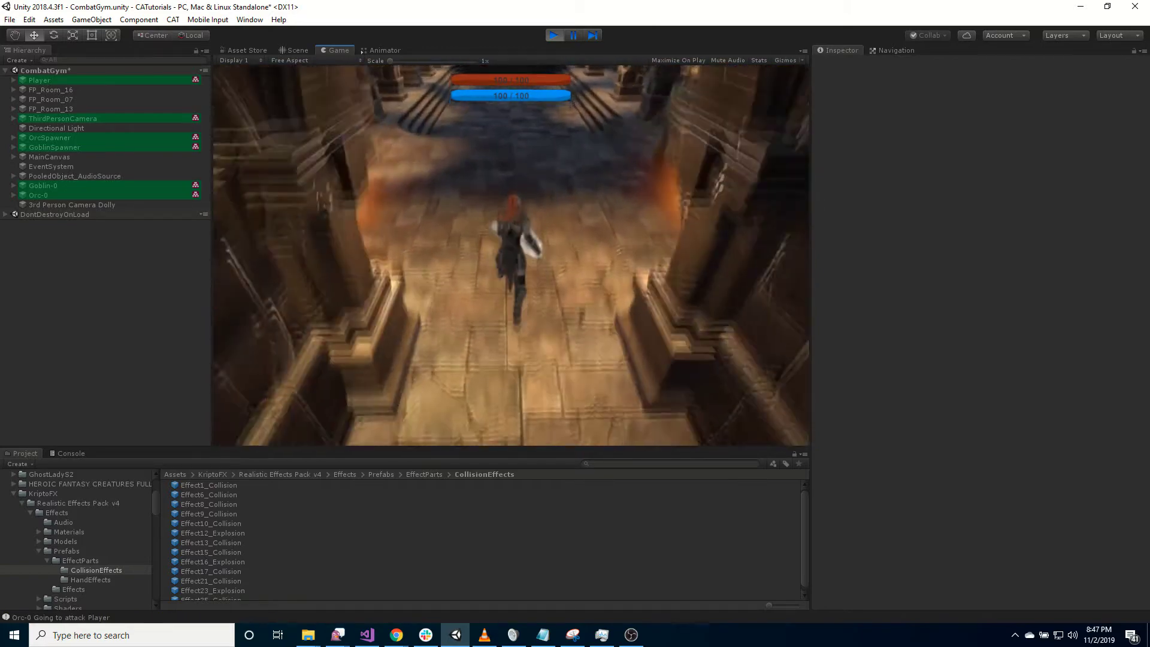
pyautogui.press('w')
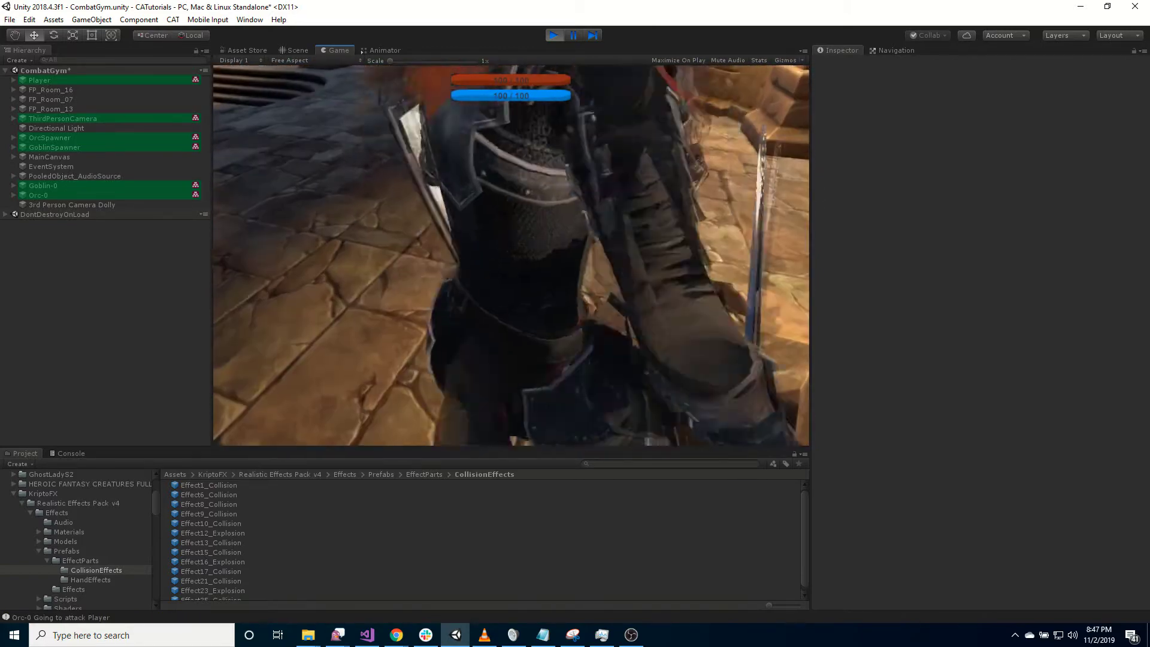
pyautogui.press('w')
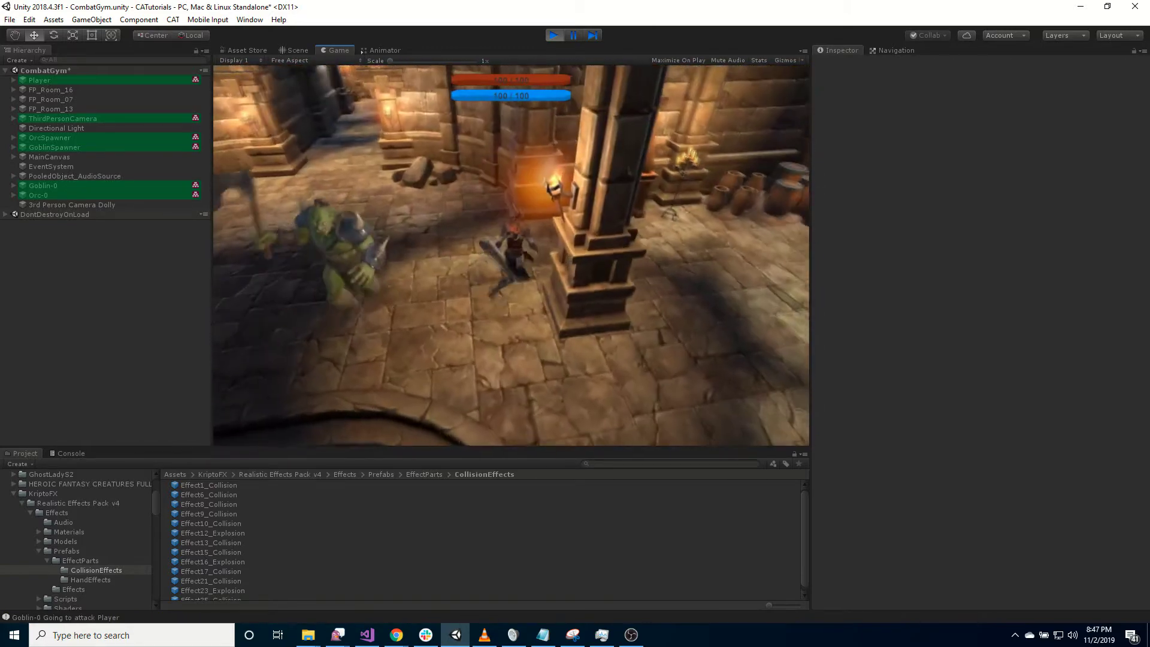
pyautogui.press('w')
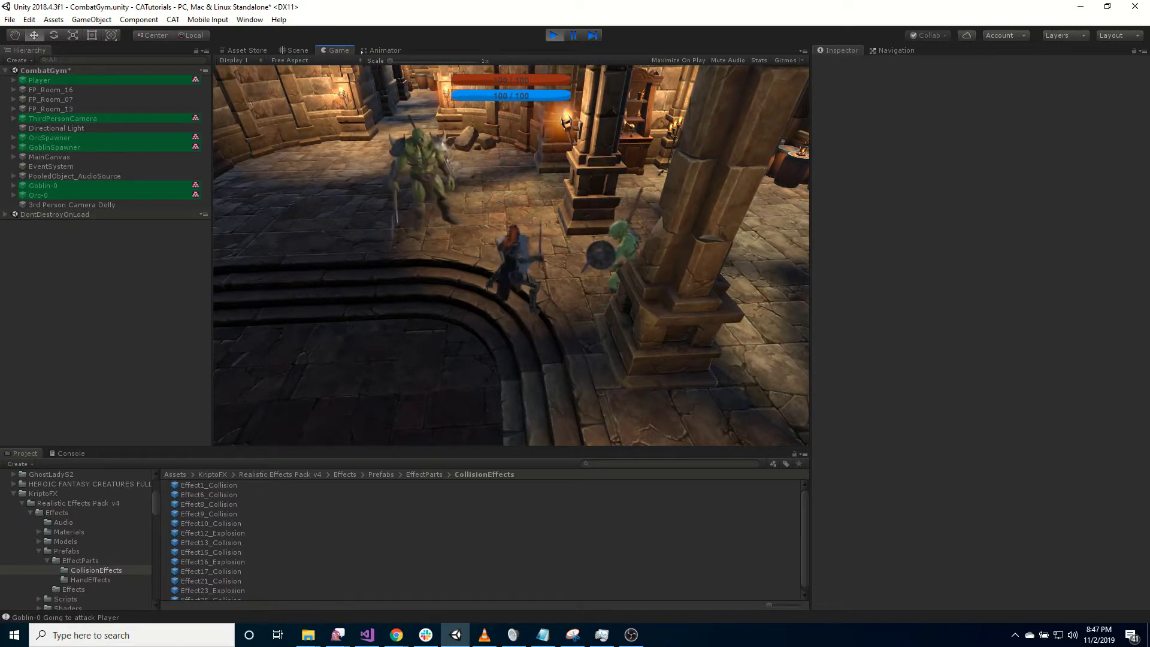
pyautogui.press('w')
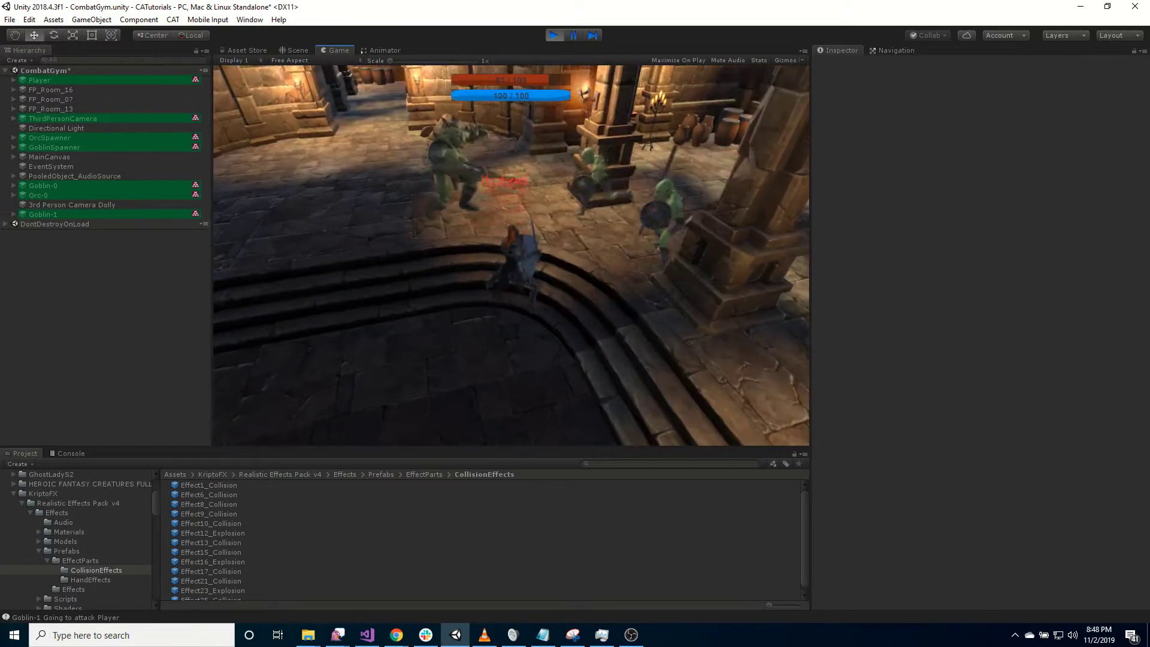
pyautogui.press('s')
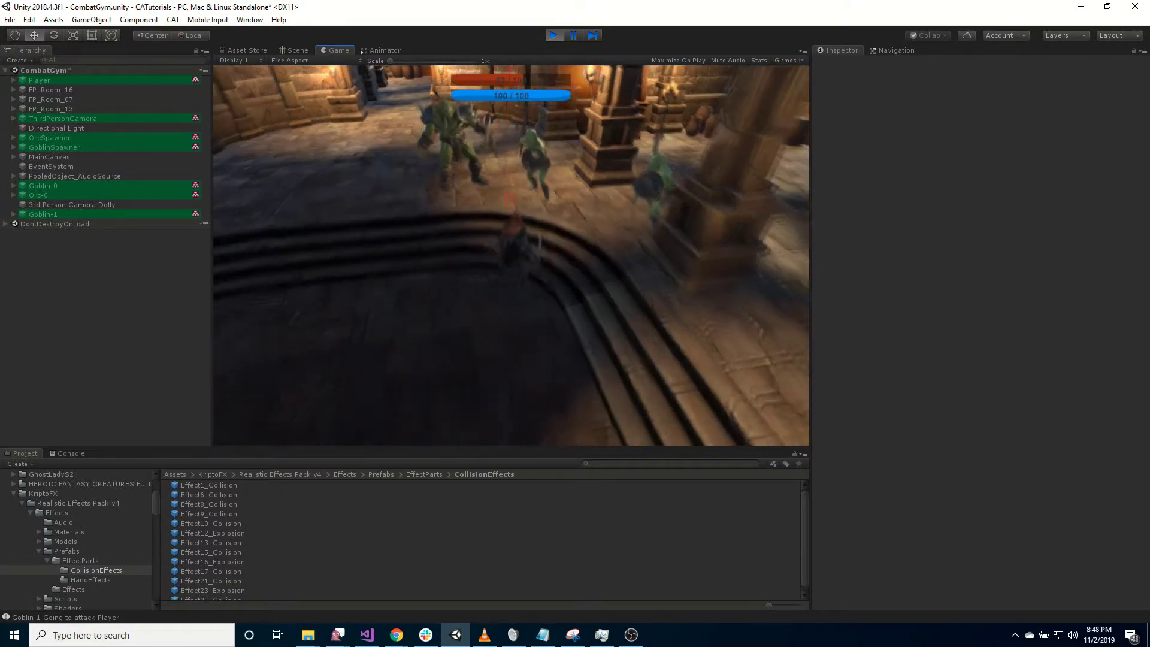
pyautogui.press('s')
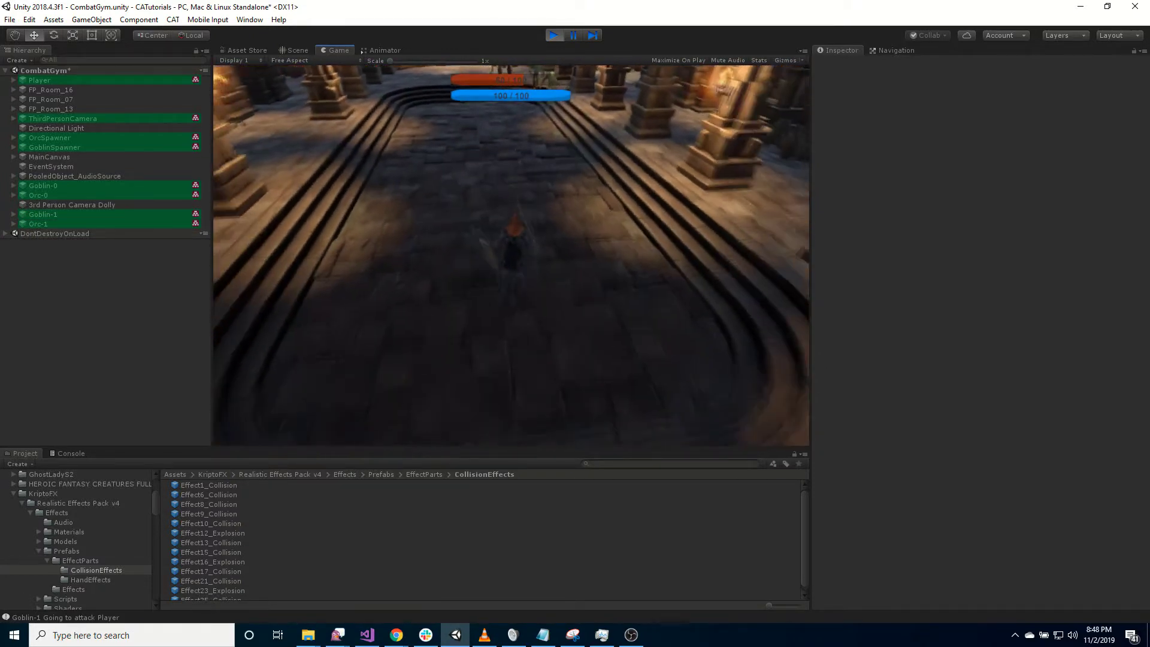
pyautogui.click(553, 36)
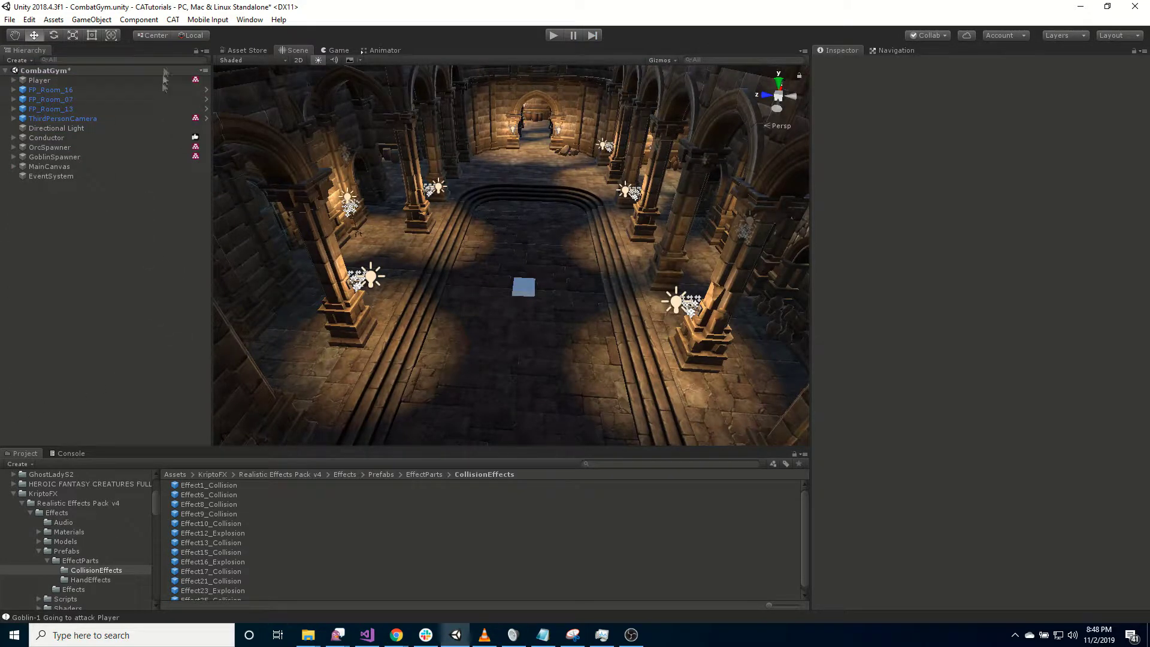
# - Add an Ability Service to the Conductor and view its settings
pyautogui.click(172, 20)
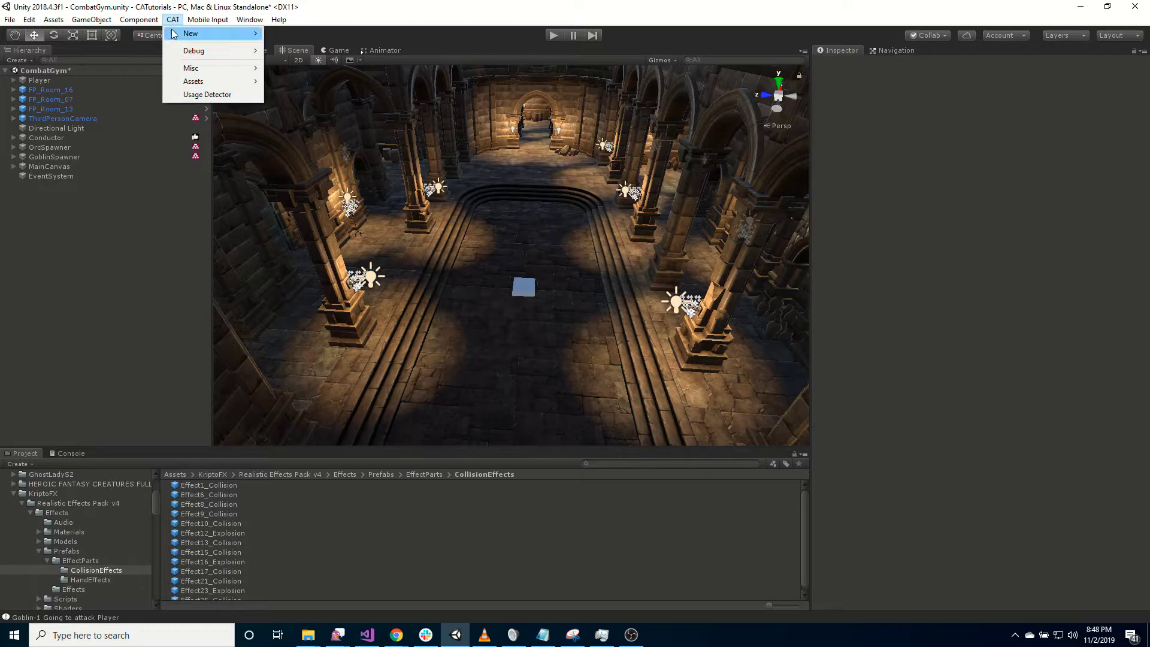
pyautogui.moveTo(193, 34)
pyautogui.moveTo(314, 127)
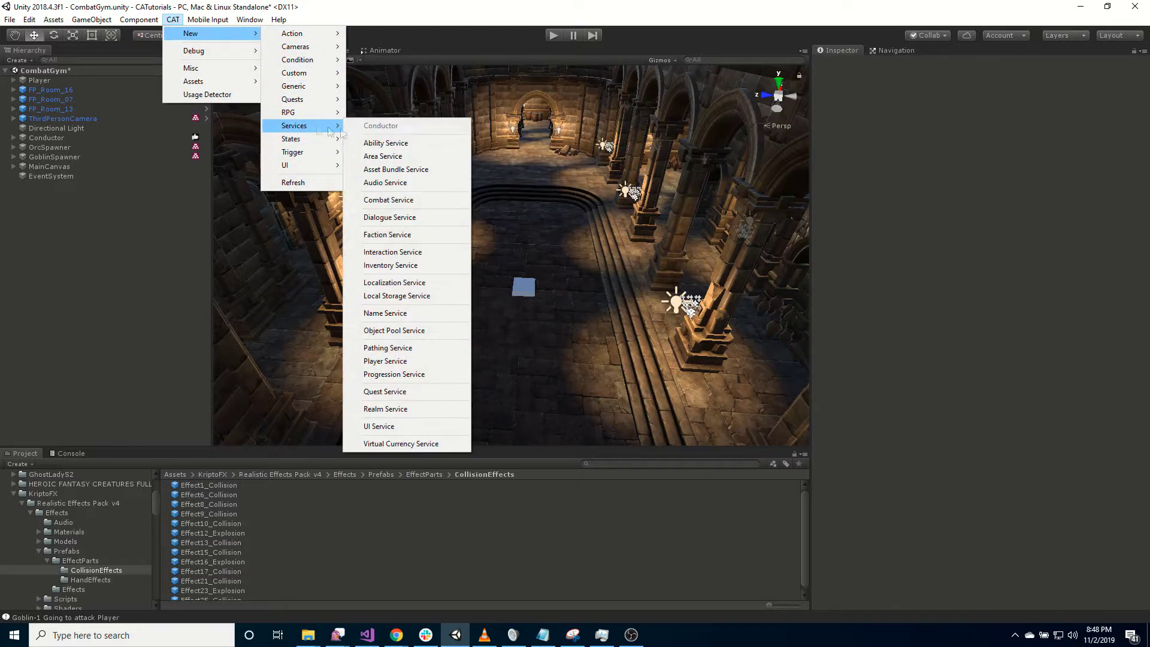
pyautogui.click(414, 143)
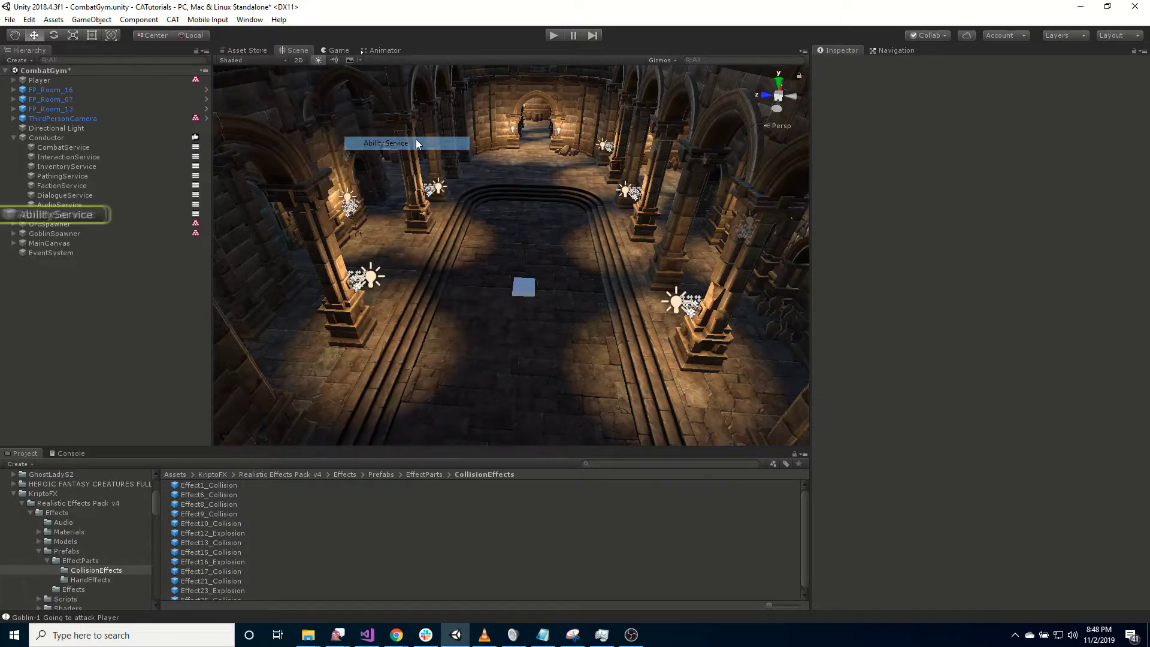
pyautogui.click(58, 215)
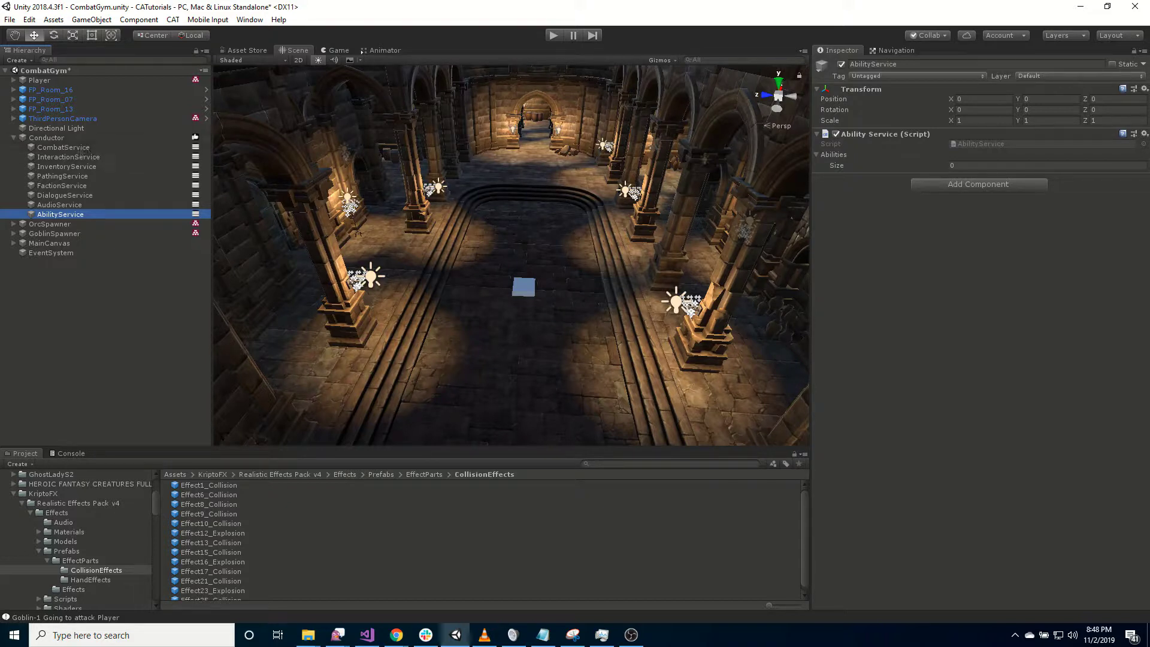
pyautogui.click(13, 138)
# - Add an Ability Manager component to the Player object and expand its Ability Names list
pyautogui.click(39, 80)
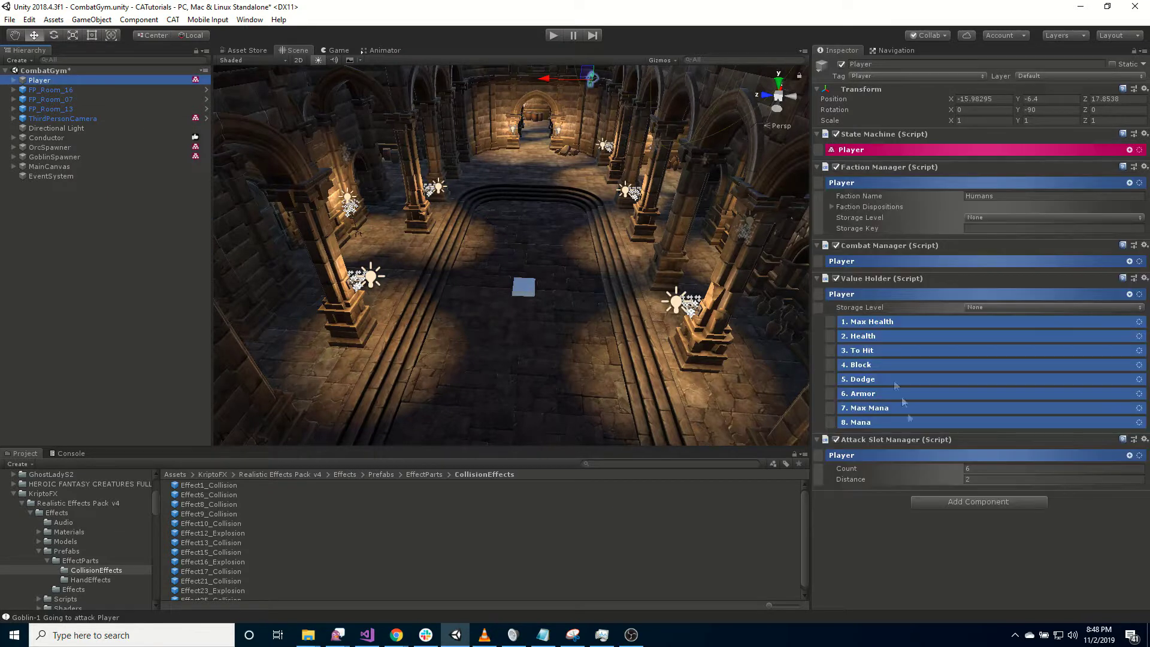
pyautogui.click(965, 501)
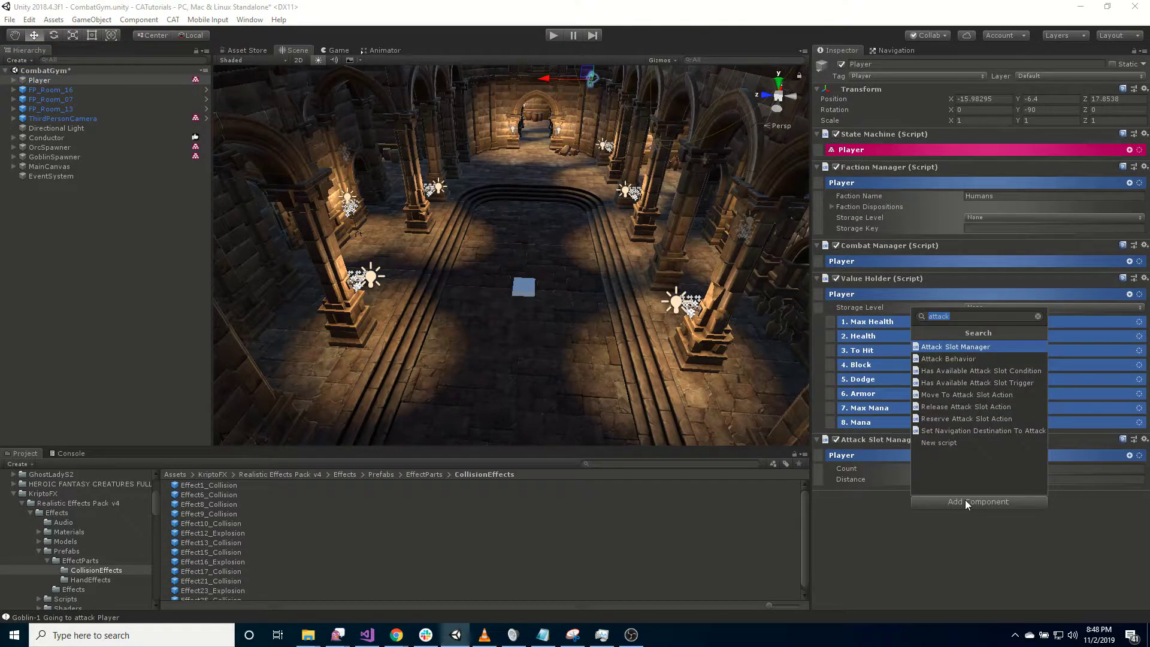
pyautogui.write('abil')
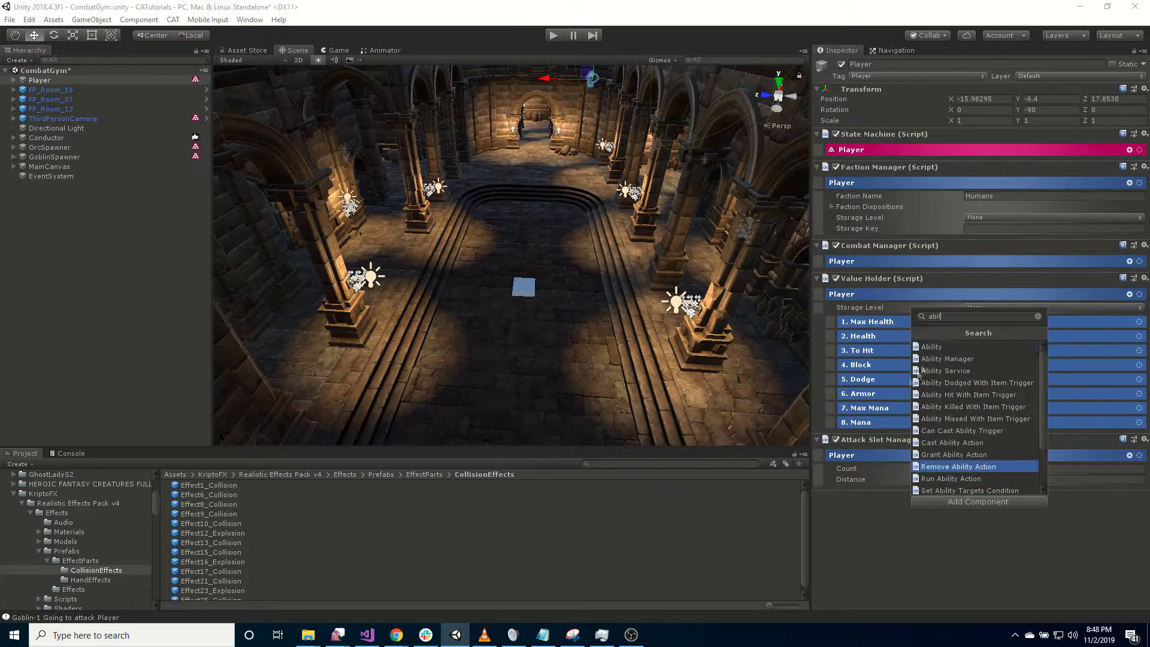
pyautogui.click(944, 358)
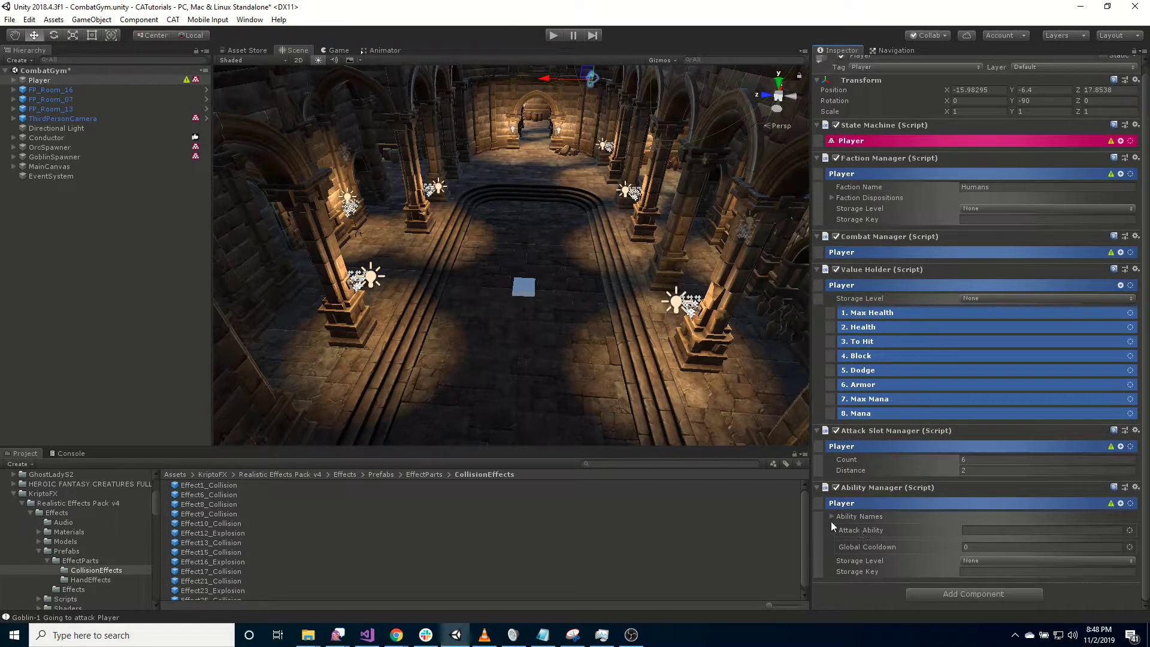
pyautogui.click(832, 516)
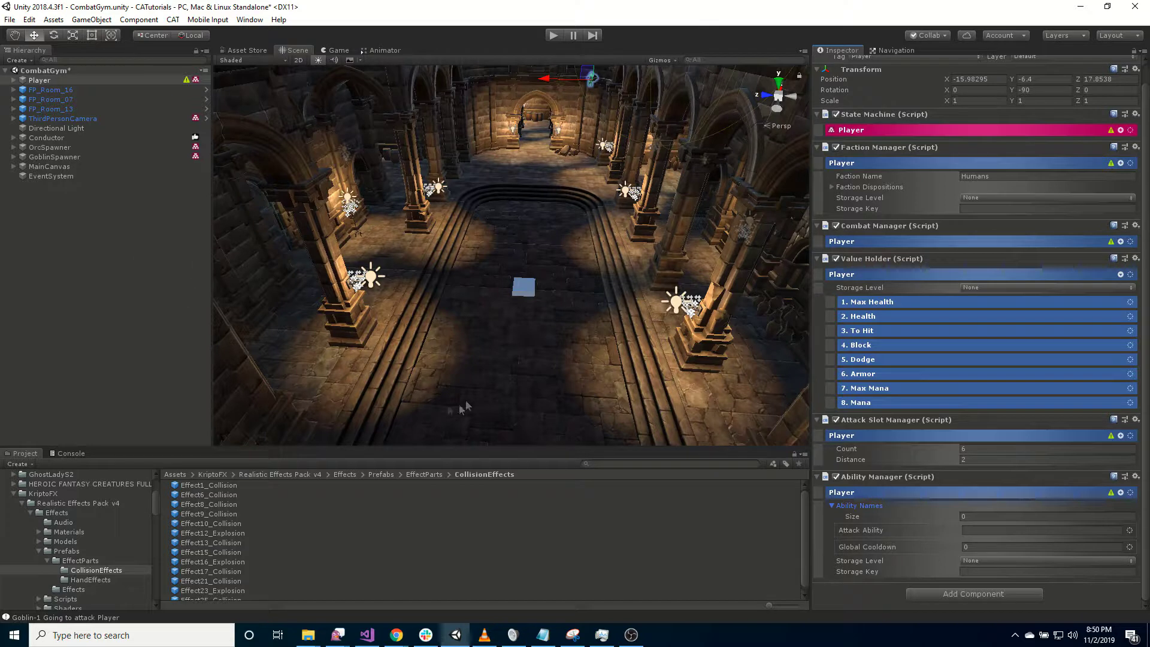
# - Create a new CAT RPG Ability object at the root of the CombatGym scene
pyautogui.rightClick(26, 225)
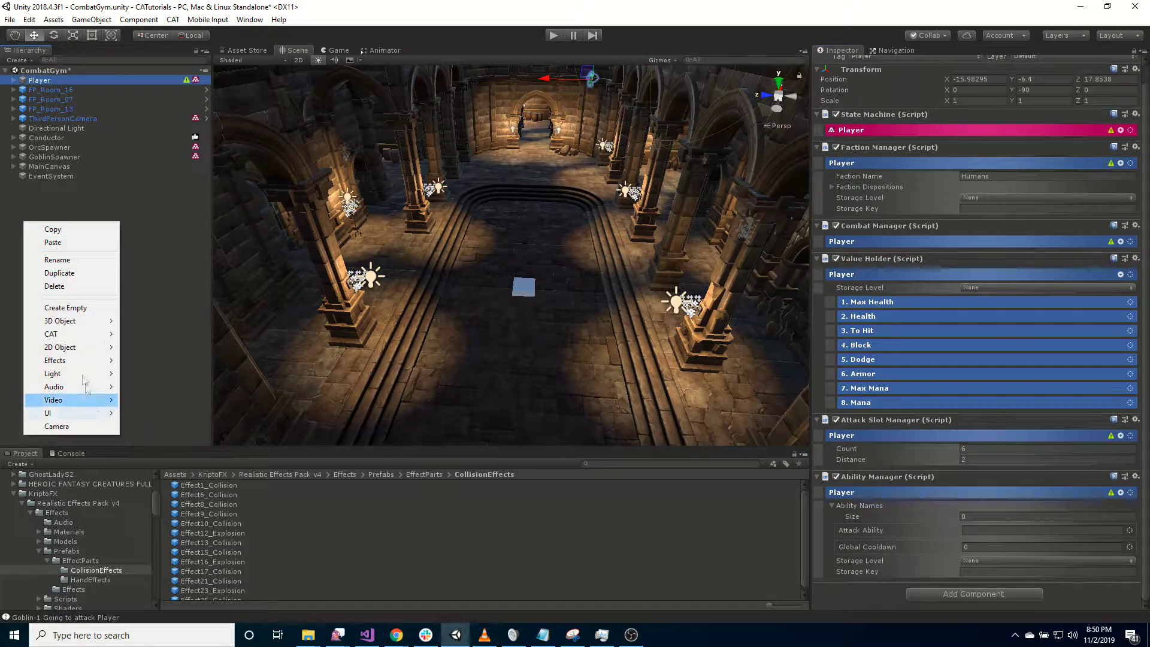
pyautogui.moveTo(114, 336)
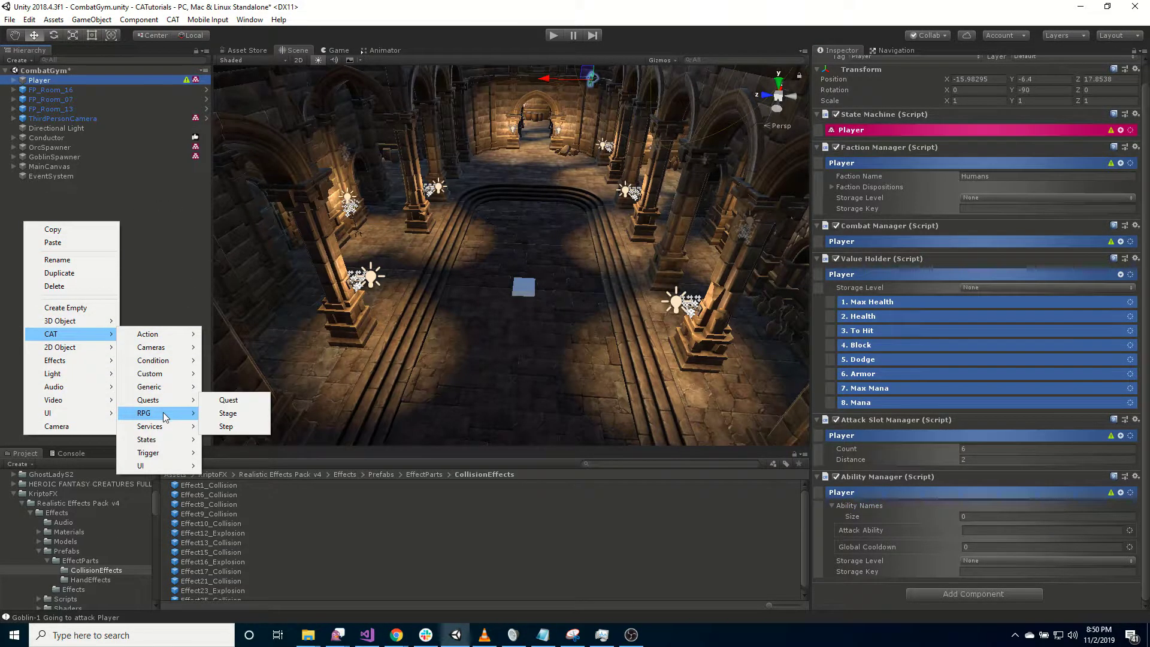
pyautogui.moveTo(165, 413)
pyautogui.moveTo(256, 492)
pyautogui.click(316, 495)
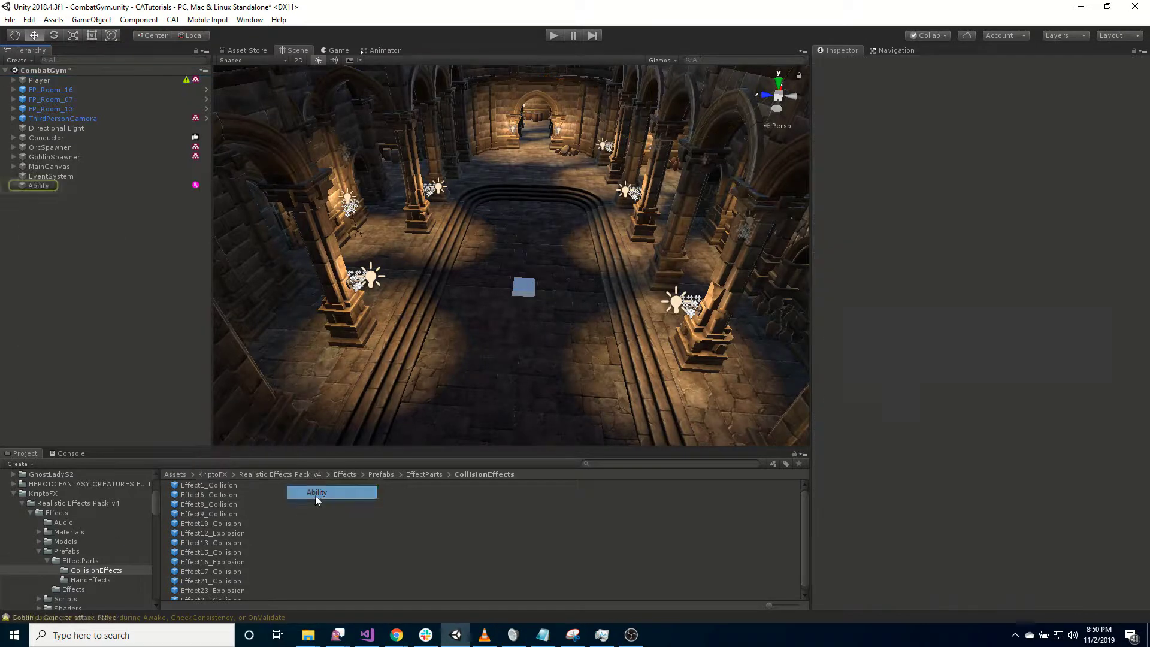
# - Examine the Ability object's settings and child objects, including its Warmup, Release and Cooldown stages
pyautogui.click(39, 185)
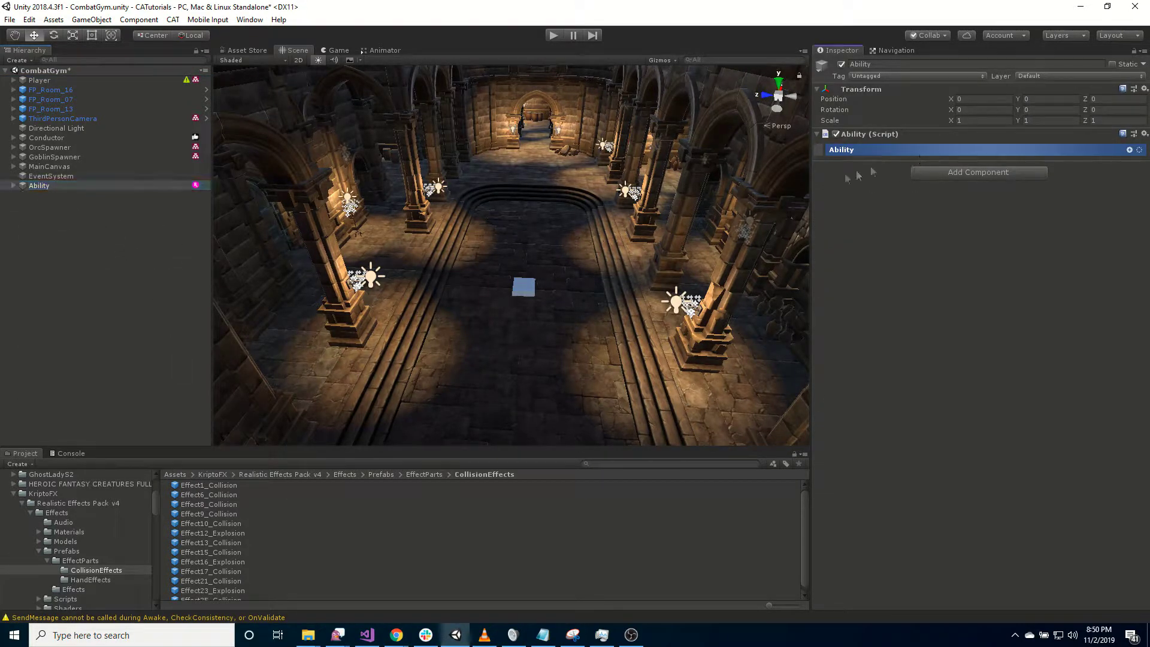
pyautogui.click(869, 149)
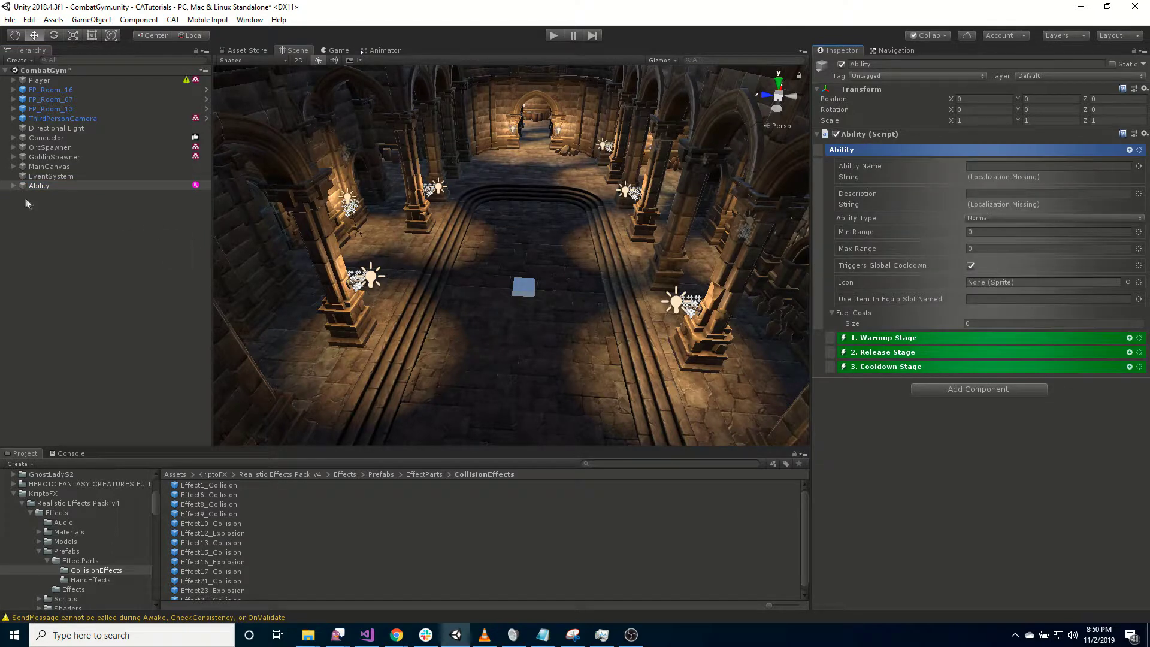
pyautogui.click(13, 186)
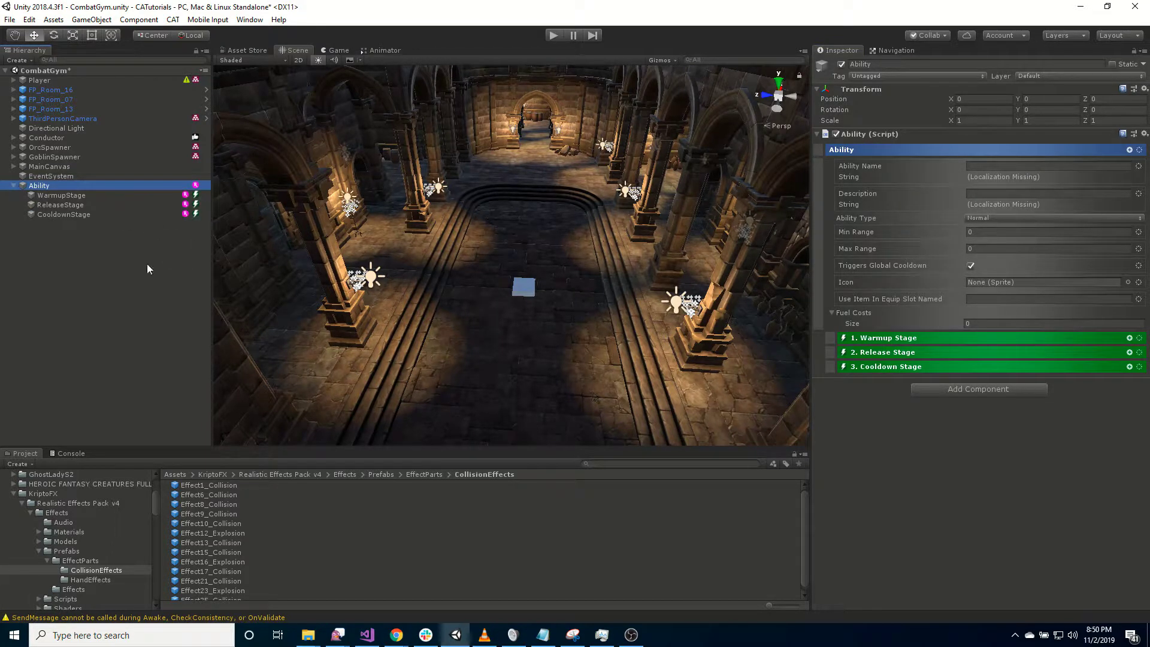
pyautogui.click(898, 339)
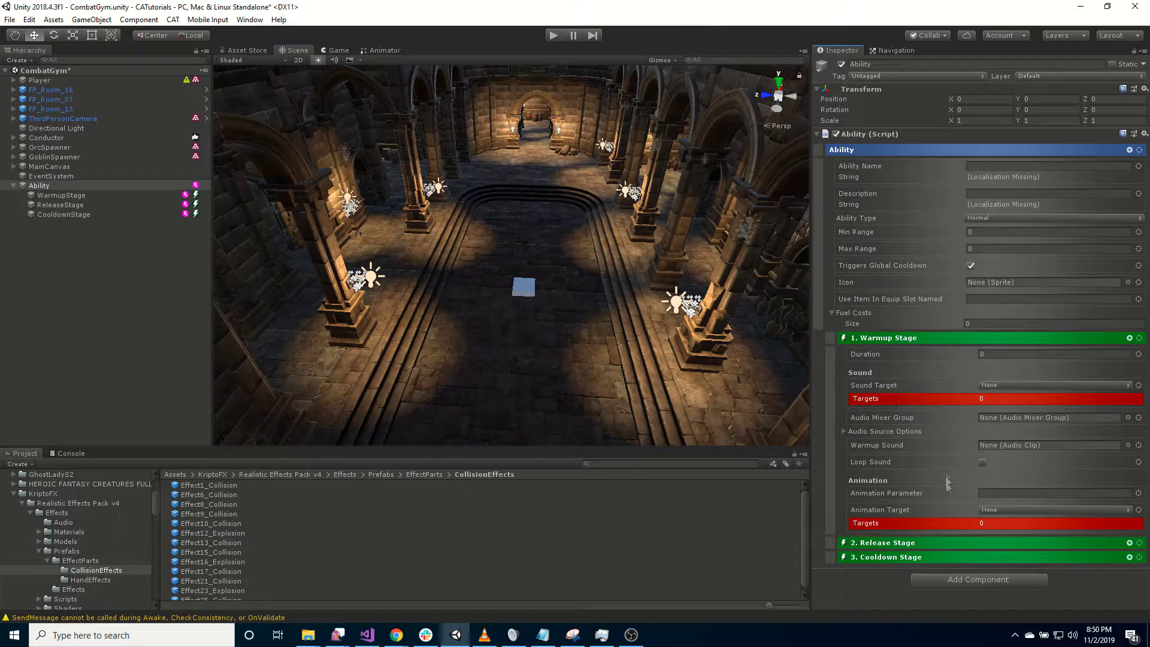
pyautogui.click(937, 544)
pyautogui.scroll(-3, 938, 530)
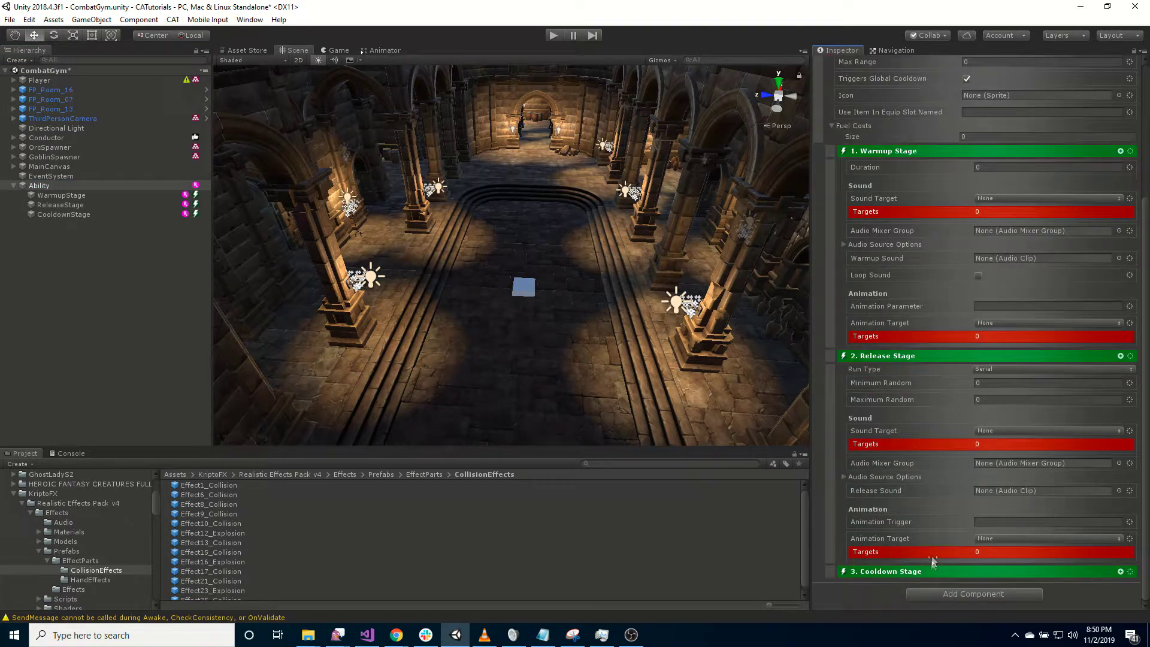
pyautogui.click(917, 573)
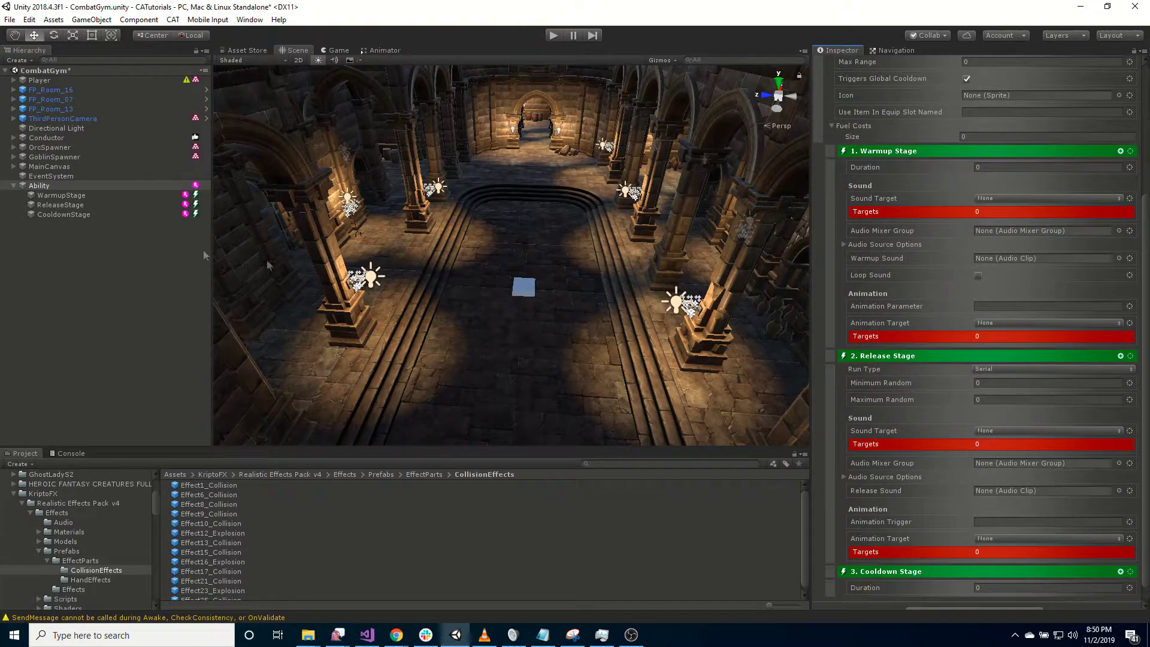
pyautogui.scroll(3, 959, 329)
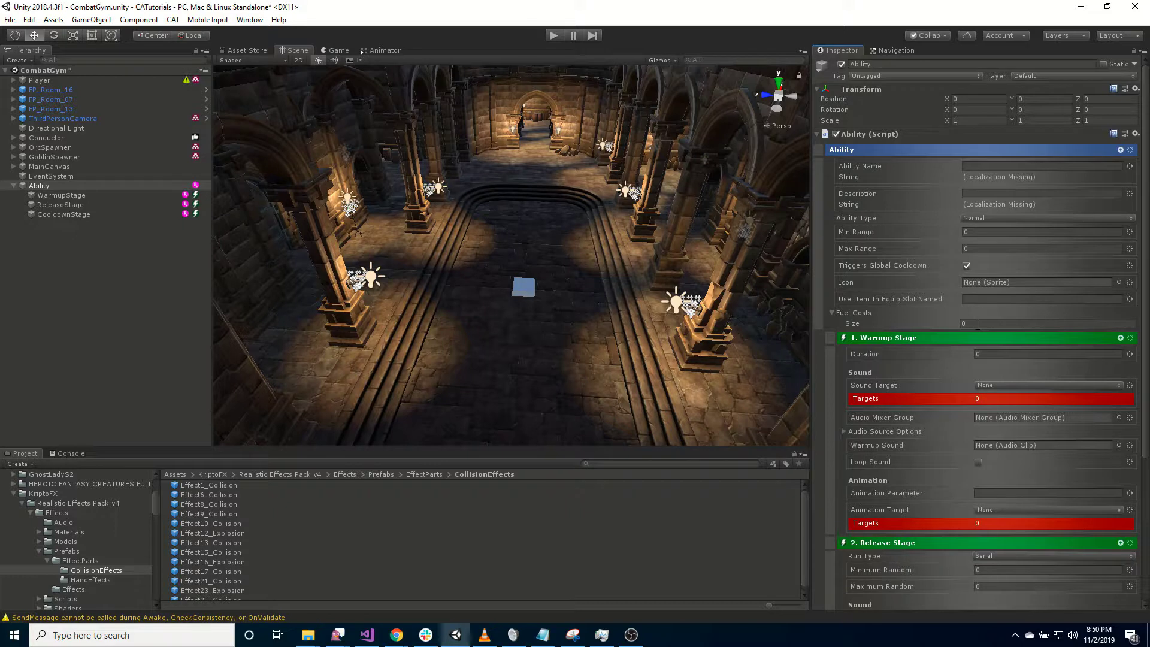
# - Create a CAT RPG Effect Group as a child of the Ability's ReleaseStage
pyautogui.click(963, 354)
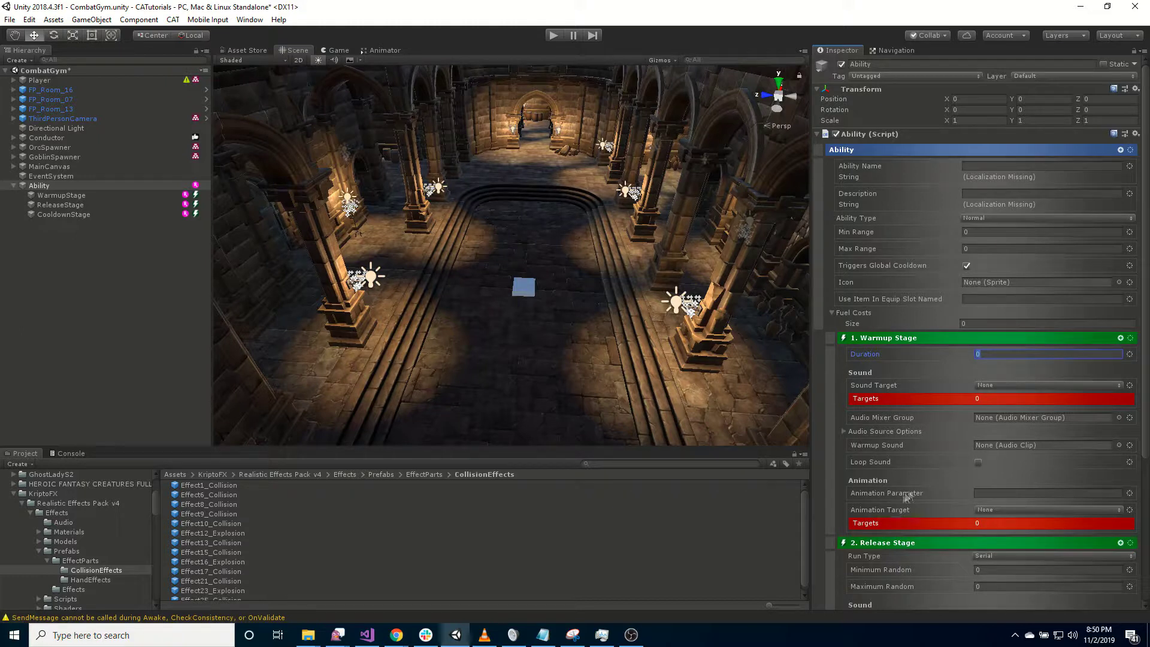
pyautogui.click(100, 204)
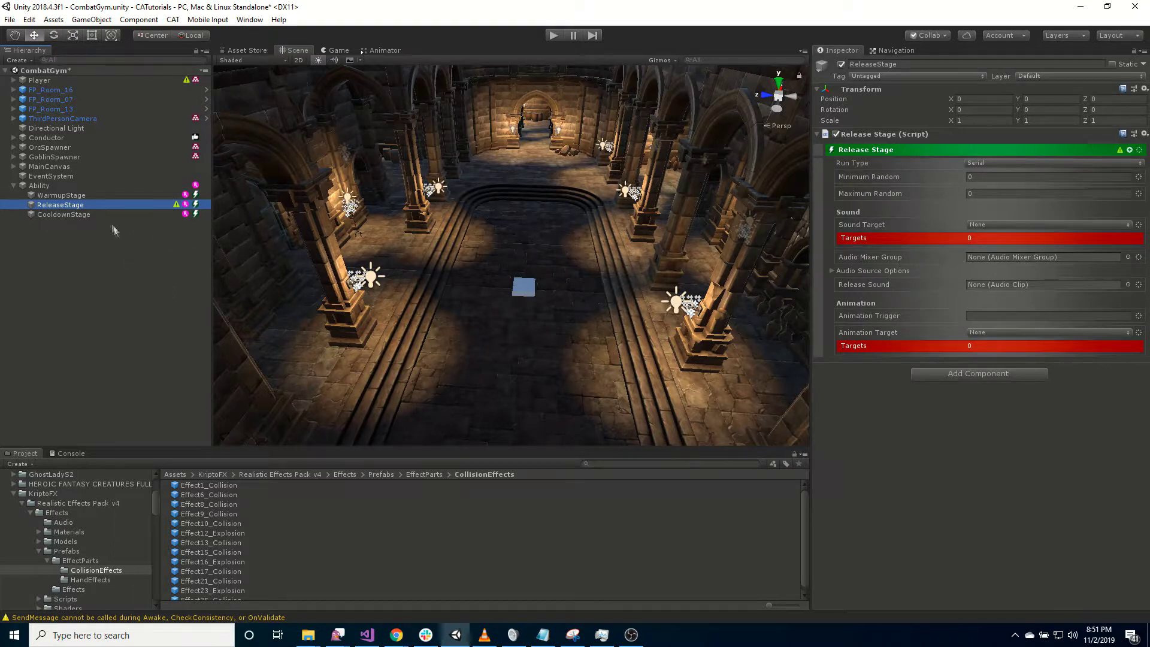
pyautogui.rightClick(94, 202)
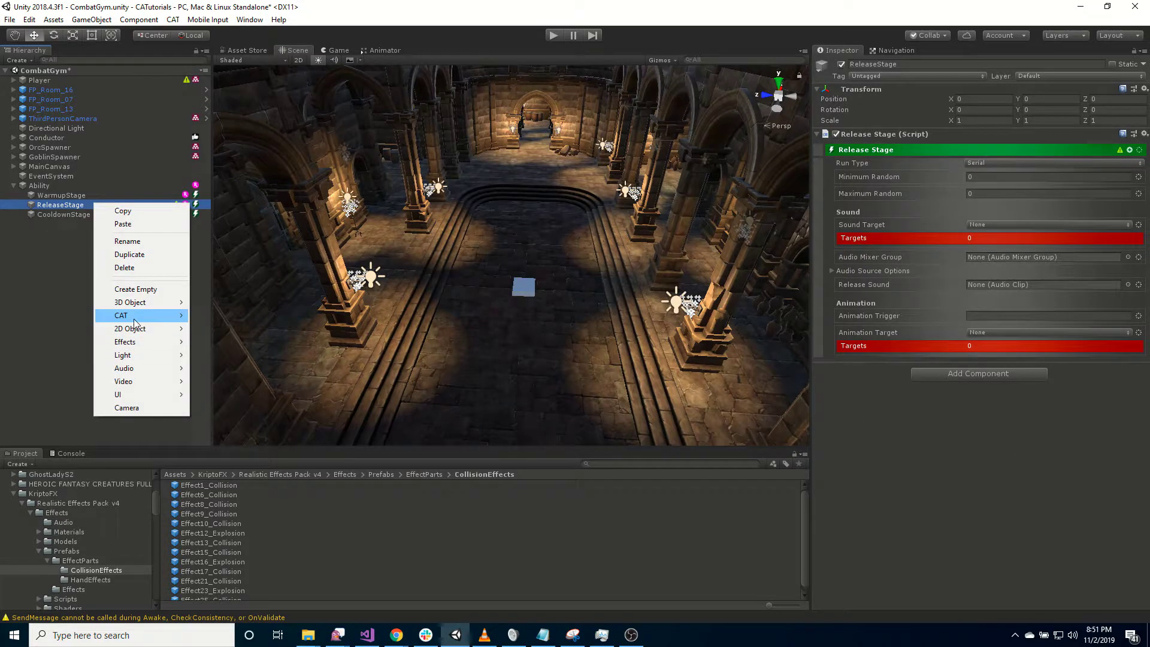
pyautogui.moveTo(135, 324)
pyautogui.moveTo(240, 395)
pyautogui.moveTo(332, 479)
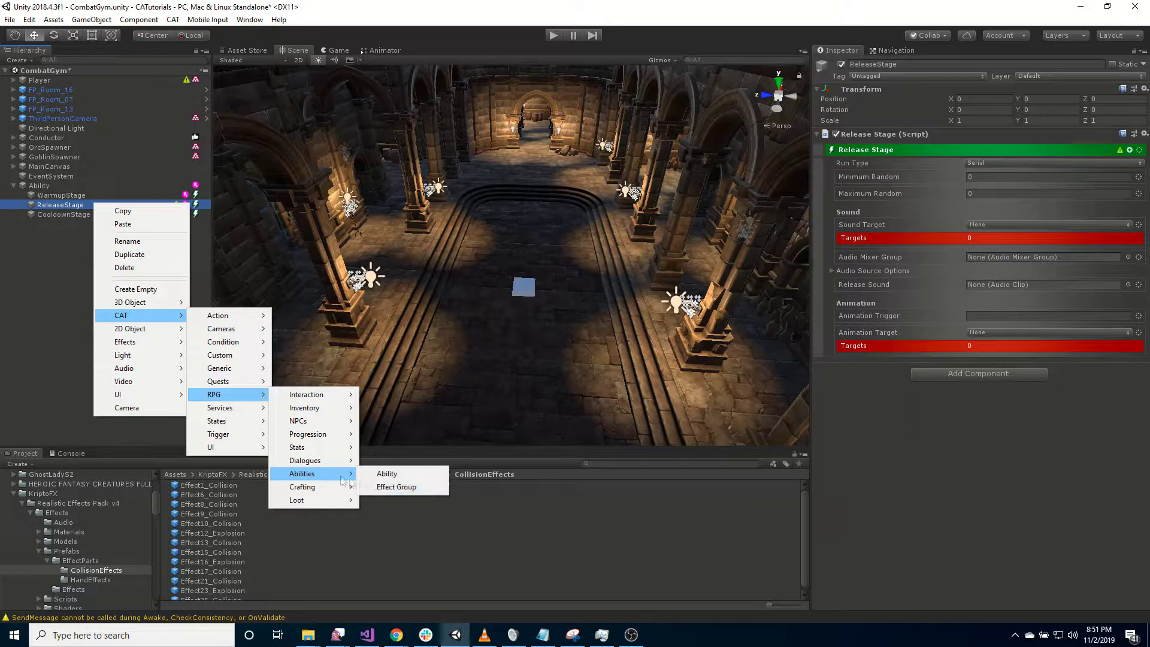
pyautogui.click(423, 487)
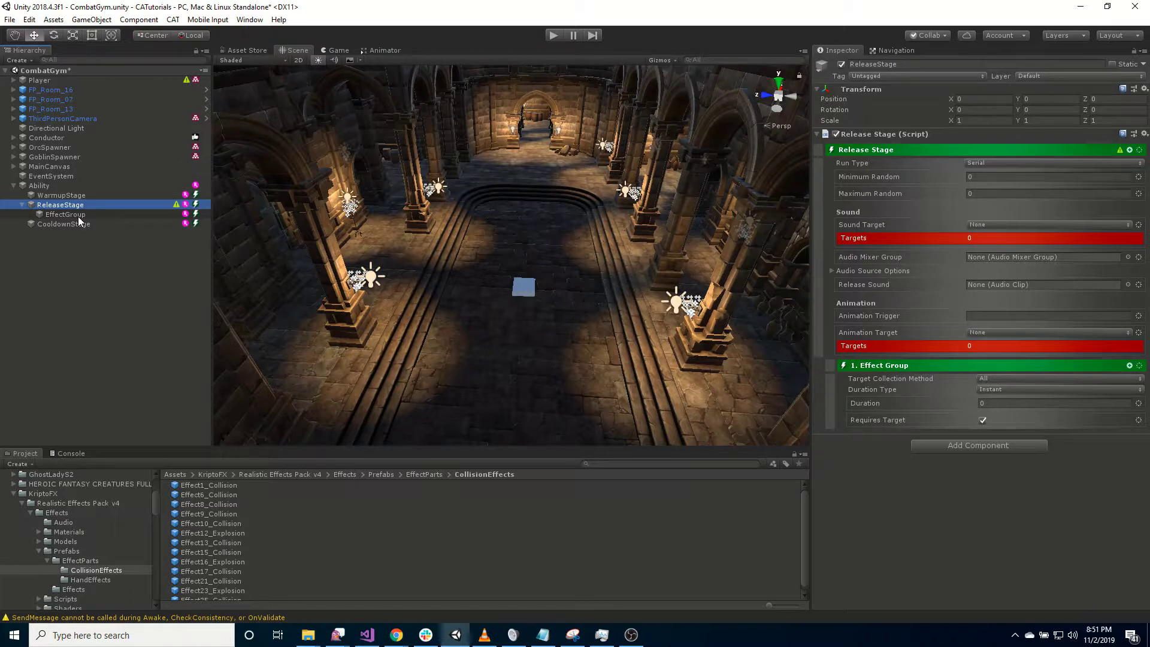
# - Examine the settings of the new EffectGroup, its parent ReleaseStage and the CooldownStage
pyautogui.click(78, 217)
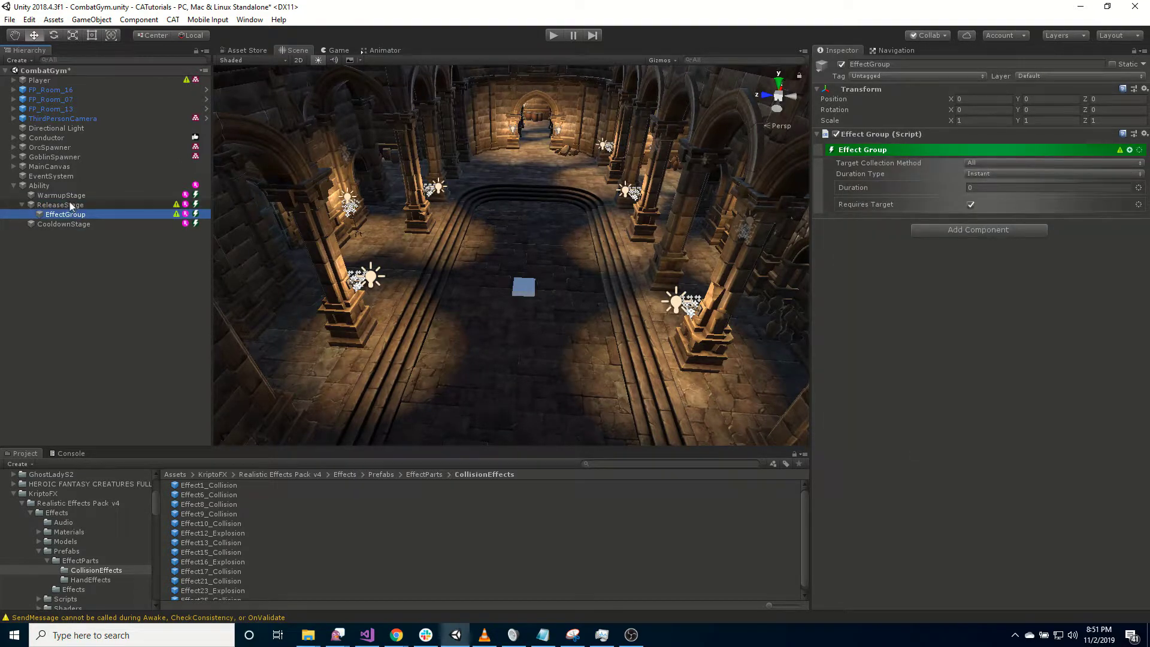
pyautogui.click(59, 205)
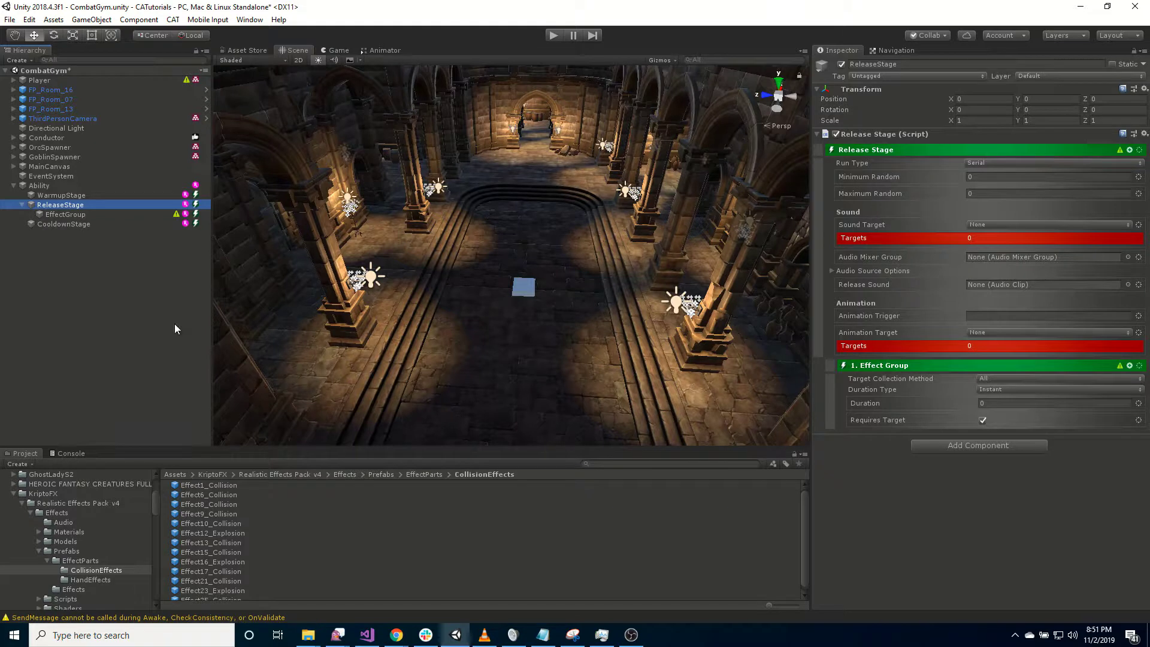
pyautogui.click(73, 225)
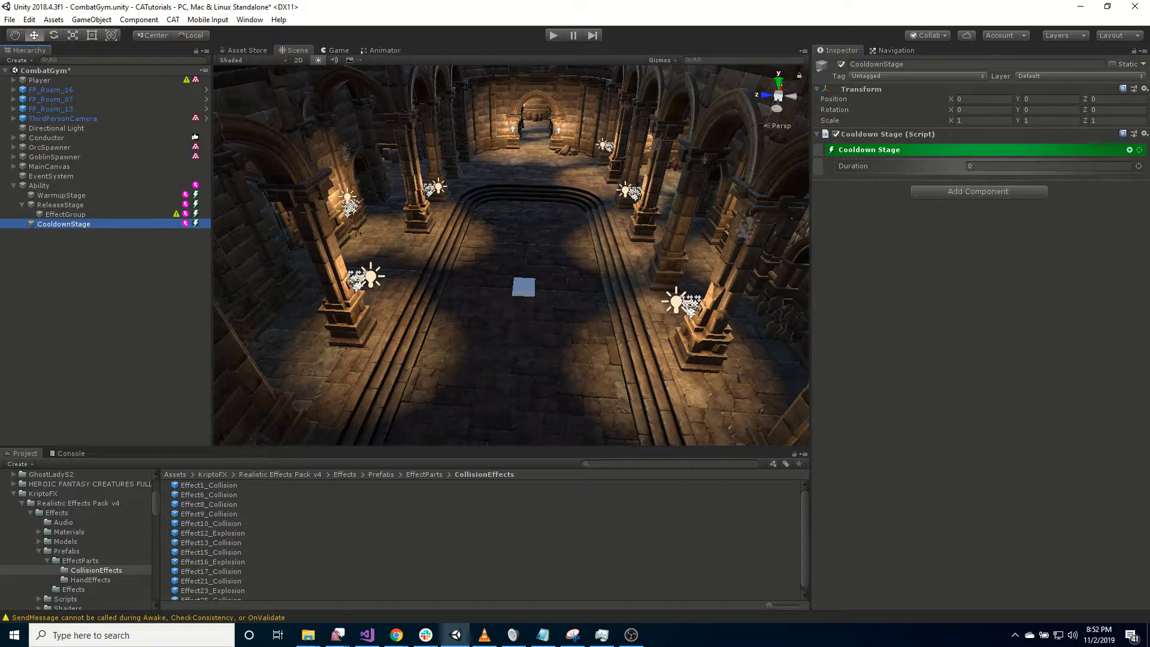
# - Check the Ability object's available ability types and set its Max Range to 5
pyautogui.click(39, 186)
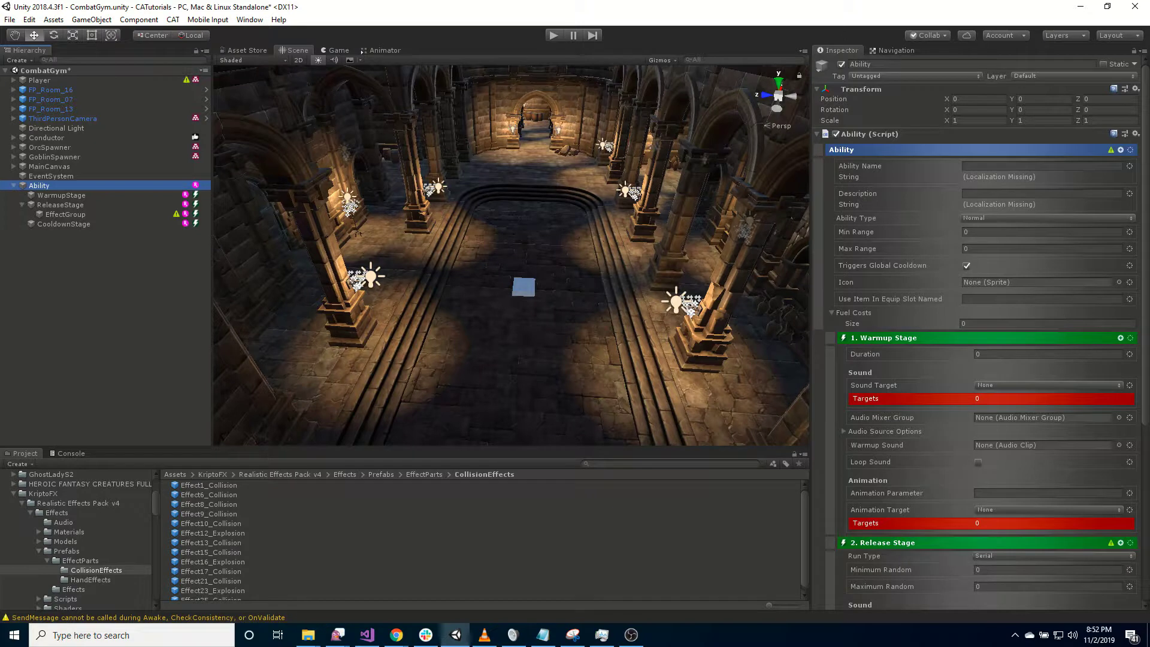
pyautogui.click(986, 218)
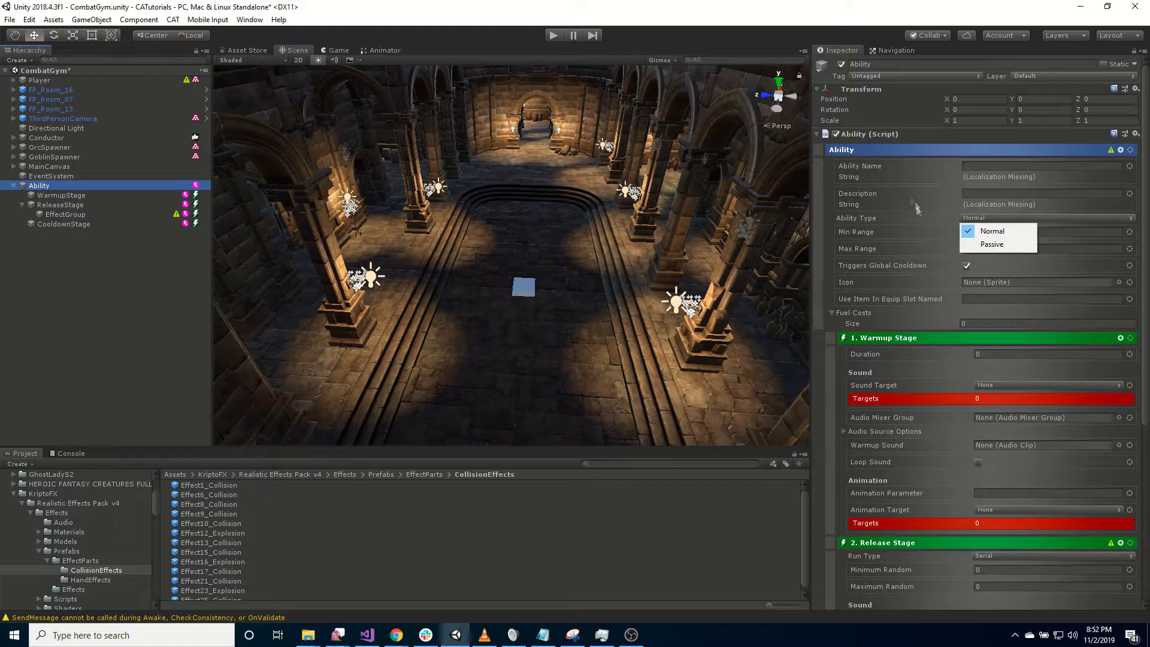
pyautogui.click(818, 273)
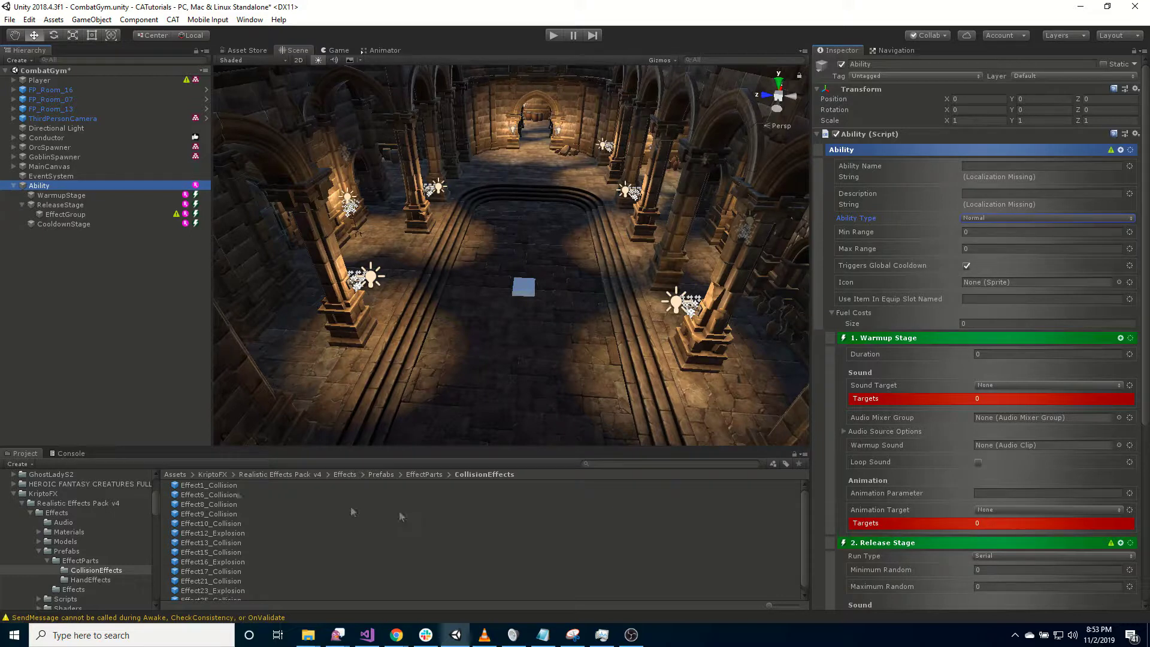
pyautogui.hotkey('alt', 'Tab')
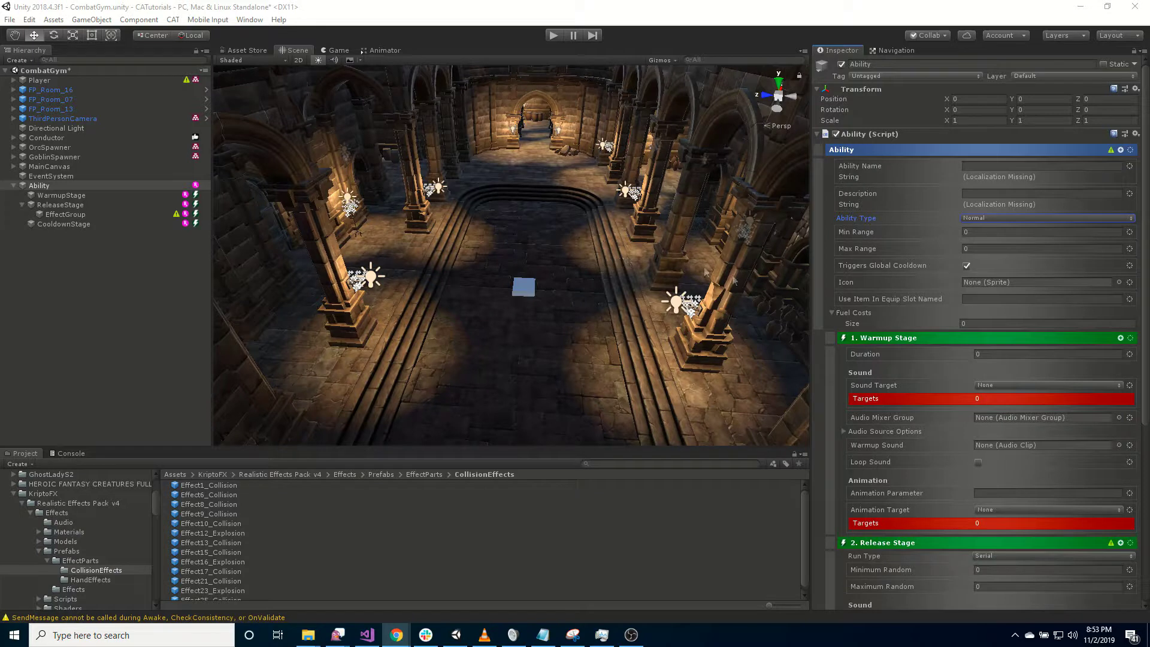
pyautogui.click(1005, 249)
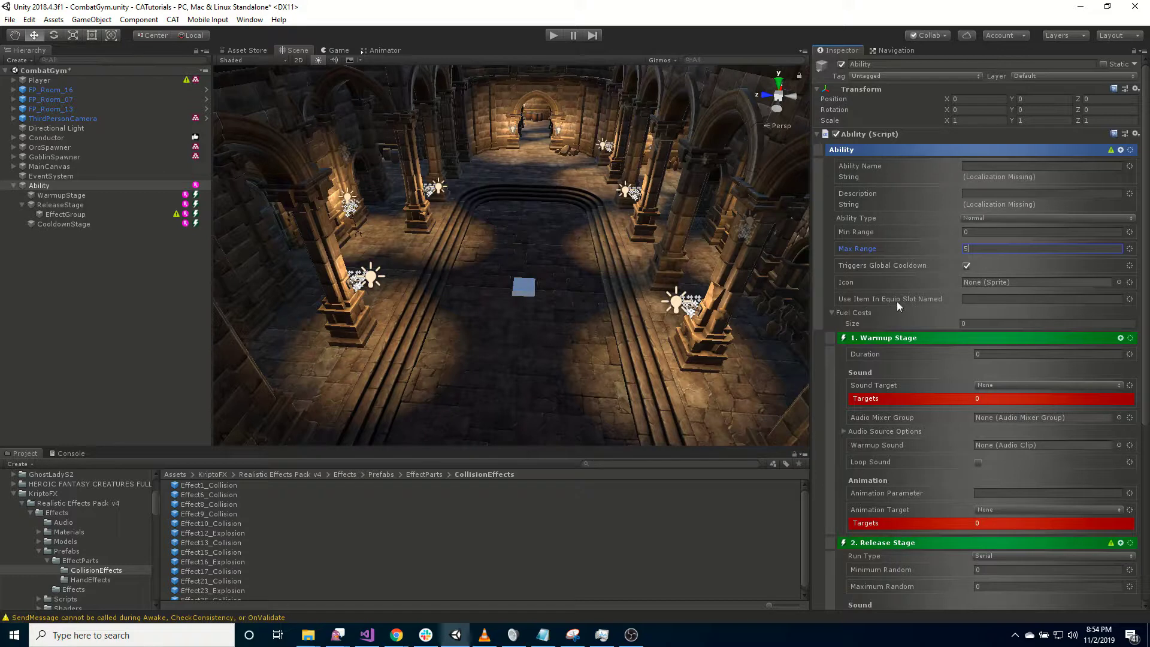
# - Add one Fuel Costs entry to inspect its name, cost and operations settings, and reset the list size to 0
pyautogui.click(978, 323)
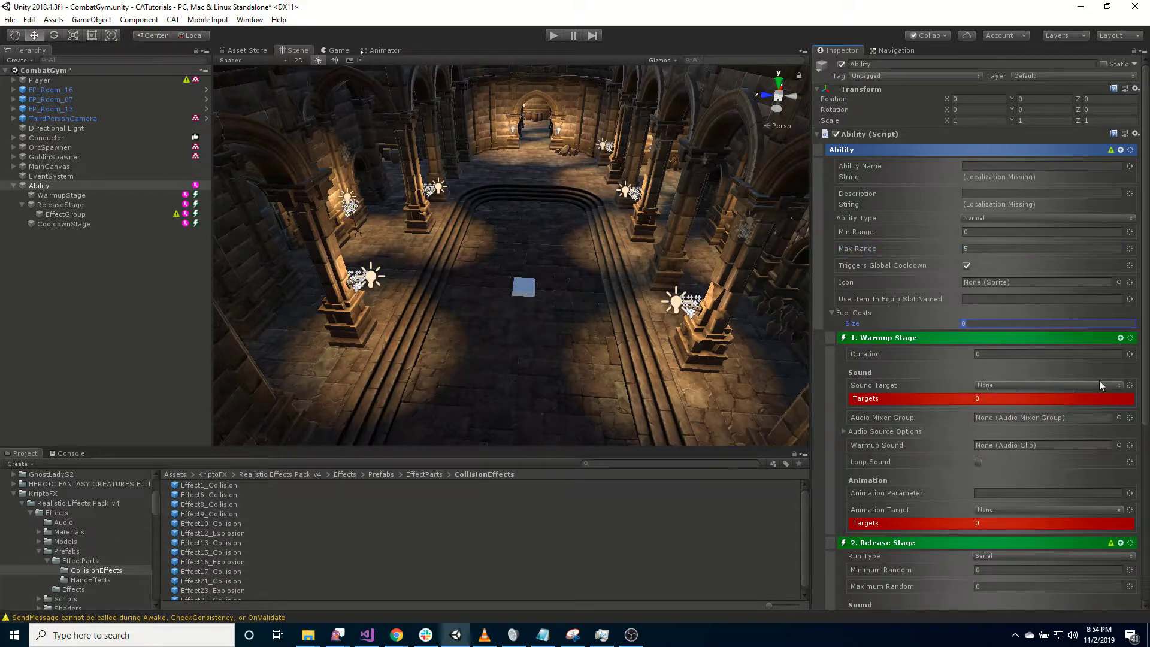
pyautogui.write('1')
pyautogui.press('Return')
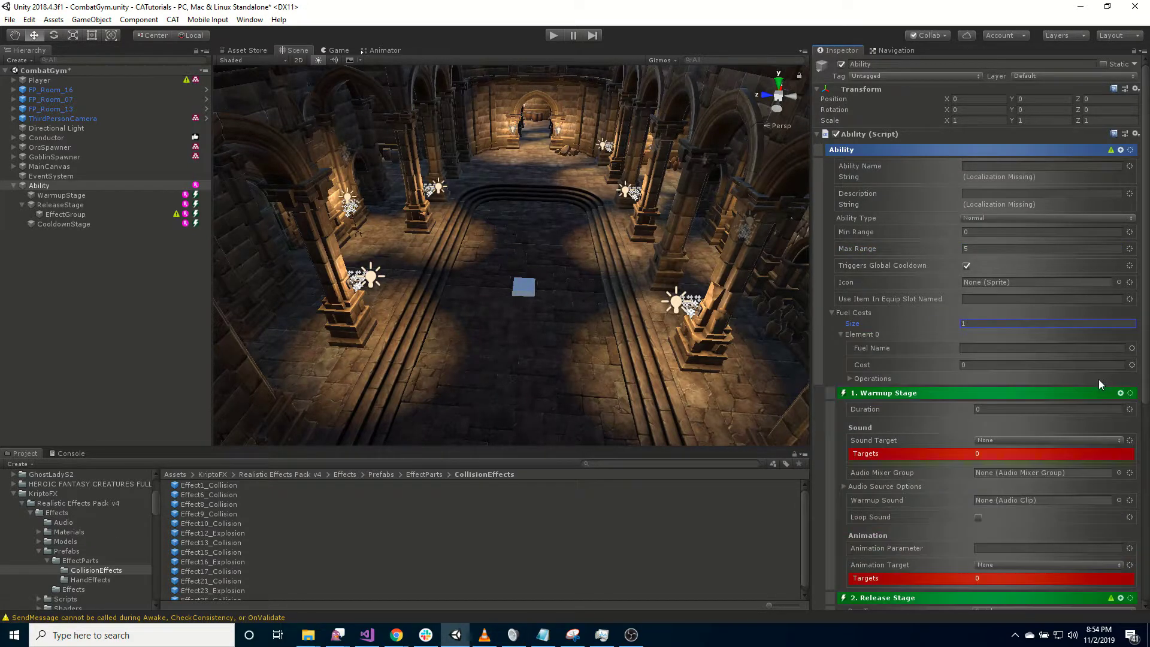
pyautogui.click(986, 348)
pyautogui.click(969, 366)
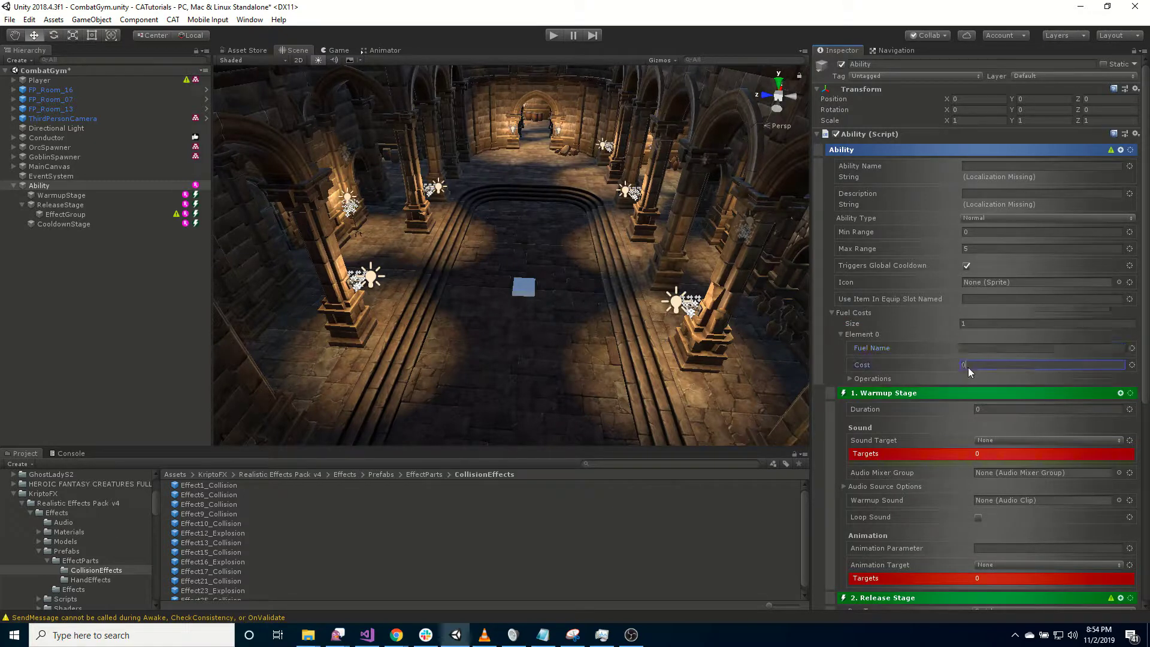
pyautogui.click(849, 379)
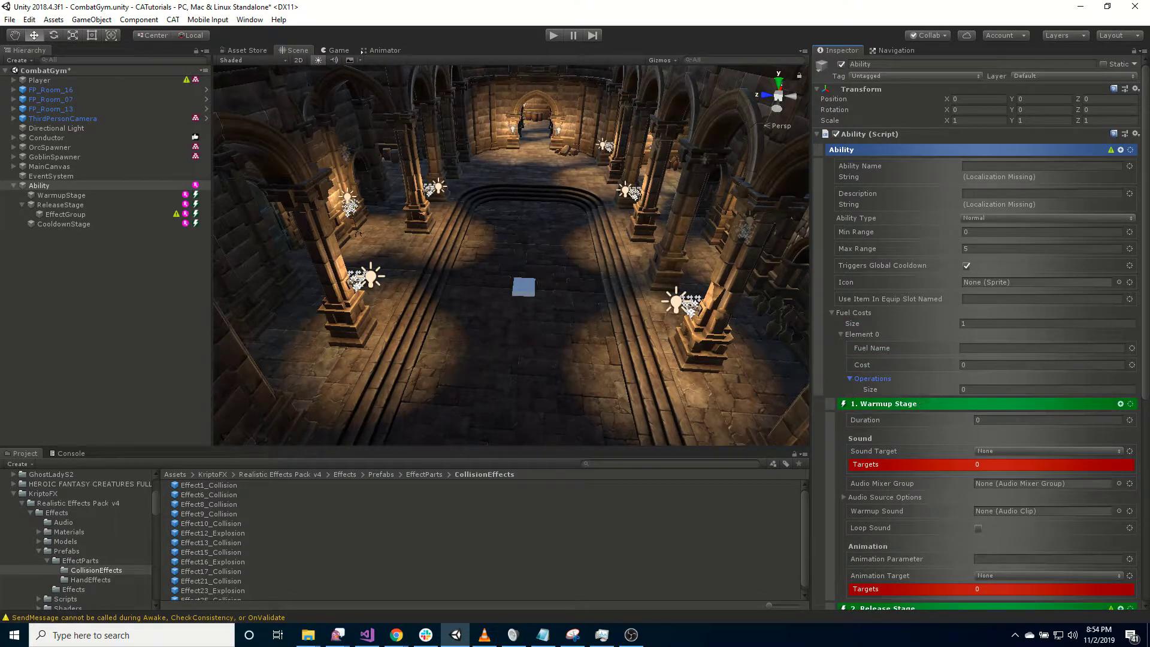
pyautogui.click(851, 379)
pyautogui.click(928, 323)
pyautogui.write('0')
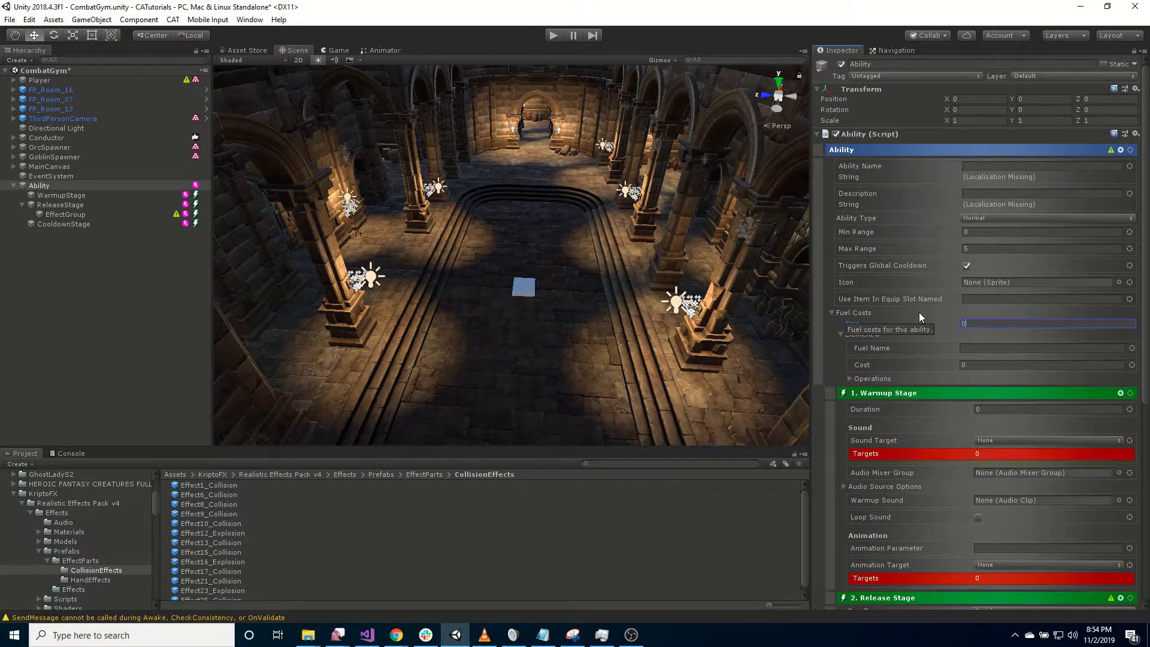
pyautogui.press('Return')
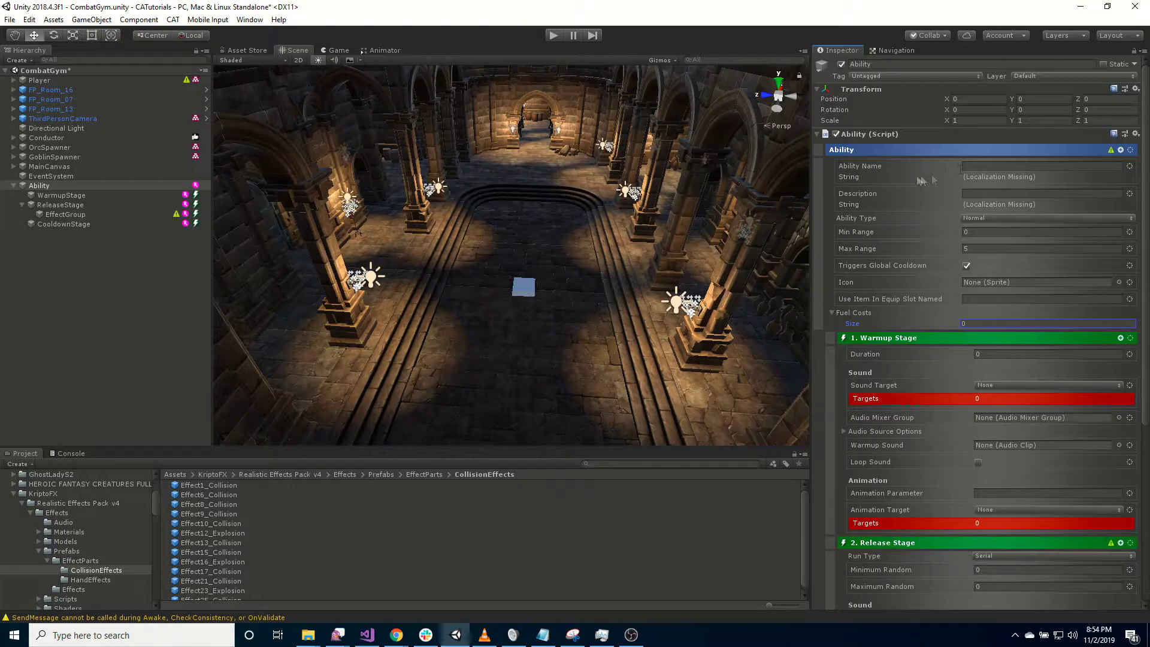
# - Rename the Ability object to AttackAbility and set its Ability Name to "Attack Ability"
pyautogui.click(46, 187)
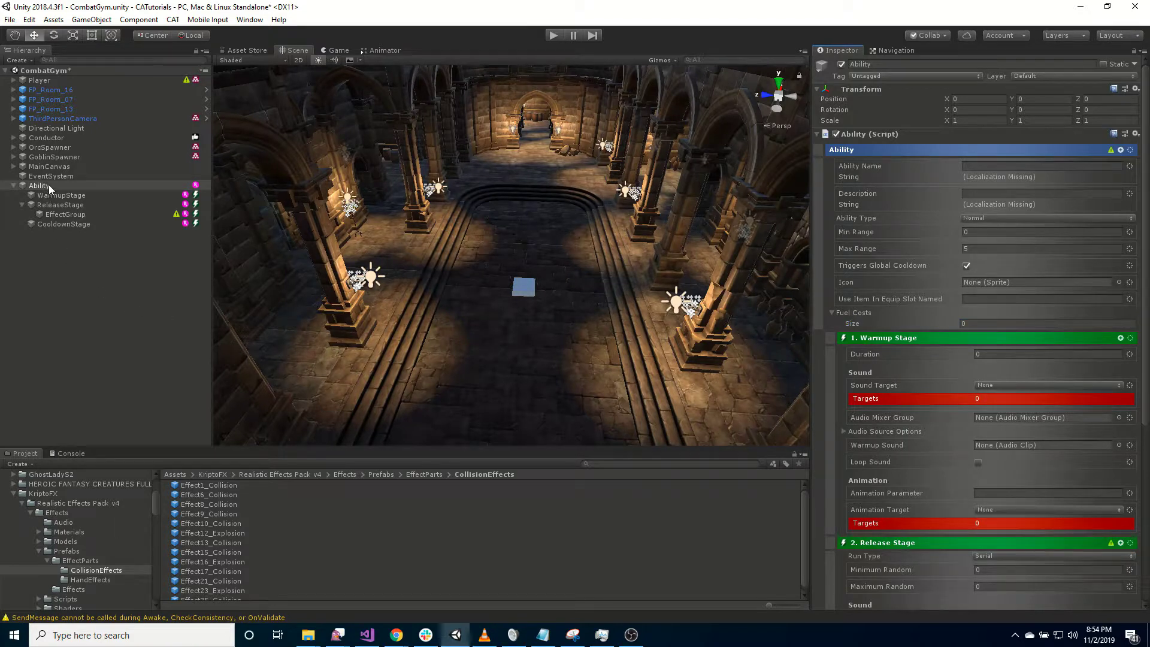
pyautogui.click(52, 186)
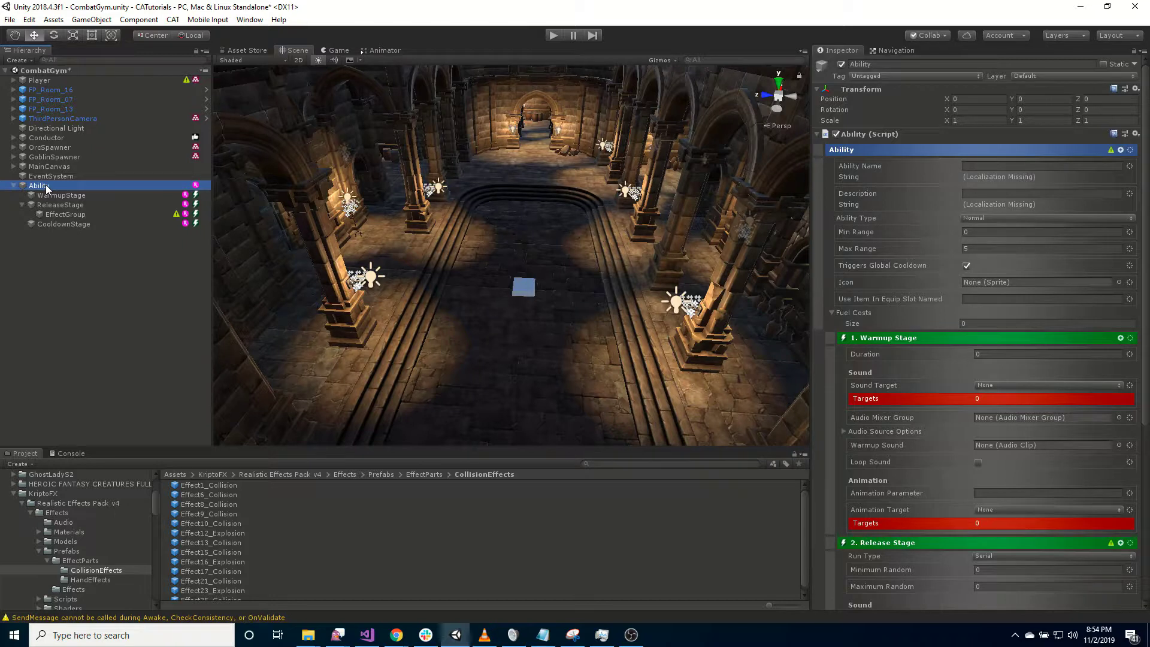
pyautogui.click(46, 187)
pyautogui.press('Home')
pyautogui.write('Attack')
pyautogui.press('Return')
pyautogui.click(977, 166)
pyautogui.write('Attack Ability')
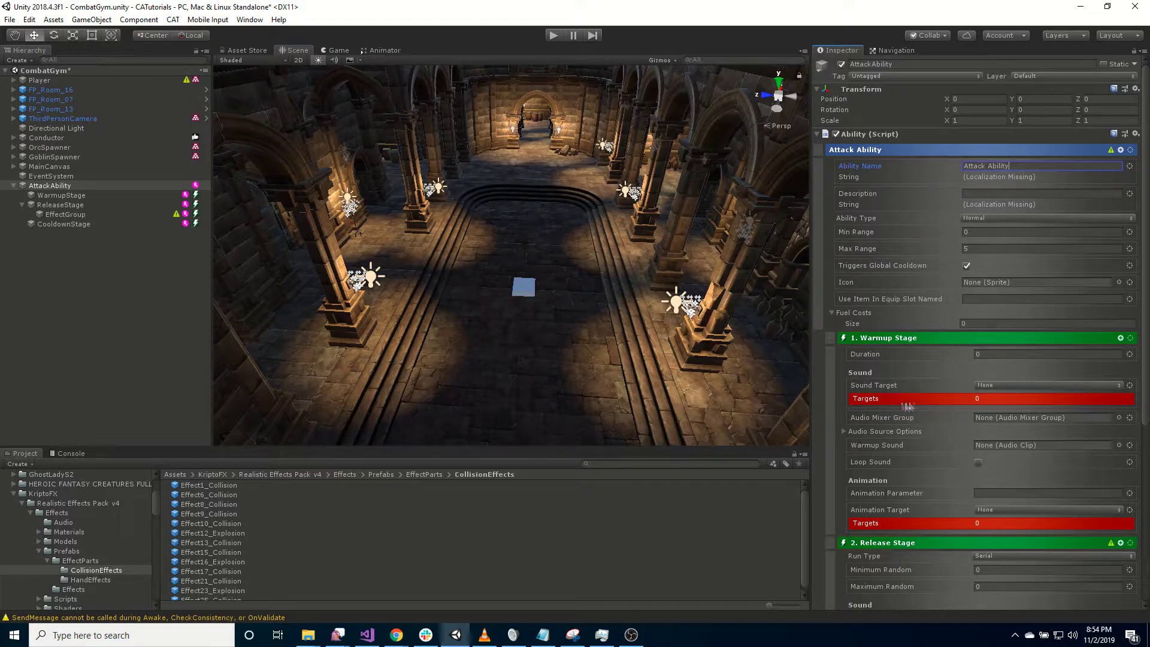
# - Examine the Effect Group's Target Collection Method and Duration Type options within the Attack Ability's settings
pyautogui.click(924, 338)
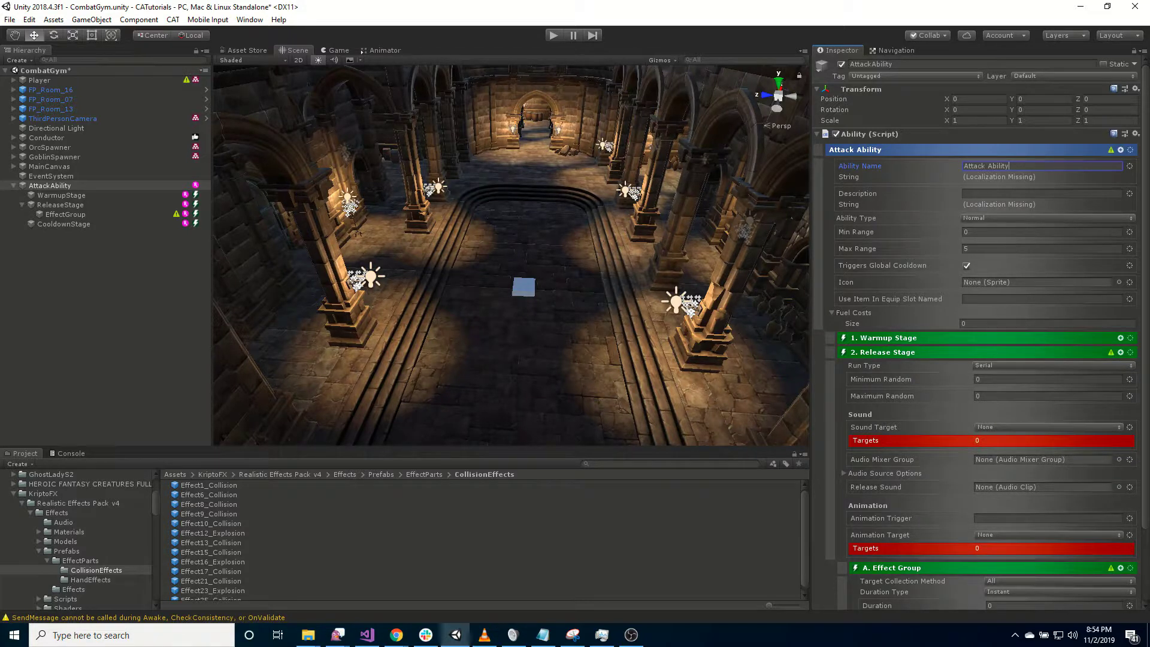
pyautogui.scroll(-3, 901, 448)
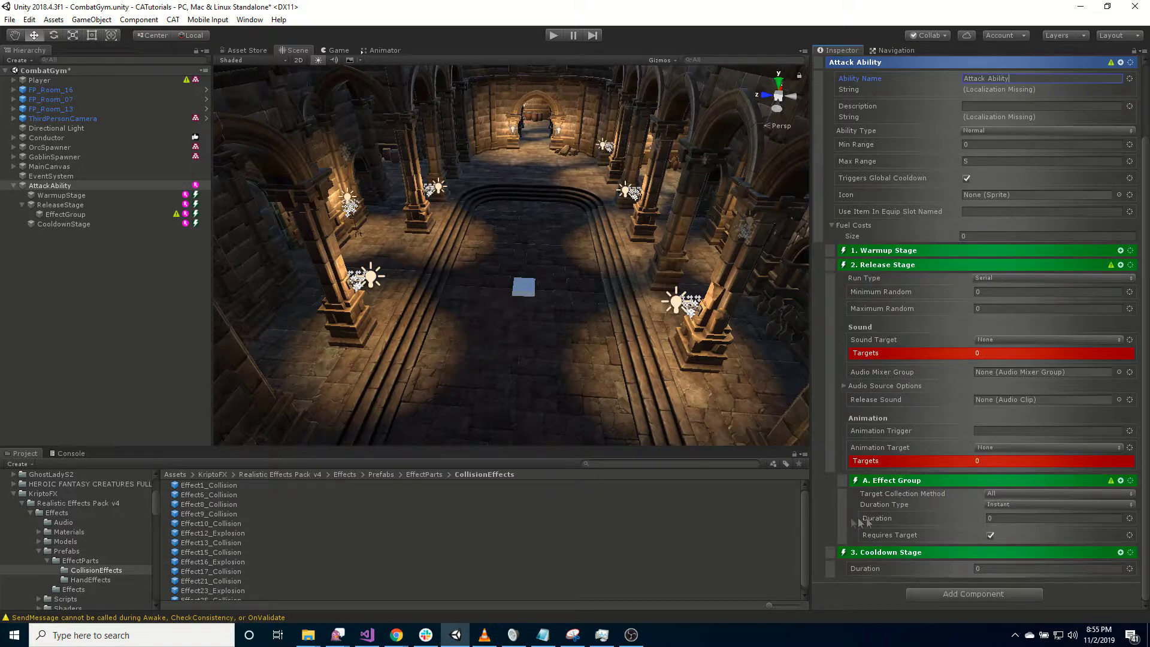
pyautogui.click(1006, 495)
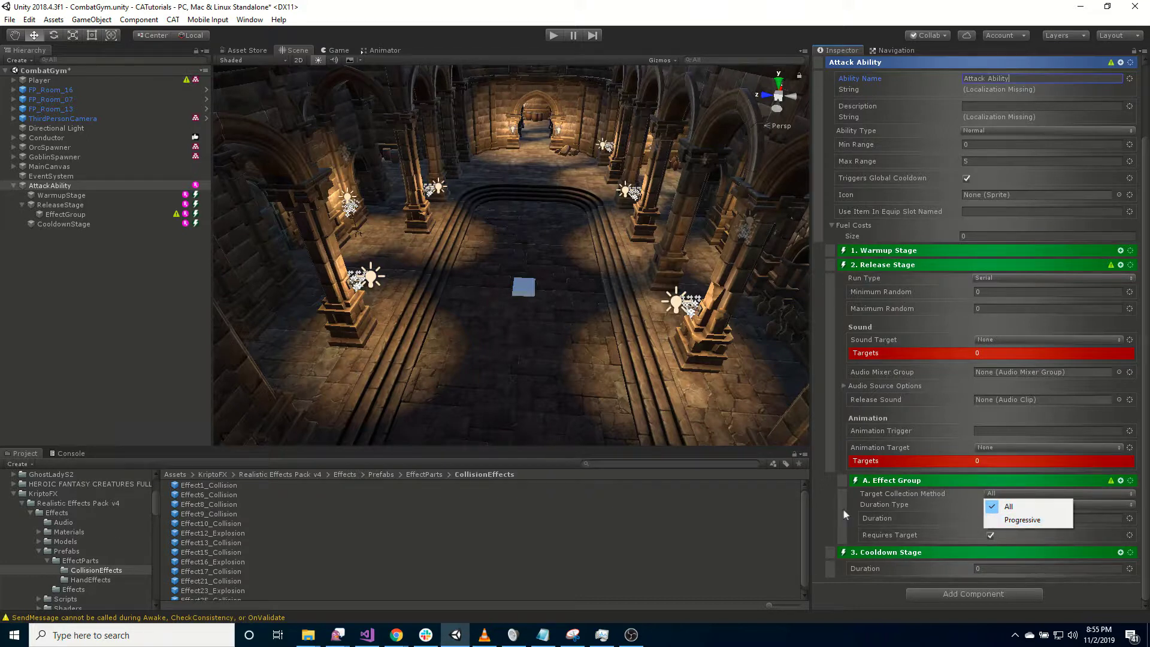
pyautogui.click(825, 509)
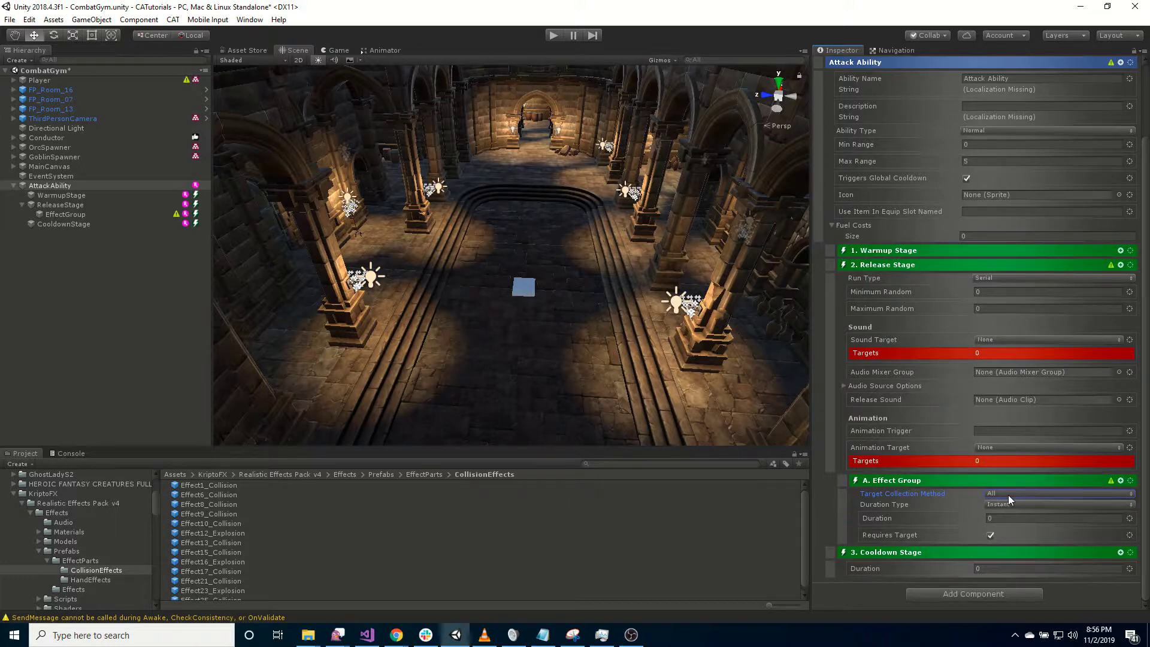
pyautogui.click(1008, 495)
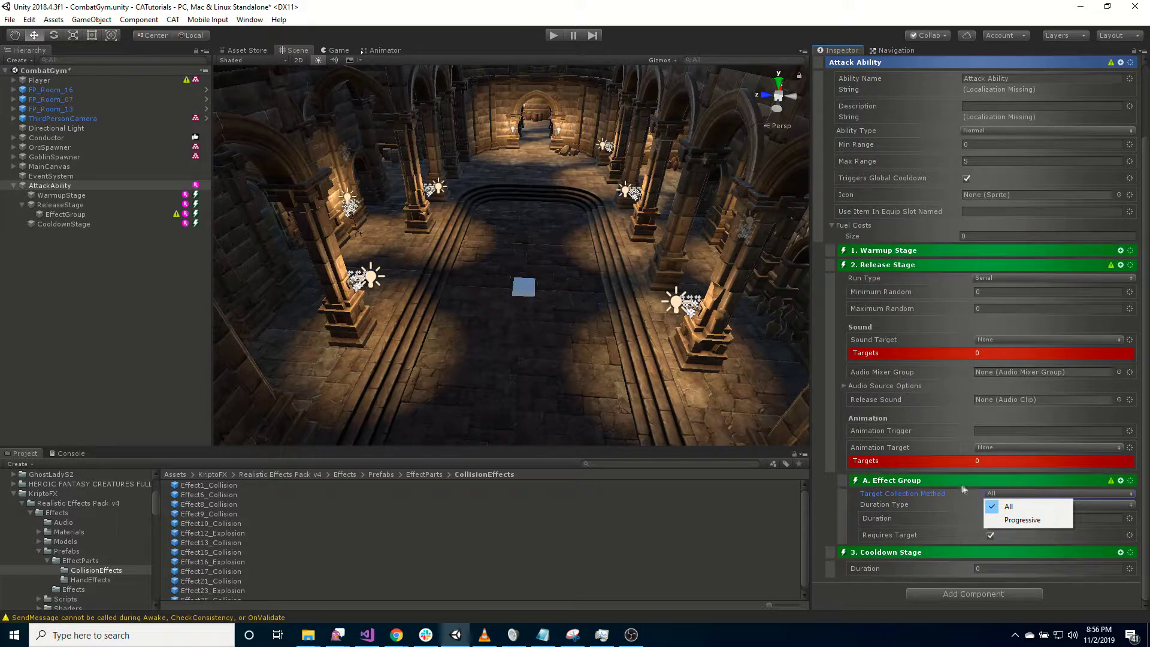
pyautogui.click(819, 517)
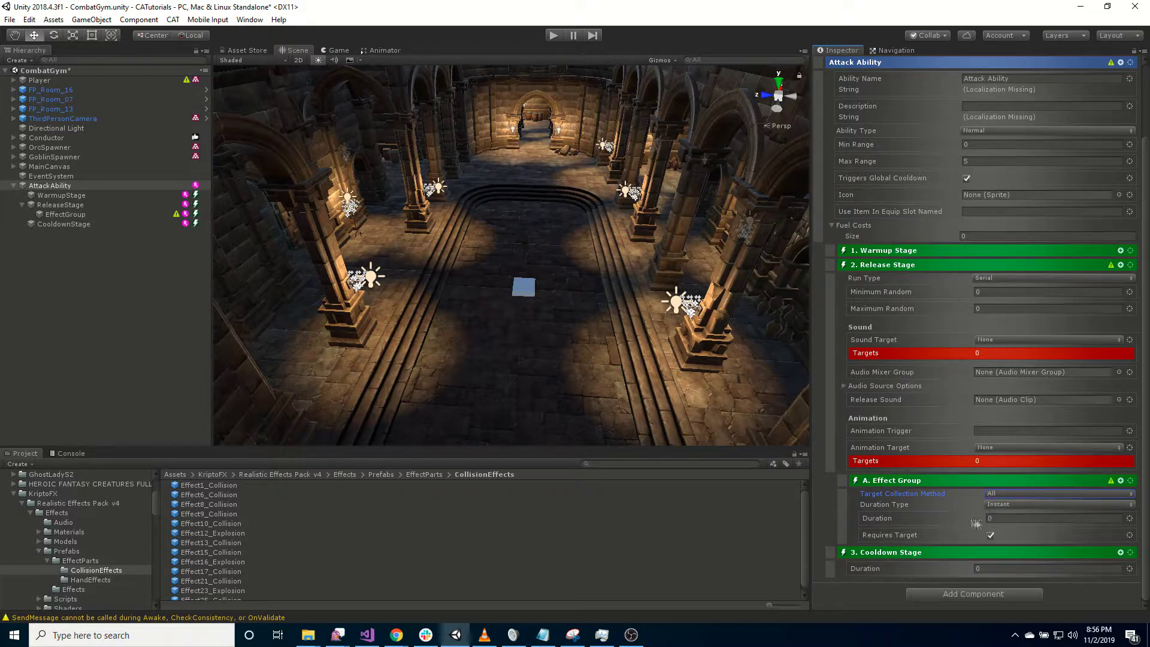
pyautogui.click(1039, 505)
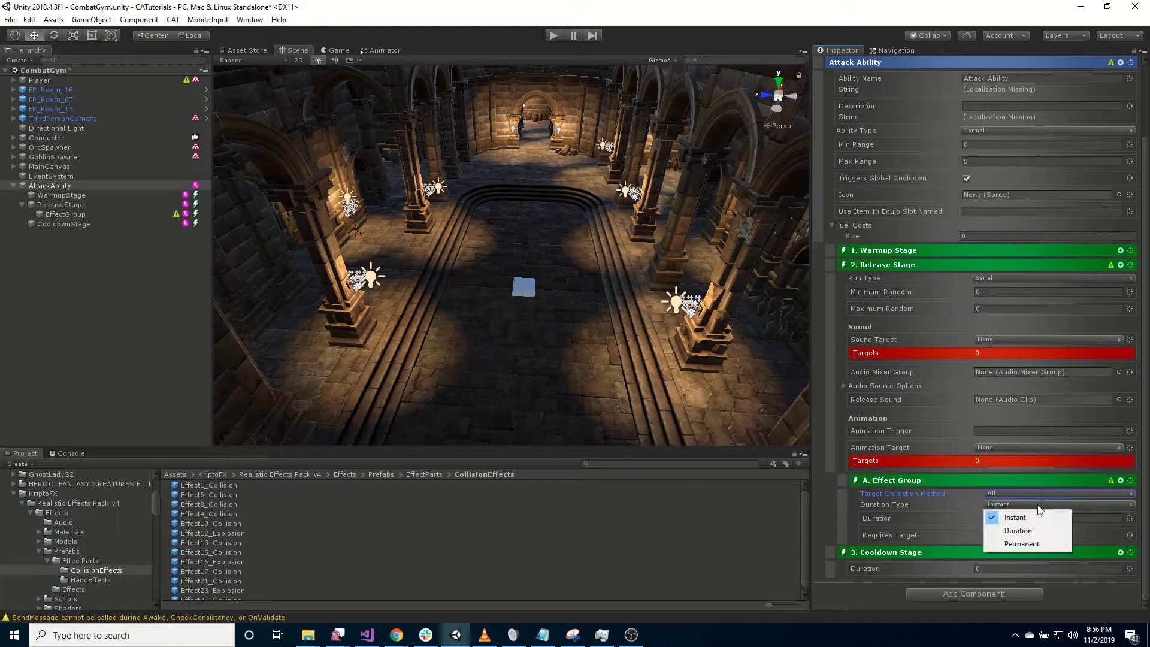
pyautogui.click(825, 532)
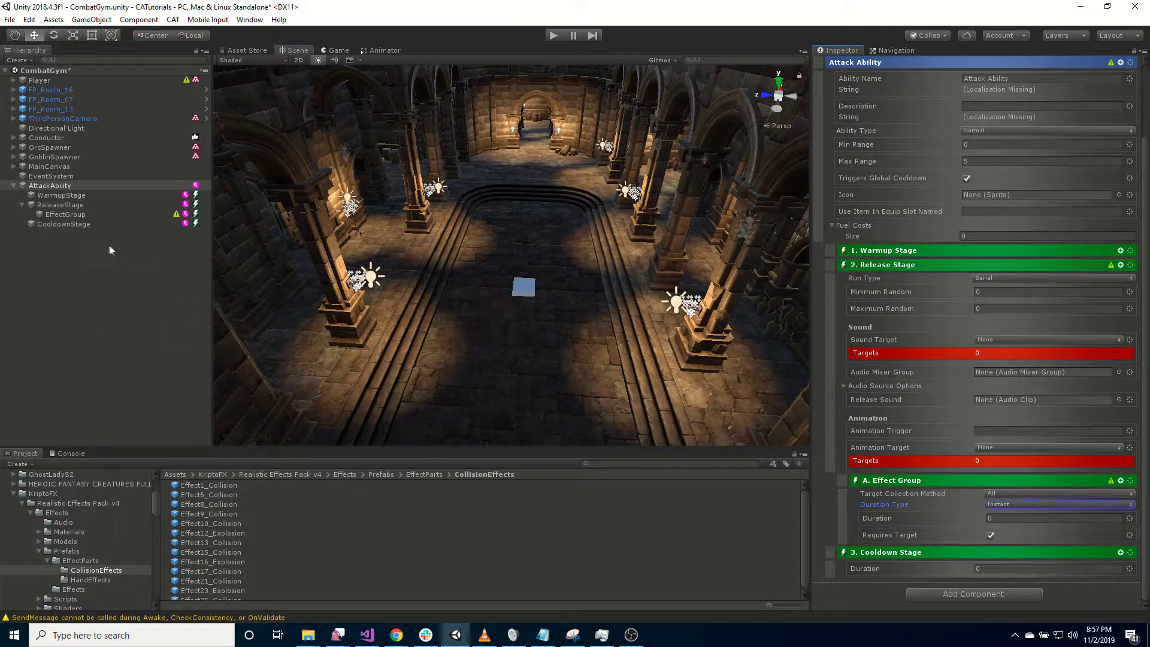
# - Add a Closest Target condition from the RPG Factions category to the EffectGroup
pyautogui.click(72, 215)
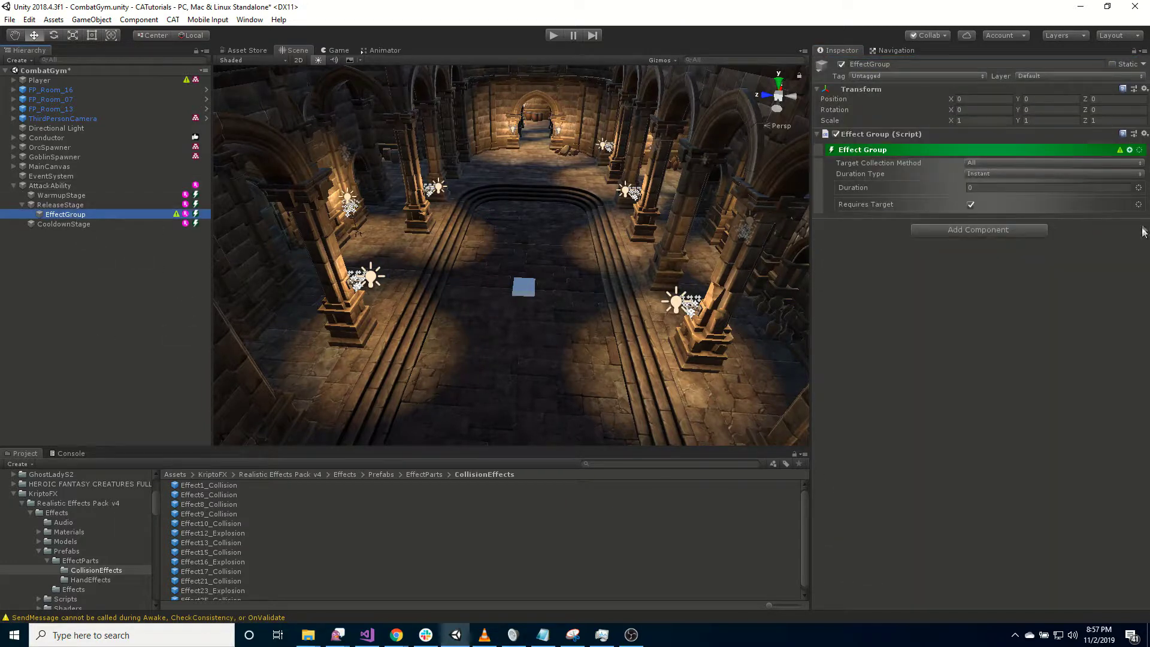
pyautogui.click(1130, 149)
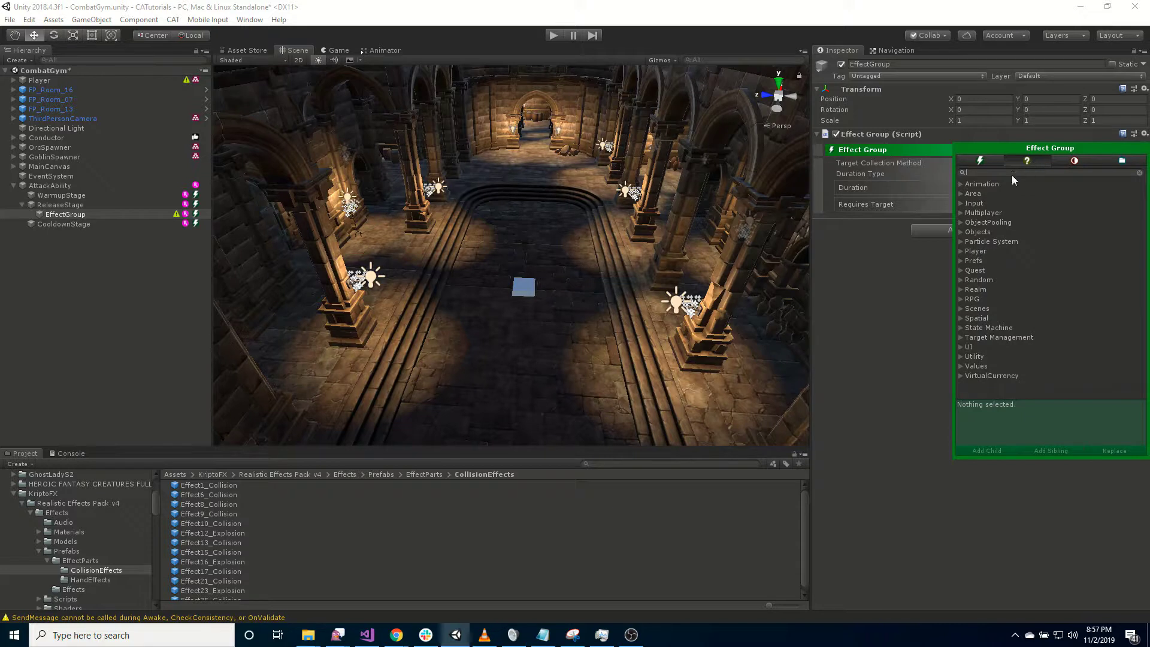
pyautogui.write('close')
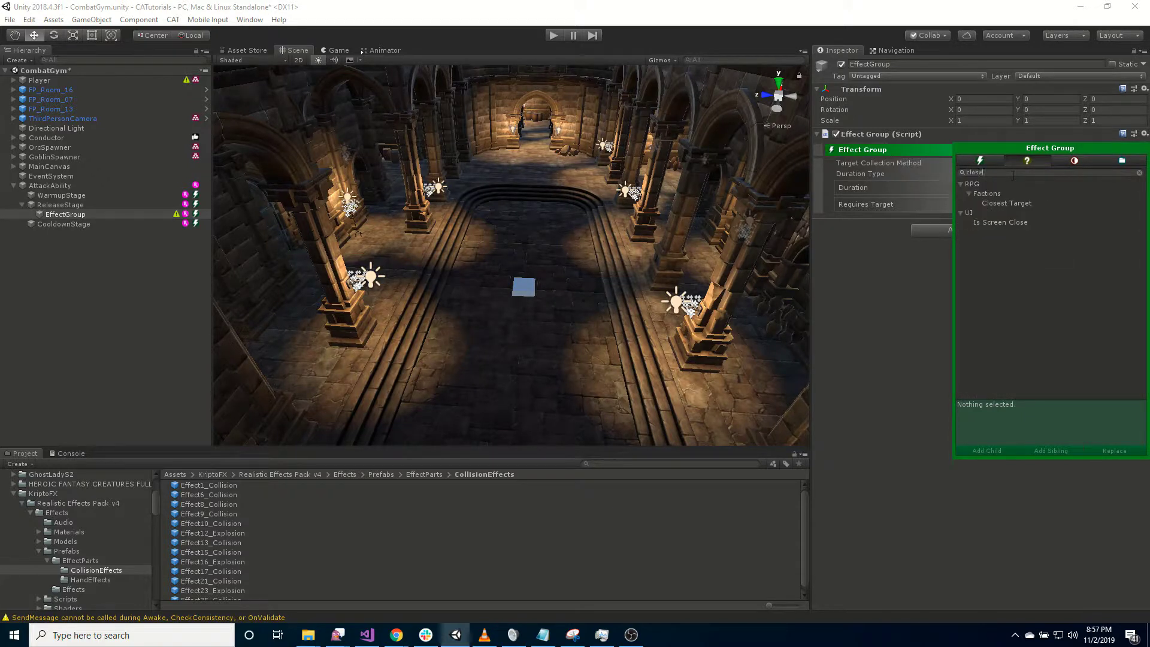
pyautogui.click(1013, 204)
pyautogui.doubleClick(1012, 204)
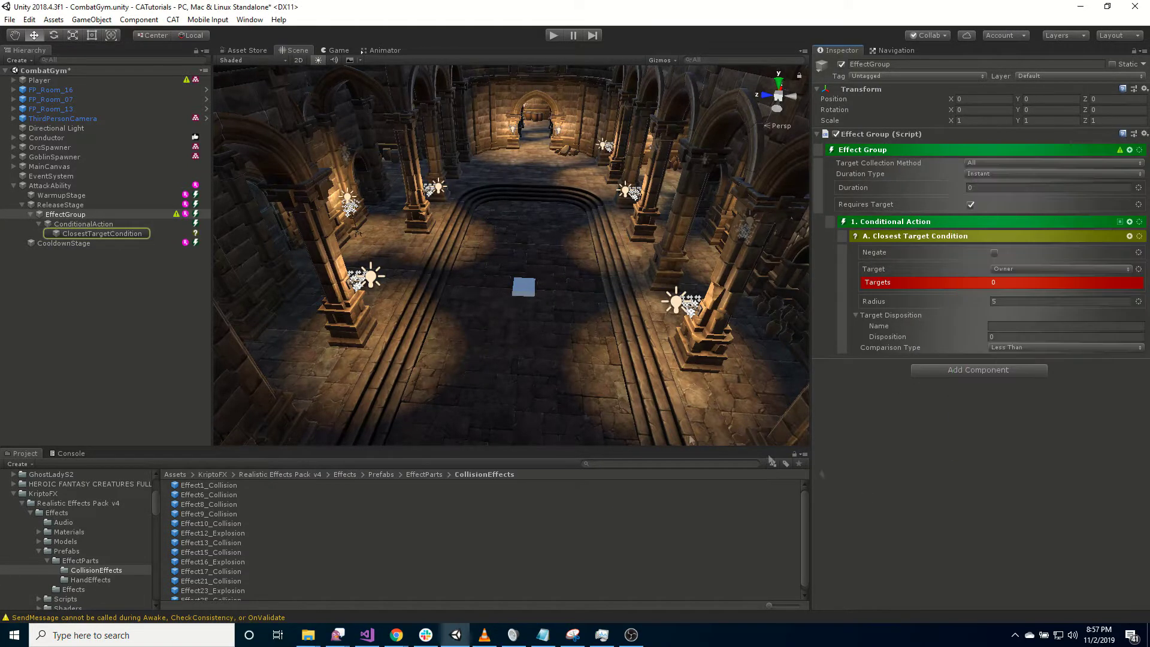
# - Move the ClosestTargetCondition directly under the EffectGroup and delete the ConditionalAction
pyautogui.moveTo(93, 235); pyautogui.dragTo(84, 222)
pyautogui.click(89, 233)
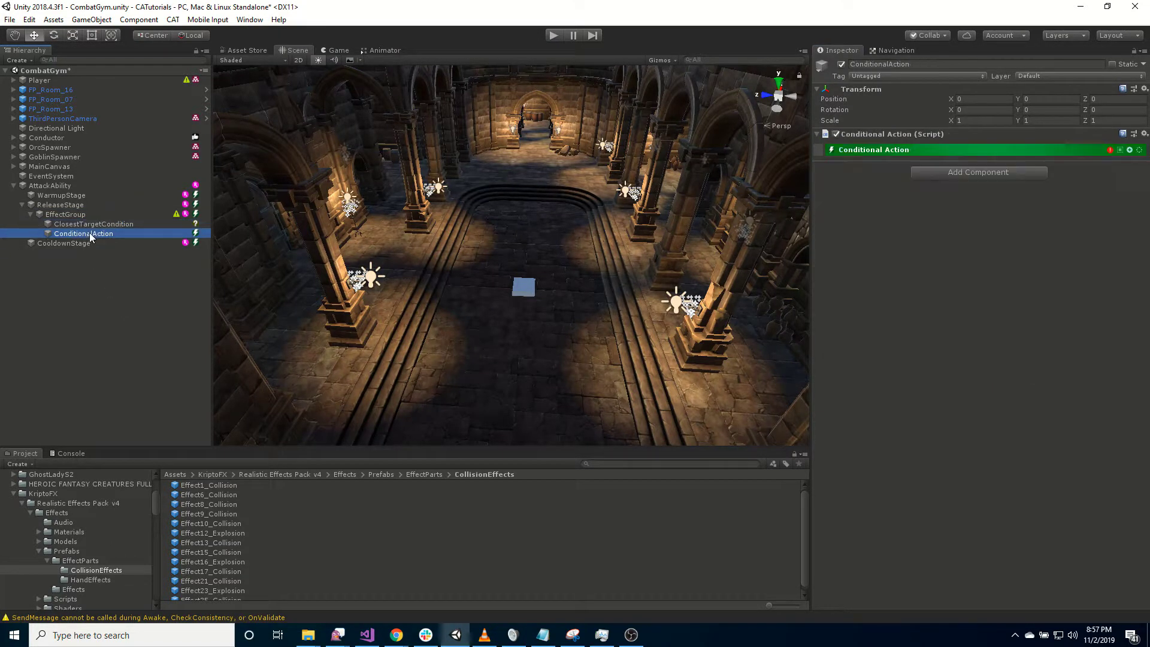
pyautogui.press('Delete')
# - Examine the Comparison Type options of the Closest Target Condition
pyautogui.click(109, 225)
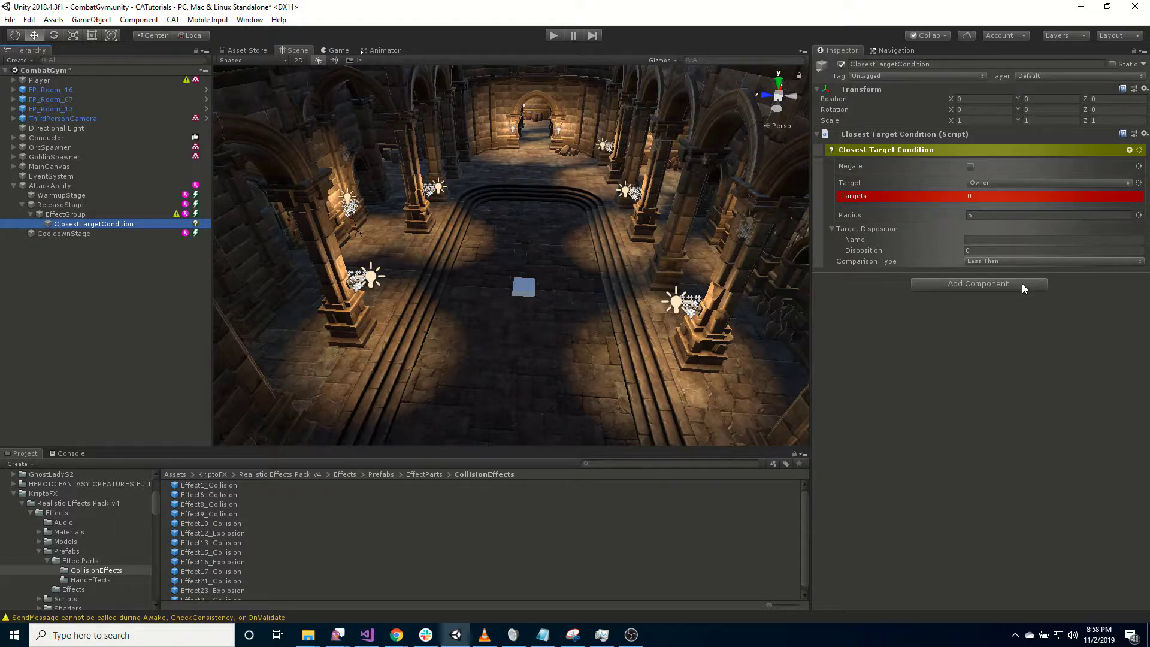
pyautogui.click(972, 264)
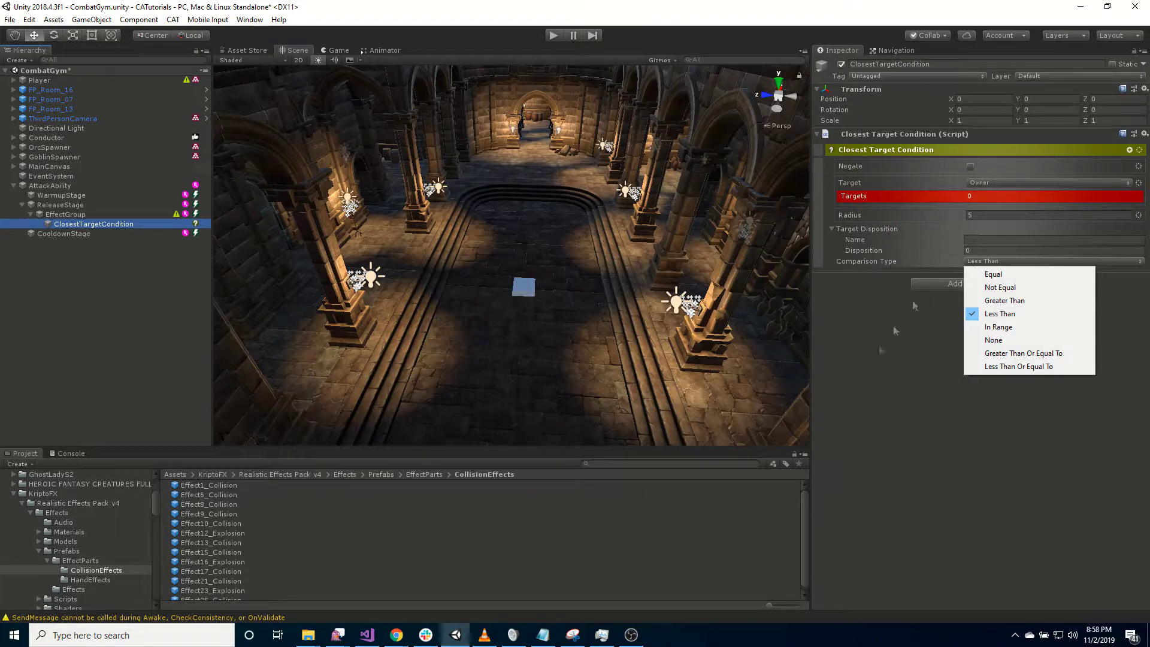
pyautogui.click(891, 383)
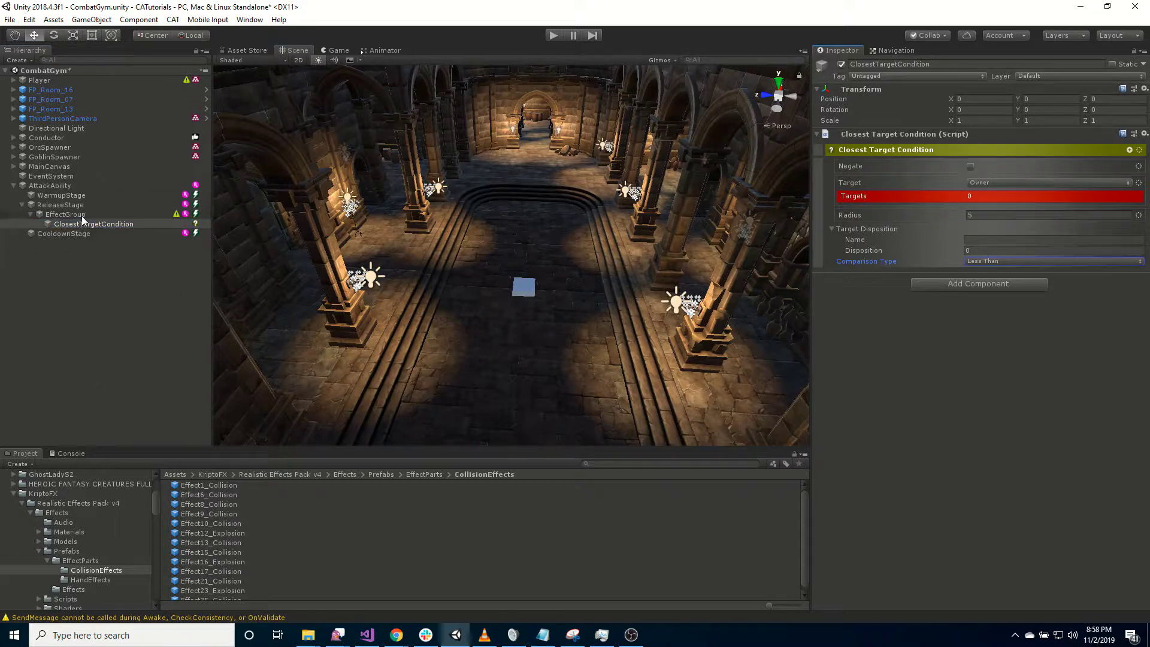
# - Add a Utility Action List to the EffectGroup alongside the Closest Target Condition
pyautogui.click(66, 214)
pyautogui.click(1131, 150)
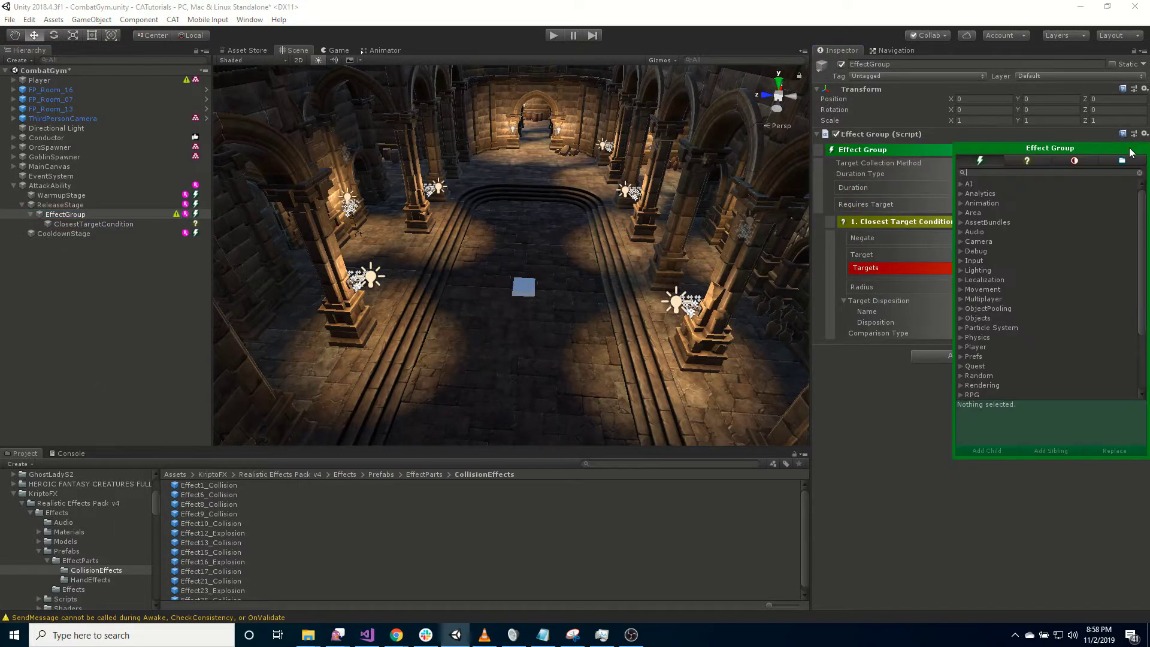
pyautogui.write('action li')
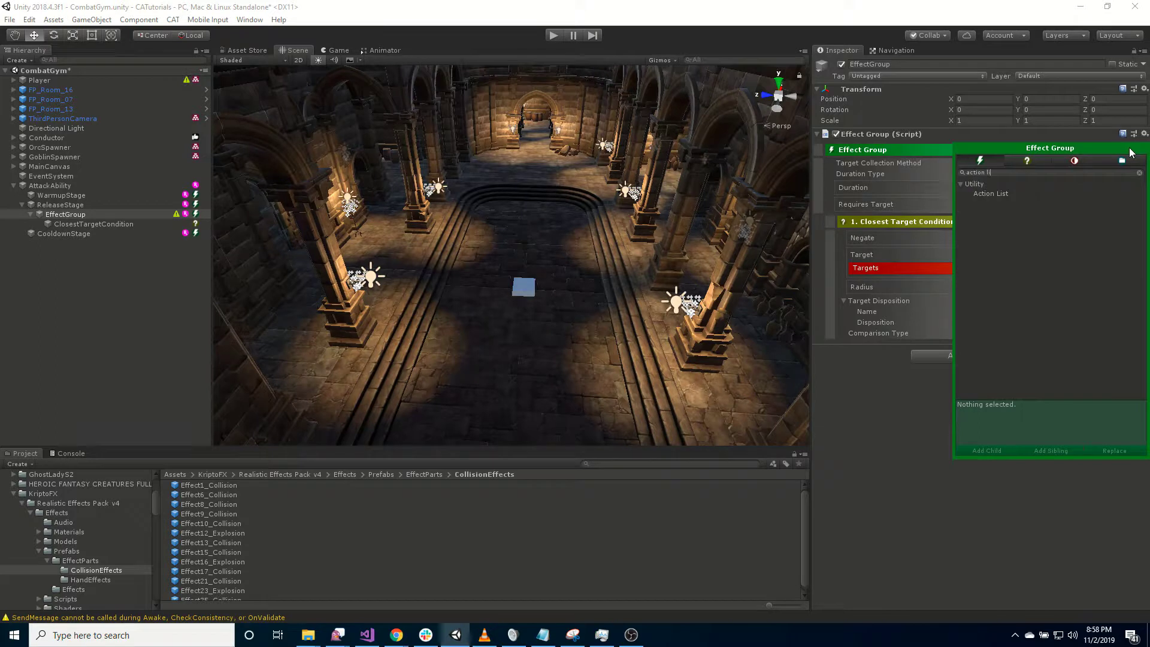
pyautogui.doubleClick(1002, 194)
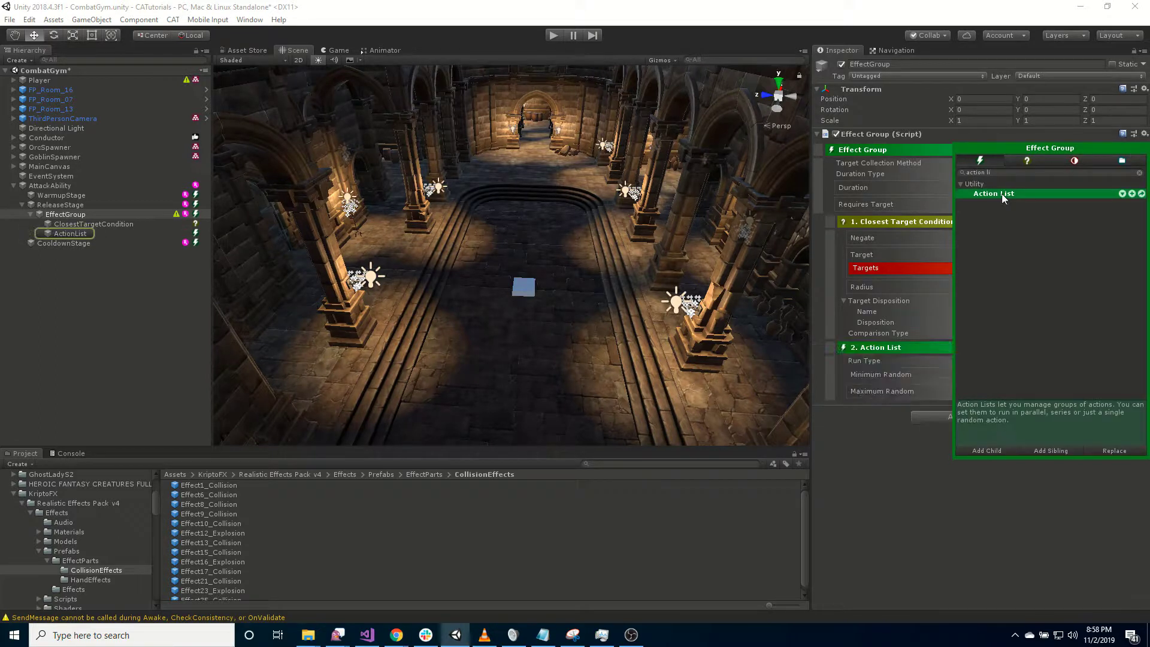
pyautogui.click(845, 537)
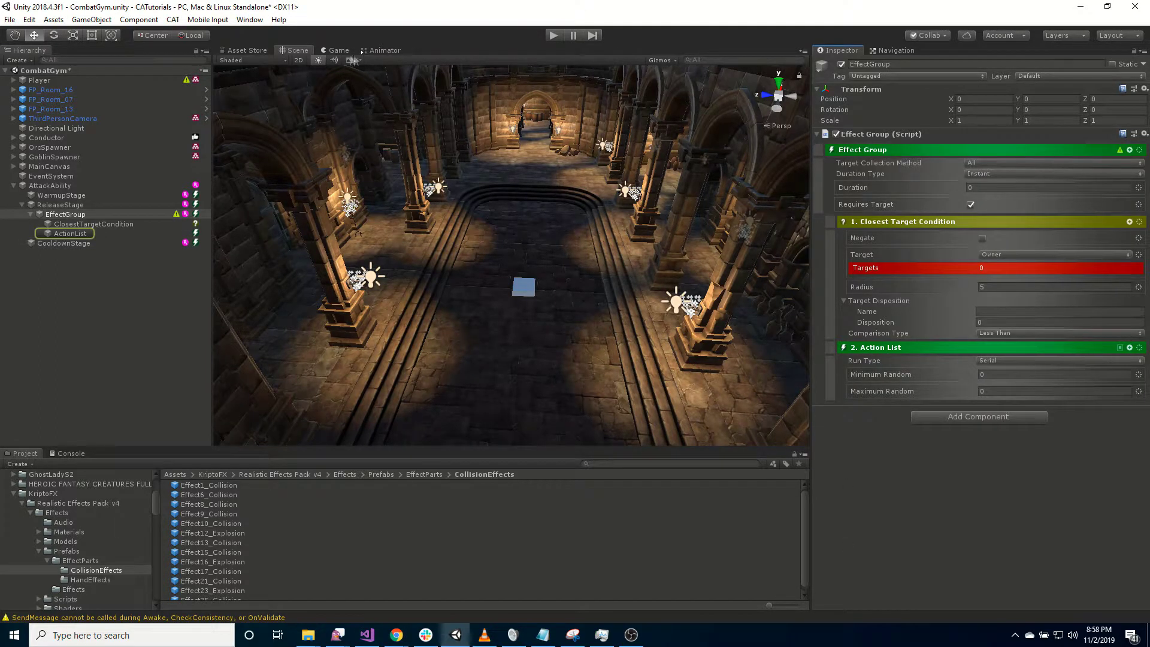
# - Look through the character's Animator parameters, including the attack triggers, and return to the scene view
pyautogui.click(381, 50)
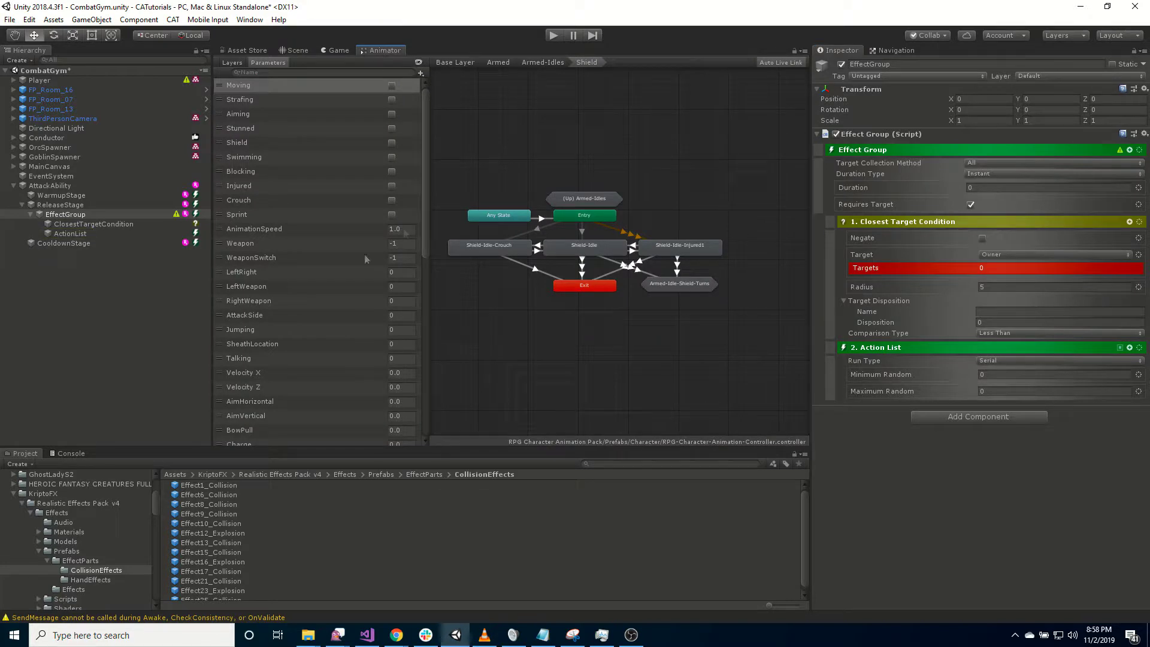
pyautogui.scroll(-10, 354, 304)
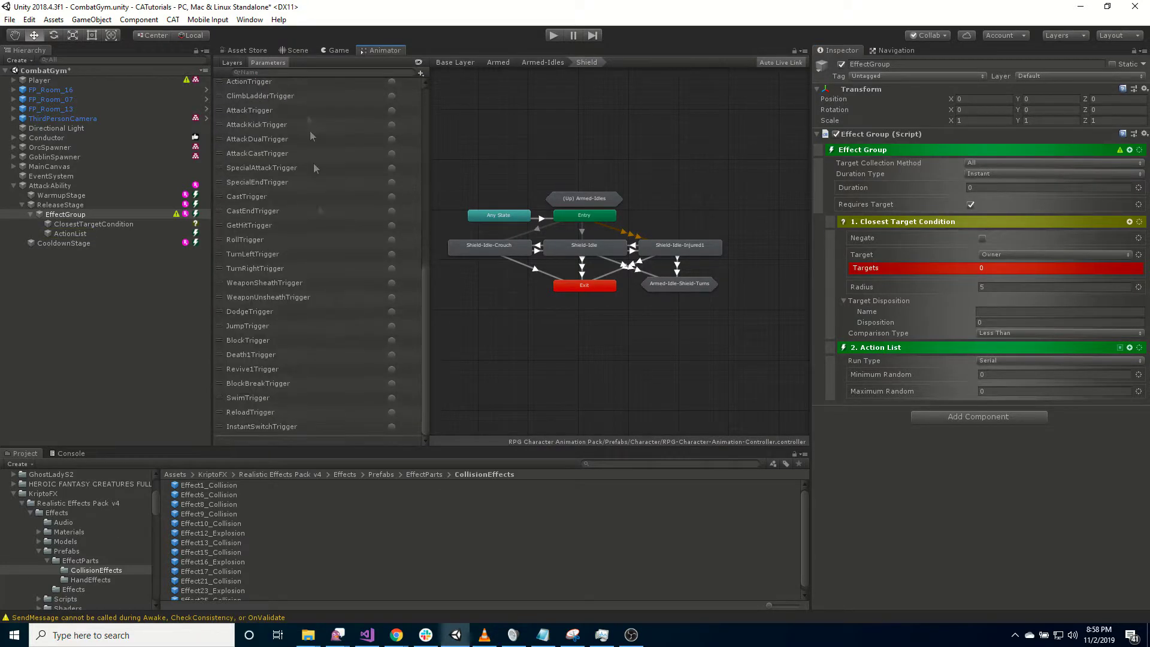
pyautogui.click(296, 51)
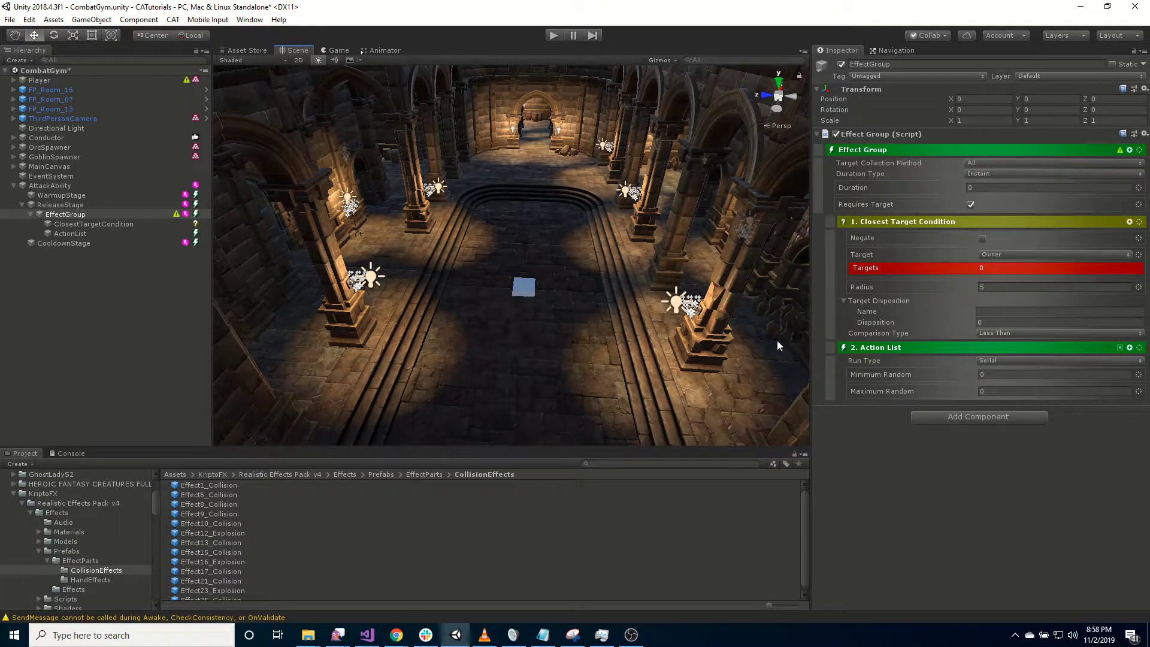
# - Add five Set Integer Animation Param actions as children of the Action List
pyautogui.click(1130, 348)
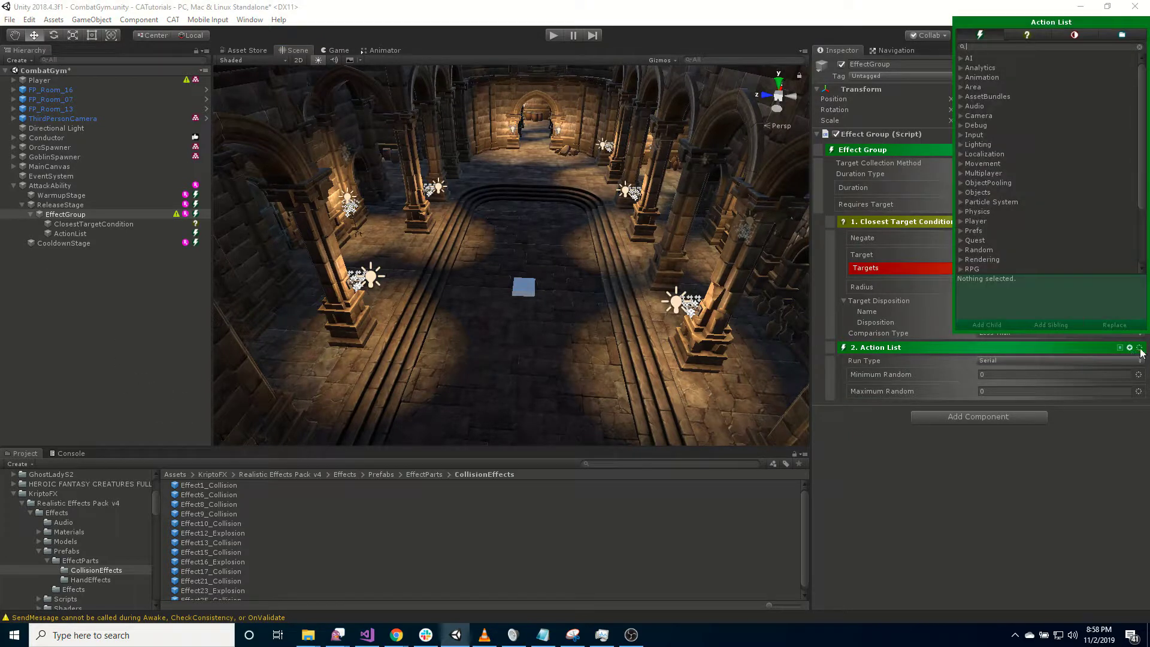
pyautogui.write('integer')
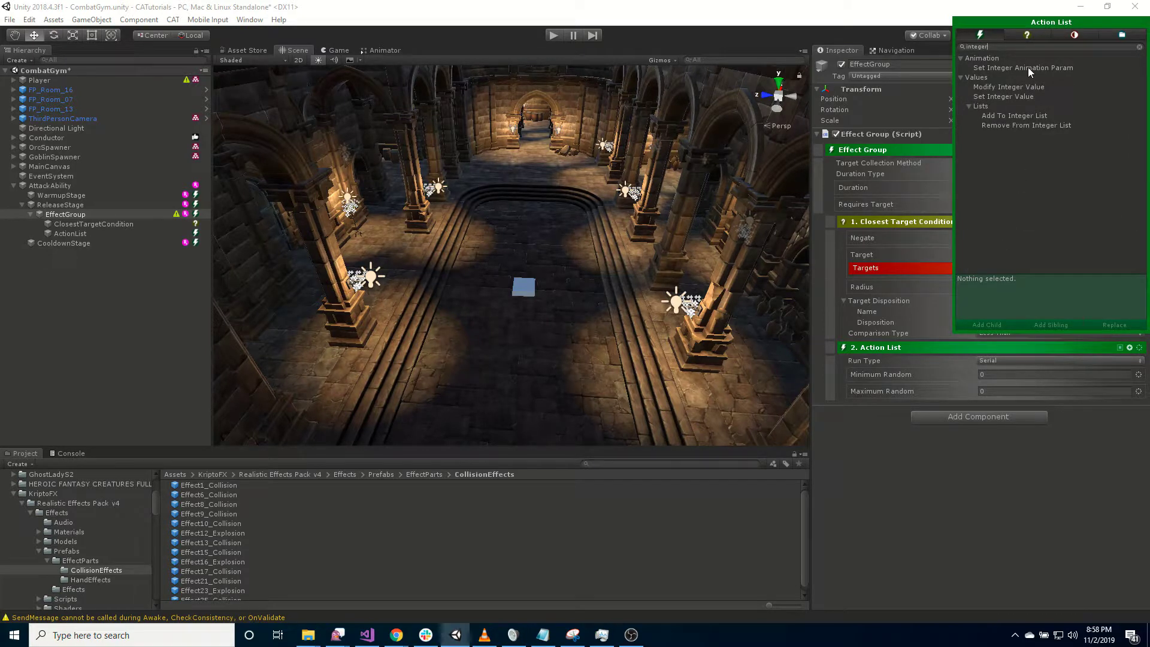
pyautogui.doubleClick(1028, 67)
pyautogui.doubleClick(1027, 67)
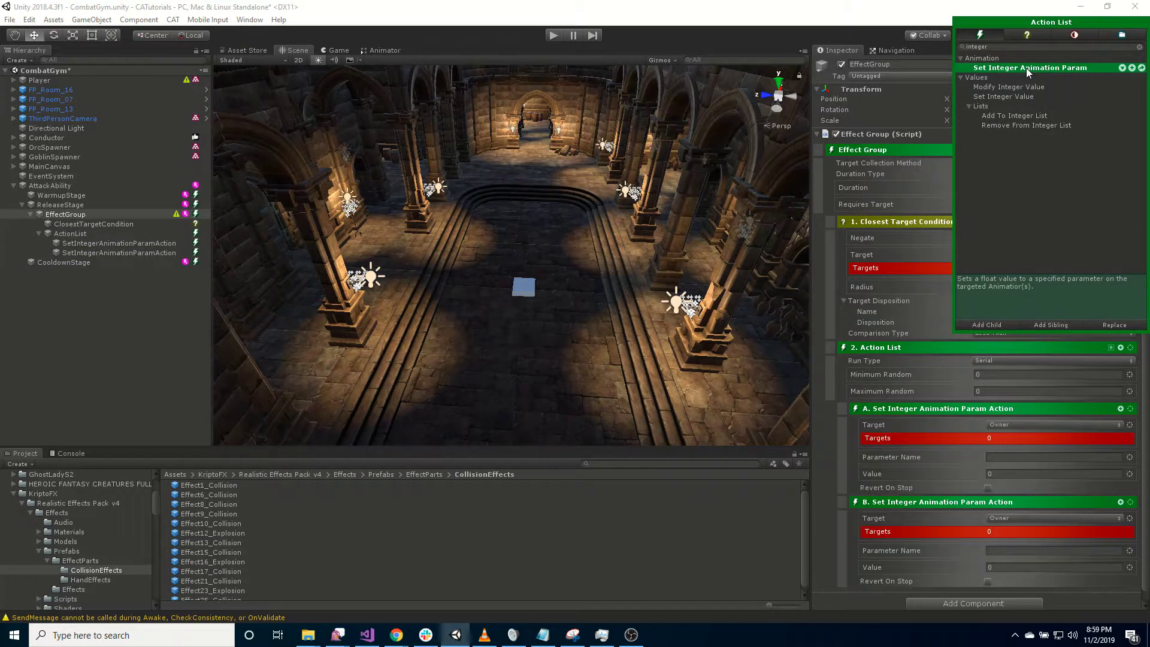
pyautogui.doubleClick(1026, 67)
pyautogui.doubleClick(1026, 67)
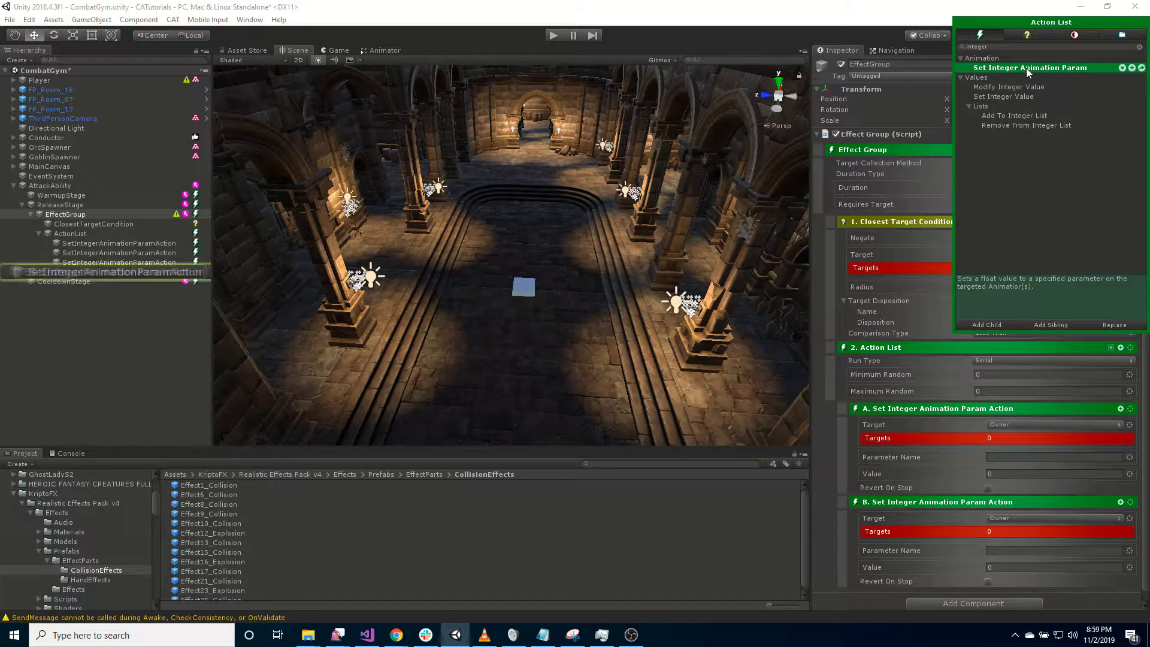
pyautogui.doubleClick(1026, 67)
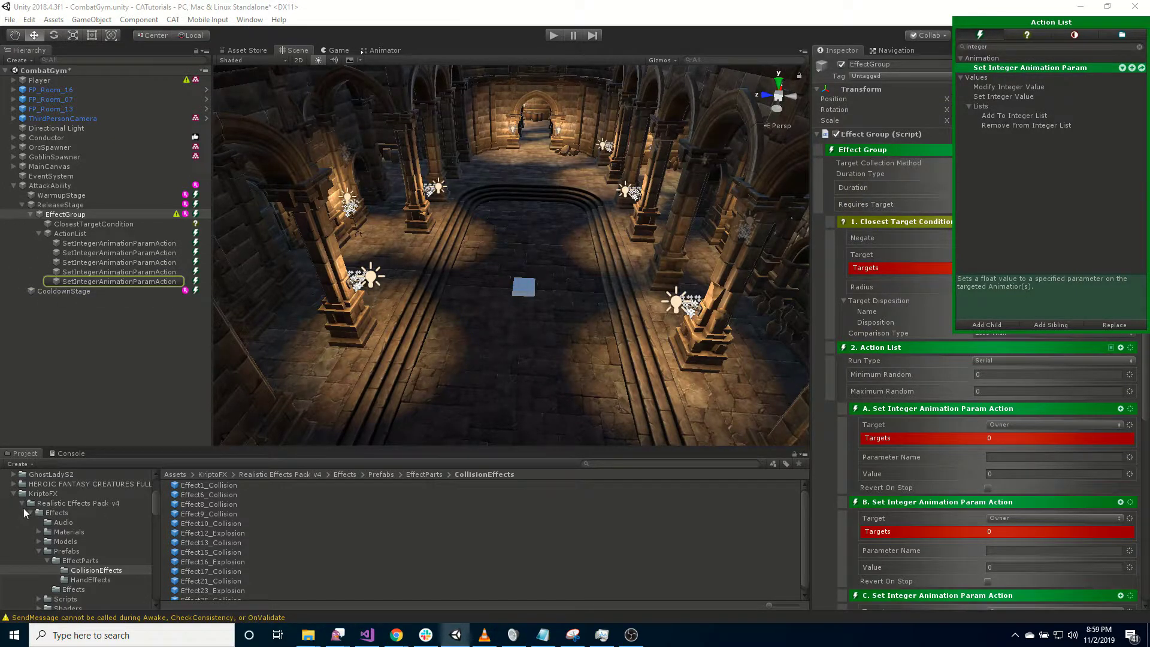
# - Enable the Path option on the first Set Integer Animation Param action's Owner target and set the path to Body
pyautogui.click(131, 242)
pyautogui.click(136, 246)
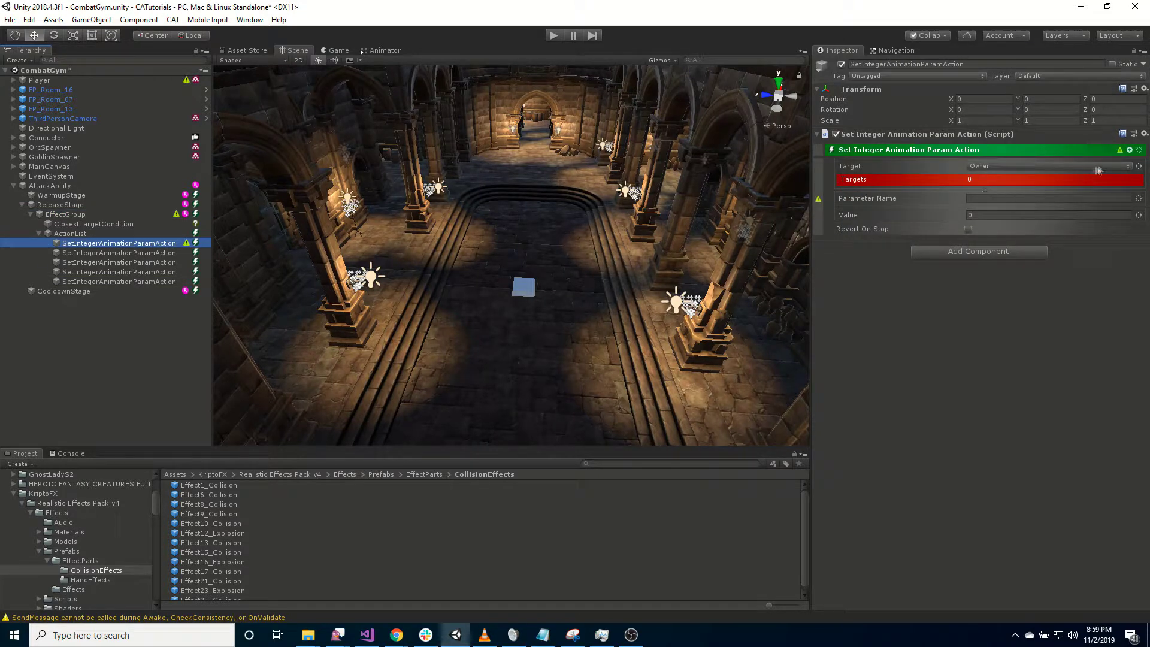
pyautogui.click(1129, 172)
pyautogui.click(1139, 167)
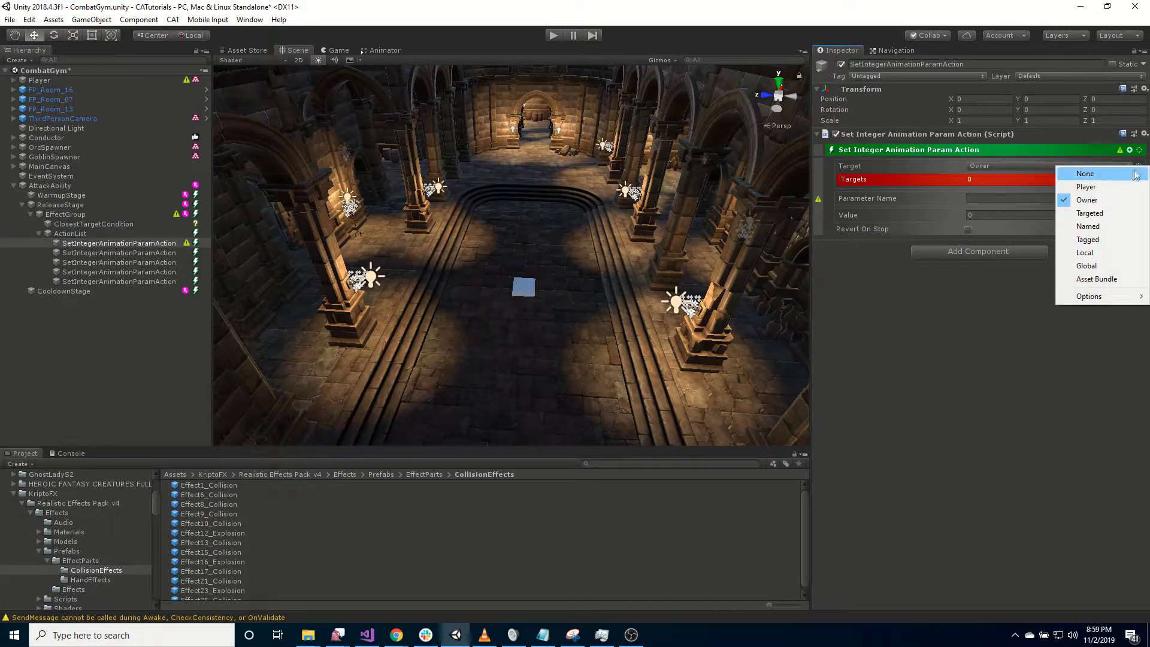
pyautogui.moveTo(1099, 301)
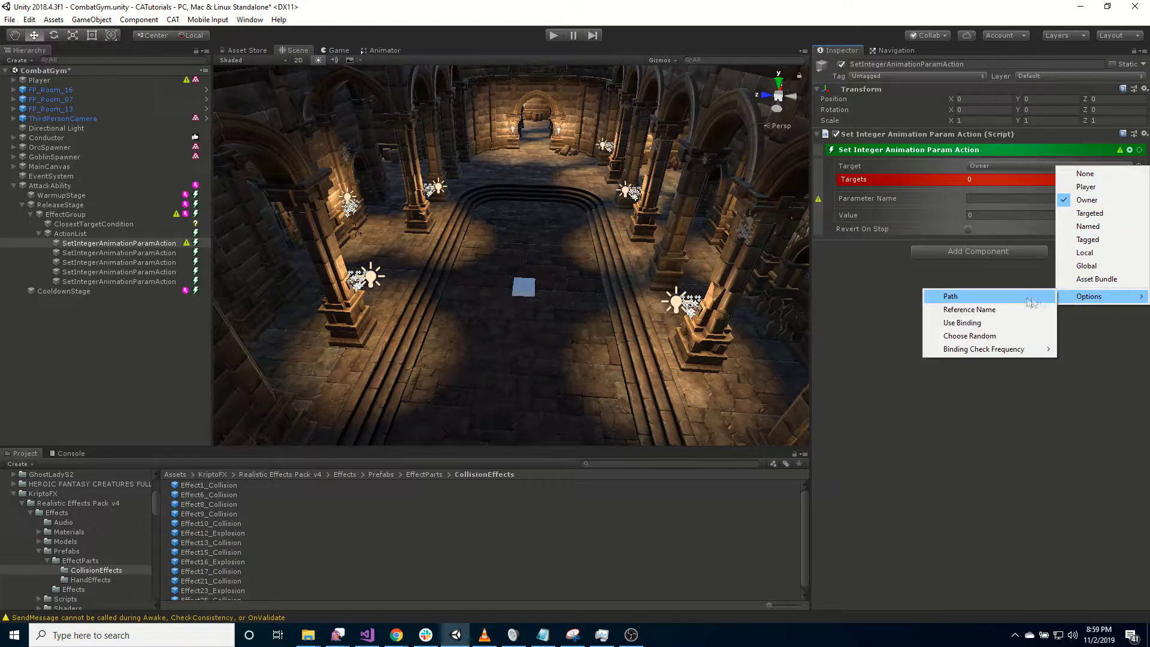
pyautogui.click(1009, 297)
pyautogui.click(986, 177)
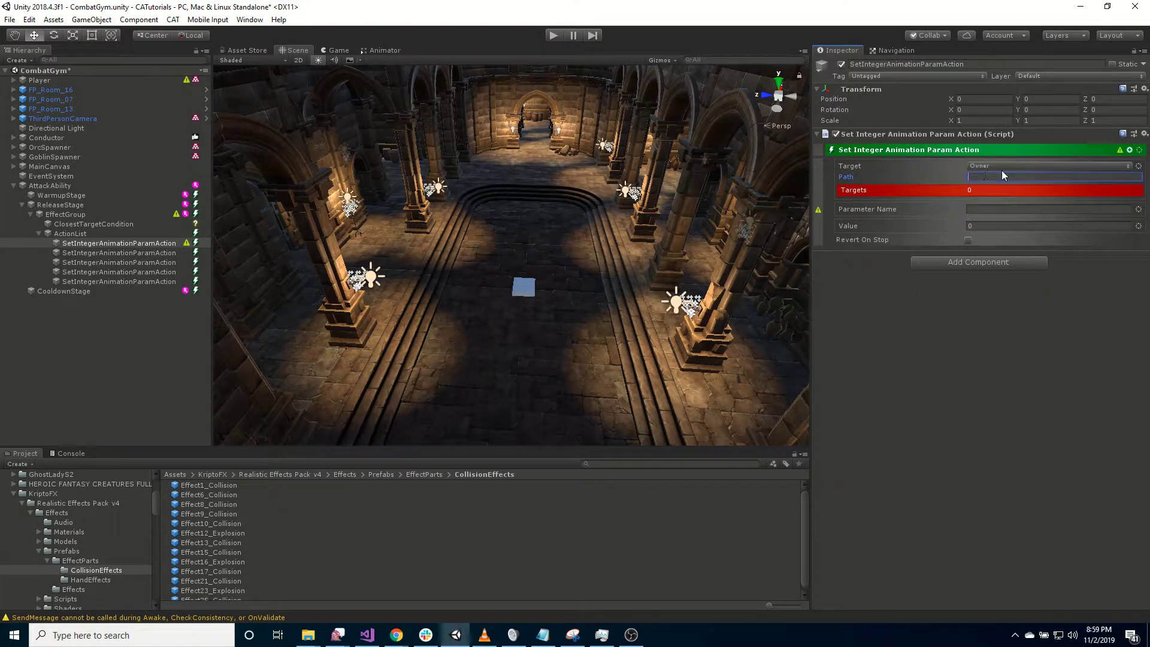
pyautogui.click(971, 374)
# - Inspect the Body object under the Player to check its Animator component
pyautogui.click(13, 79)
pyautogui.click(44, 90)
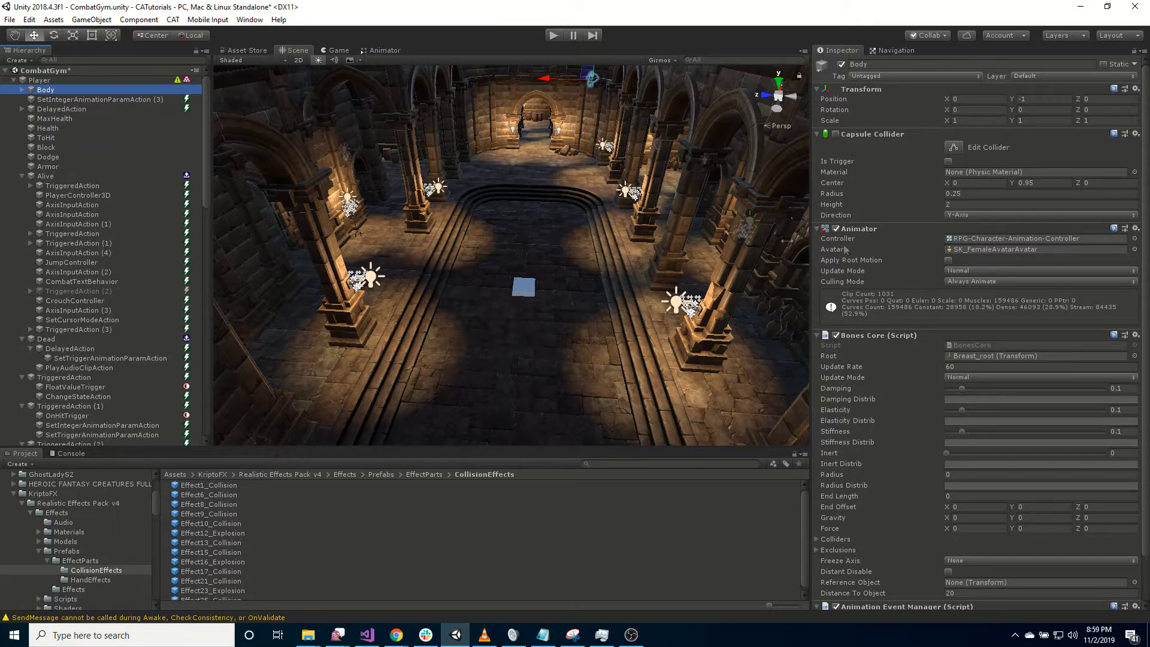
pyautogui.click(14, 80)
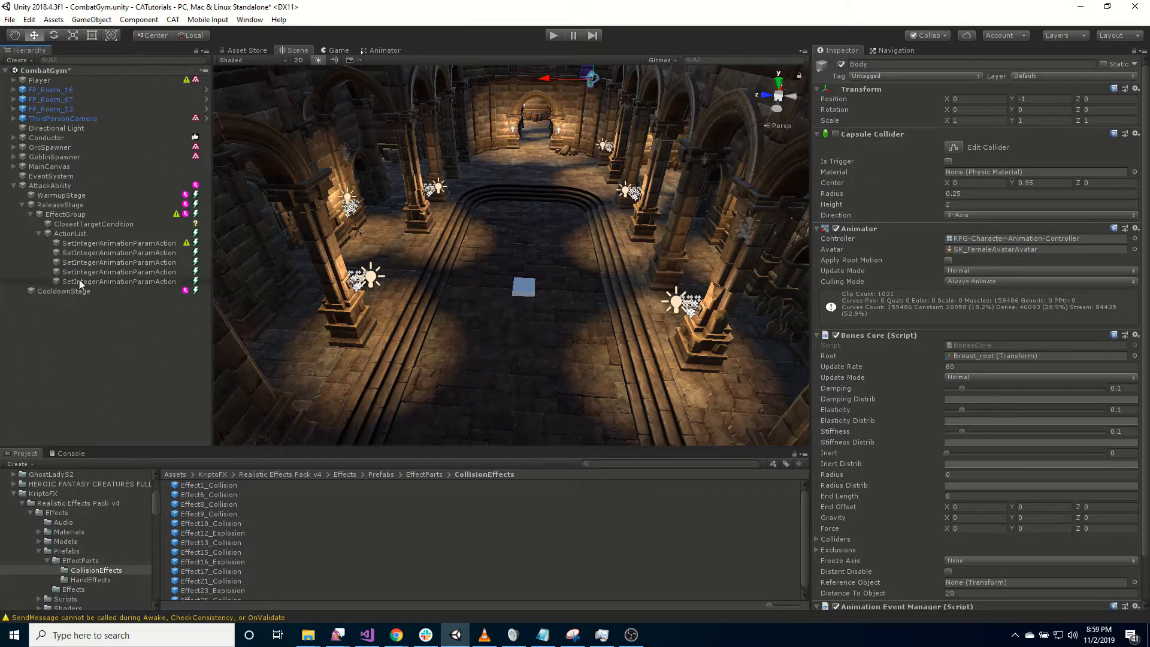
# - Set the first Set Integer Animation Param action's Parameter Name to Action and its Value to 8
pyautogui.click(120, 244)
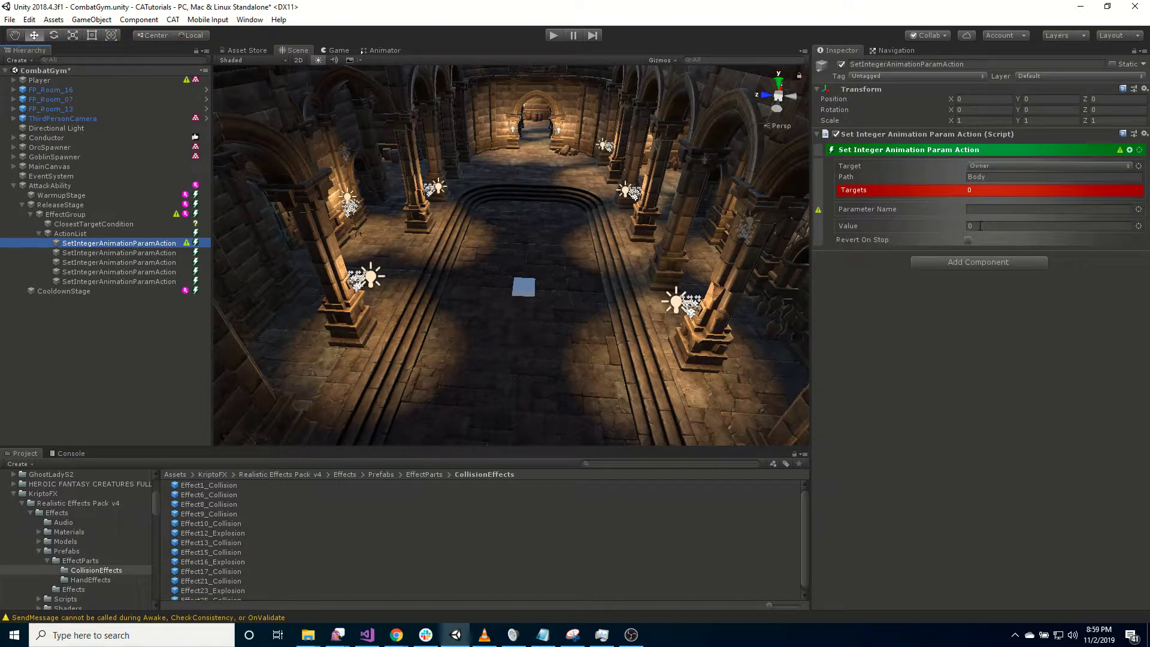
pyautogui.click(994, 210)
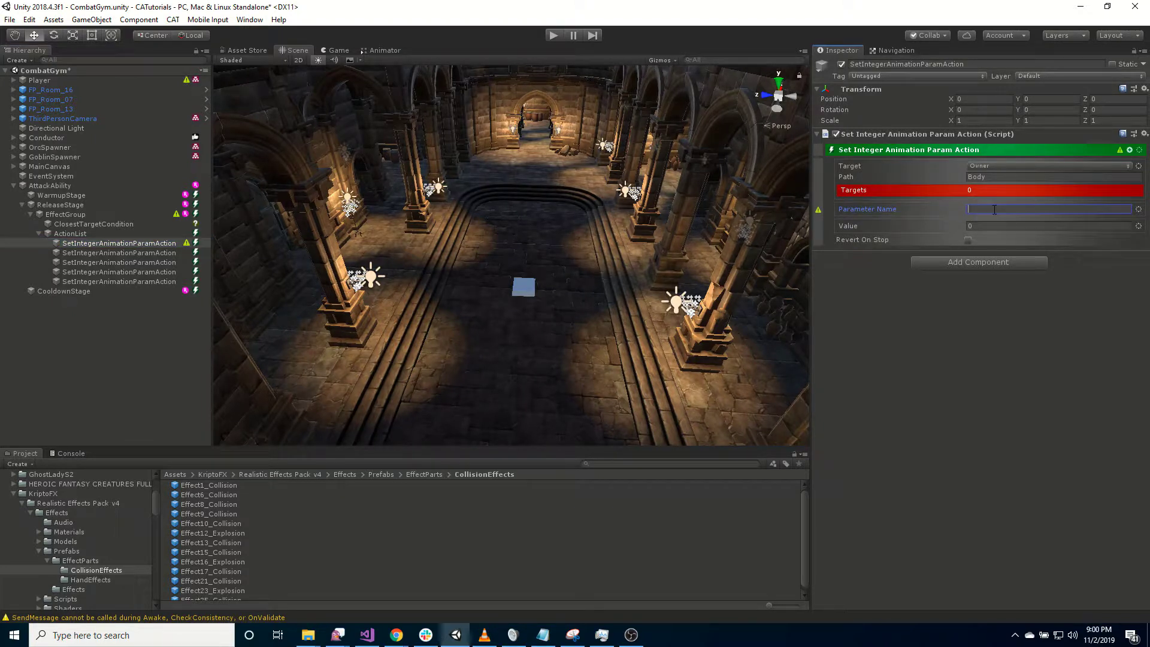
pyautogui.write('Action')
pyautogui.click(988, 226)
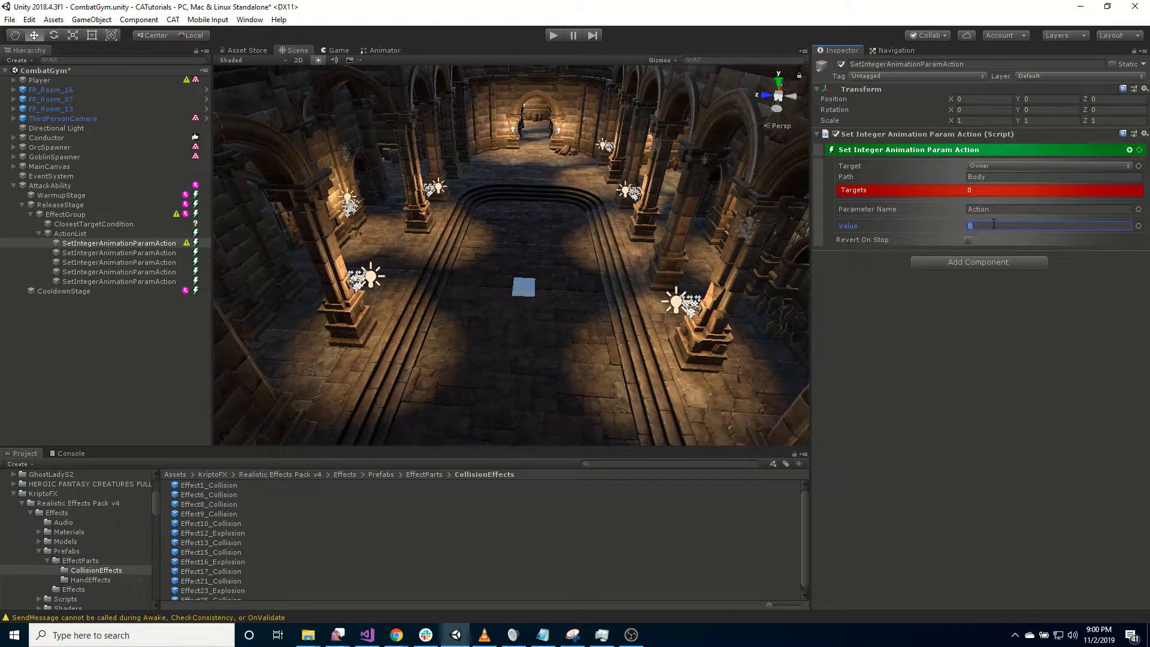
pyautogui.write('8')
# - Set the Action List's Run Type to Single Random
pyautogui.click(70, 233)
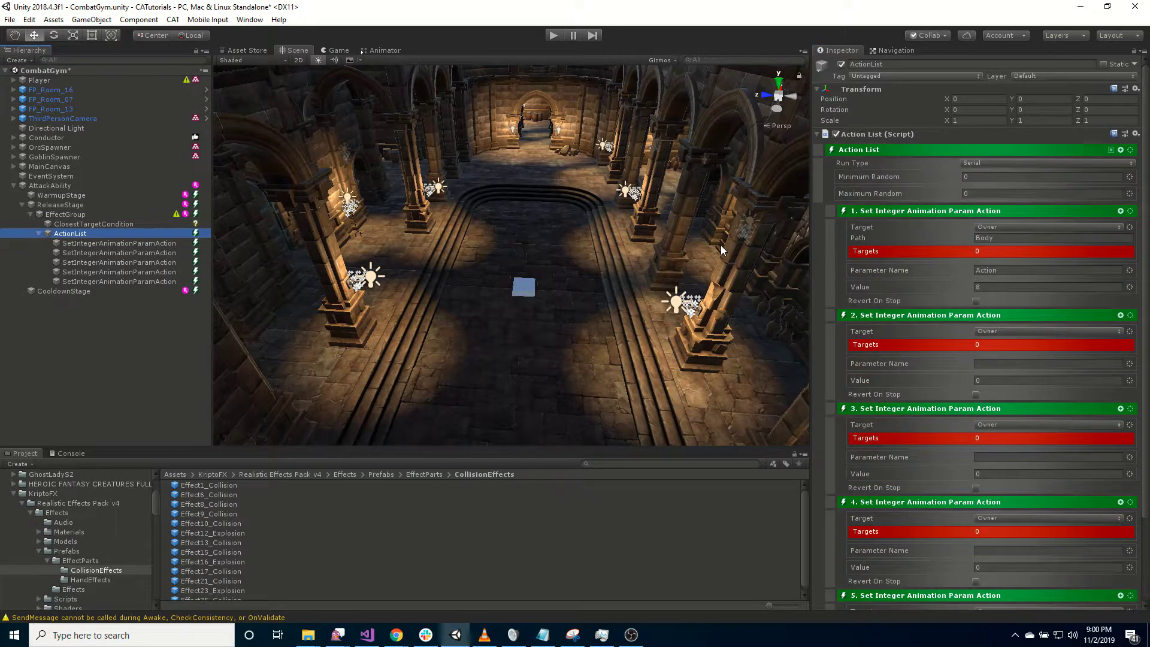
pyautogui.click(997, 167)
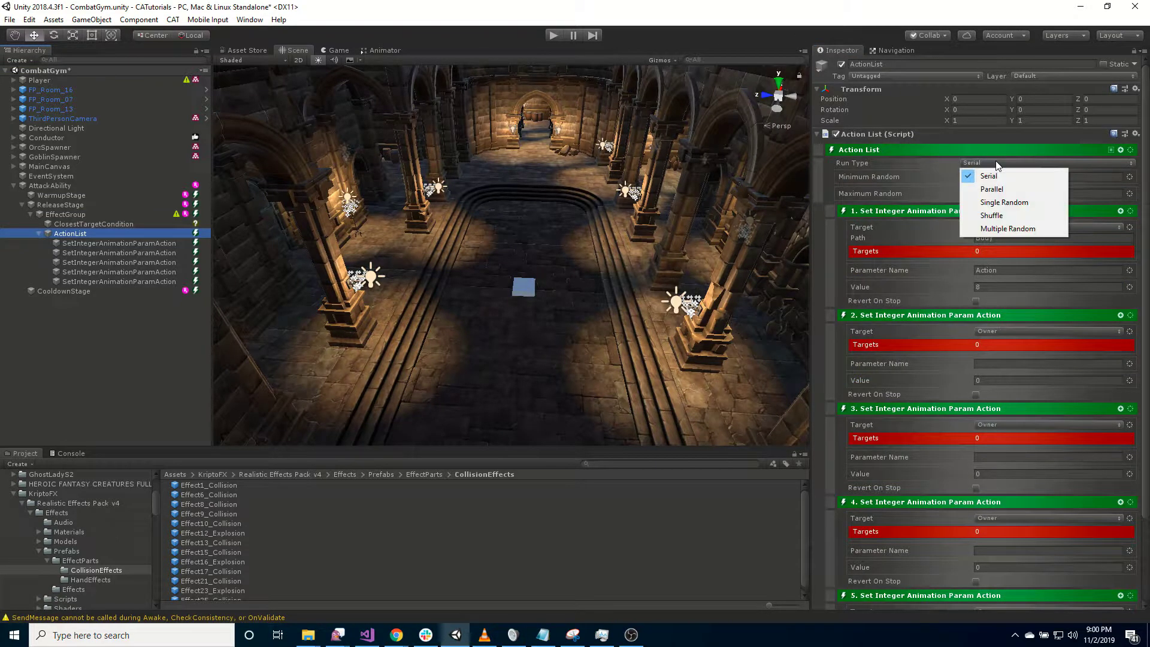
pyautogui.click(1007, 200)
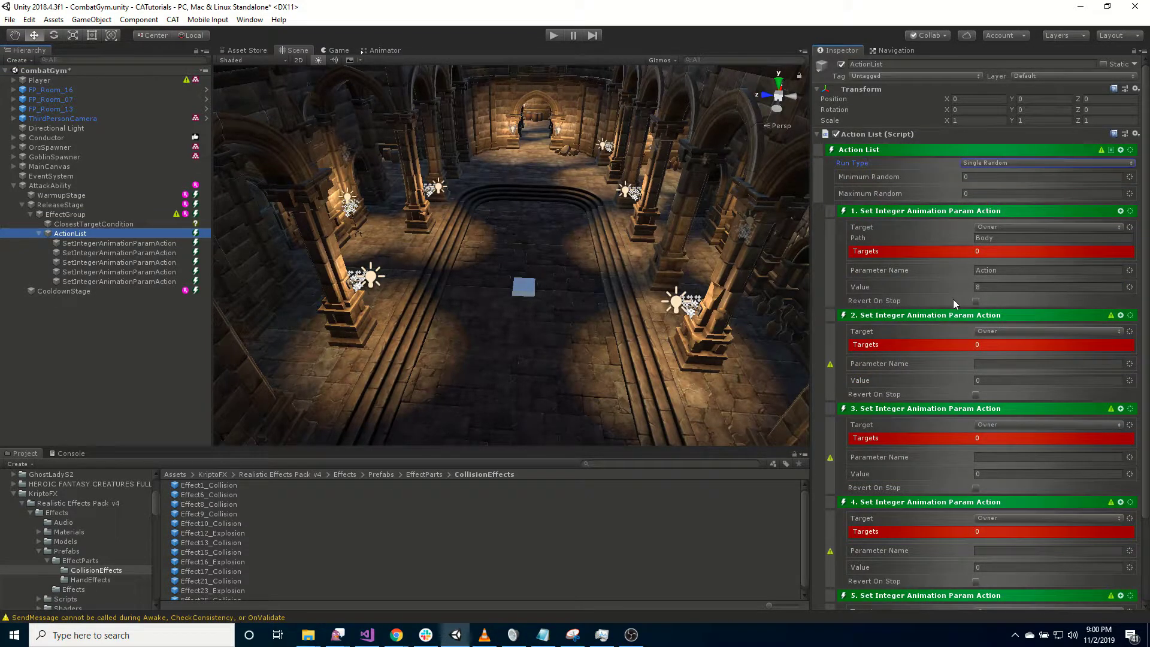
# - Delete the four unconfigured Set Integer Animation Param actions from the Action List
pyautogui.click(105, 252)
pyautogui.keyDown('shift'); pyautogui.click(113, 272); pyautogui.keyUp('shift')
pyautogui.keyDown('shift'); pyautogui.click(116, 282); pyautogui.keyUp('shift')
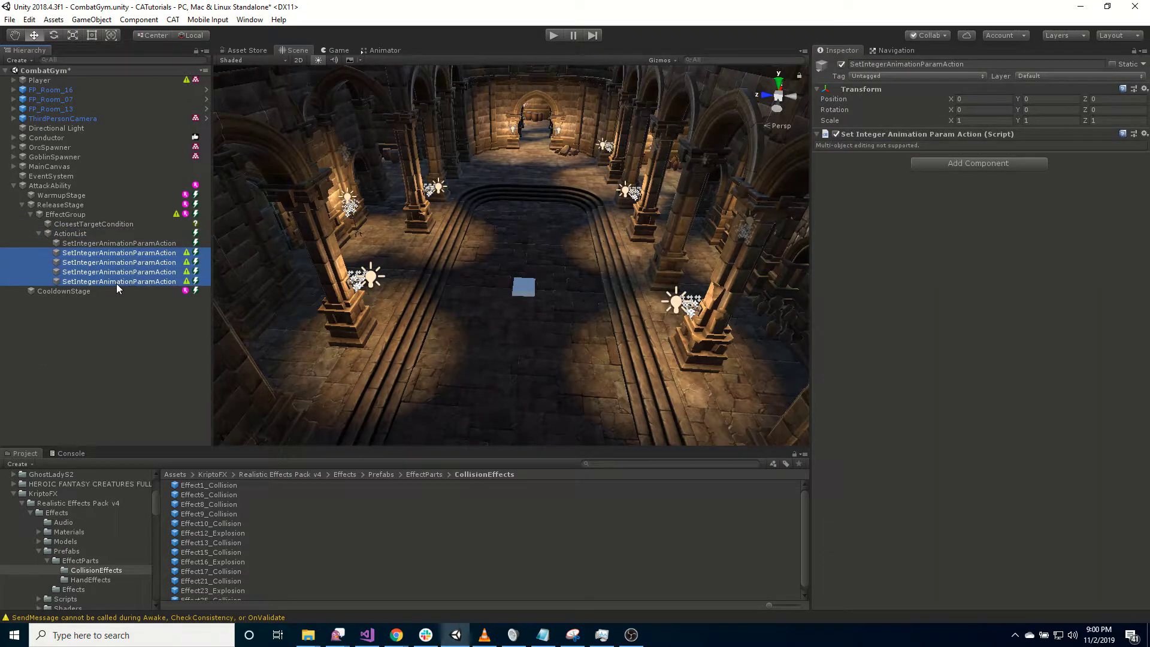
pyautogui.press('Delete')
# - Duplicate the configured Set Integer Animation Param action four times within the Action List
pyautogui.click(121, 243)
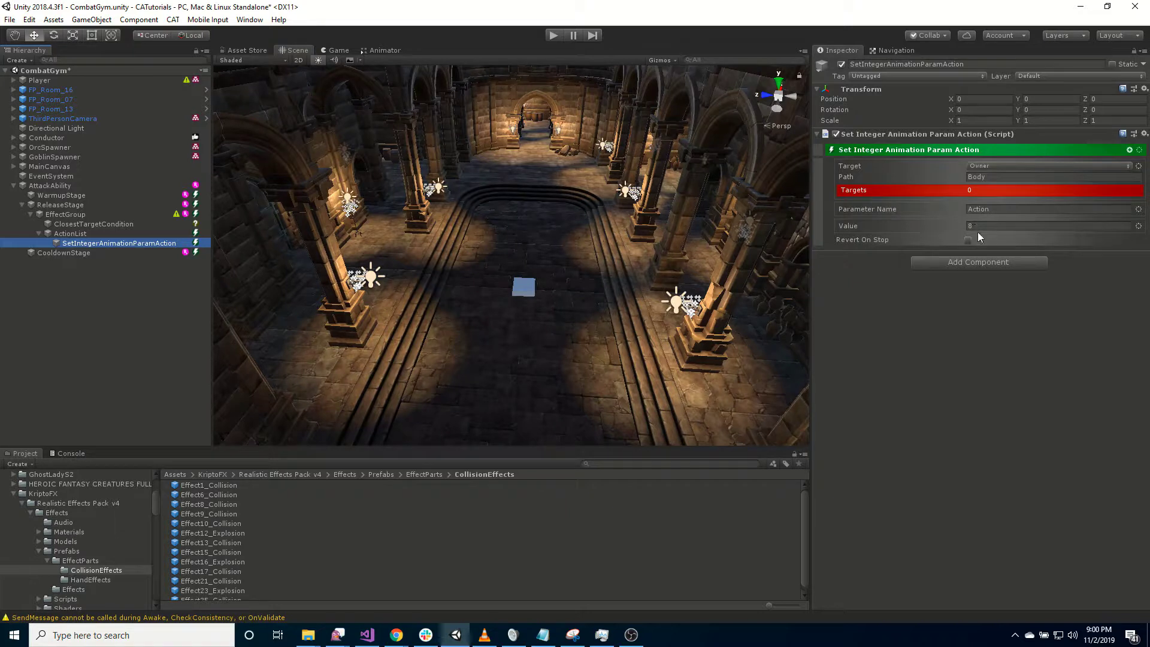
pyautogui.click(99, 234)
pyautogui.click(100, 244)
pyautogui.hotkey('ctrl', 'd')
pyautogui.hotkey('ctrl', 'd')
pyautogui.hotkey('ctrl', 'd')
pyautogui.hotkey('ctrl', 'd')
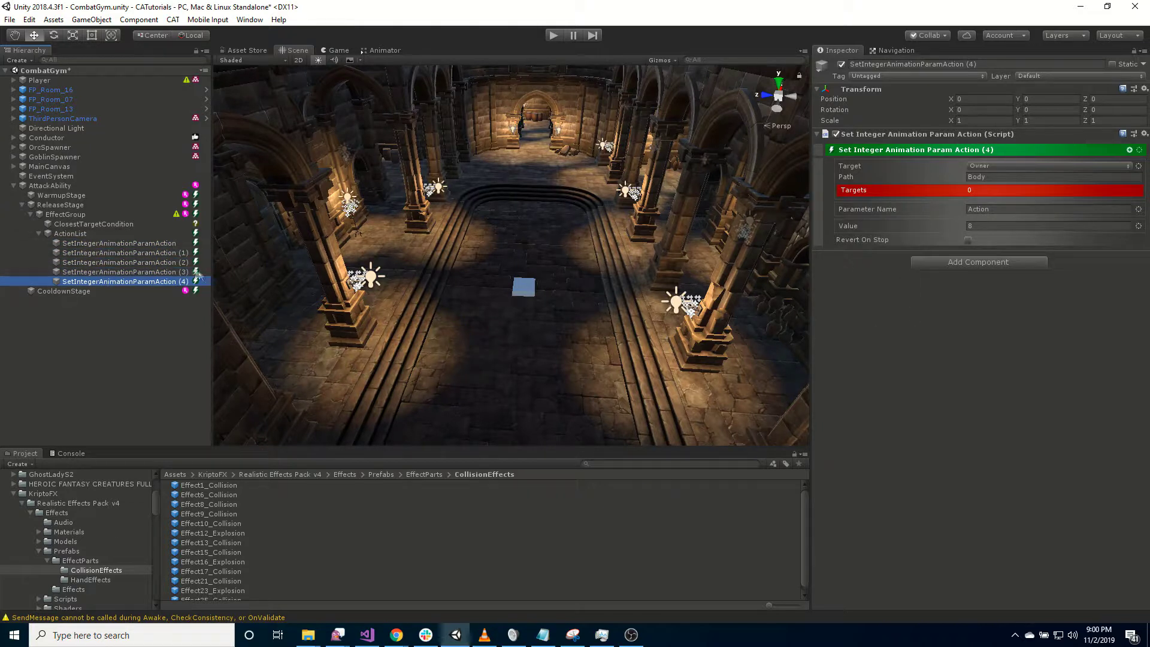
# - Edit the Value of SetIntegerAnimationParamAction (1) and set the Value of SetIntegerAnimationParamAction (2) to 10
pyautogui.click(150, 253)
pyautogui.click(915, 222)
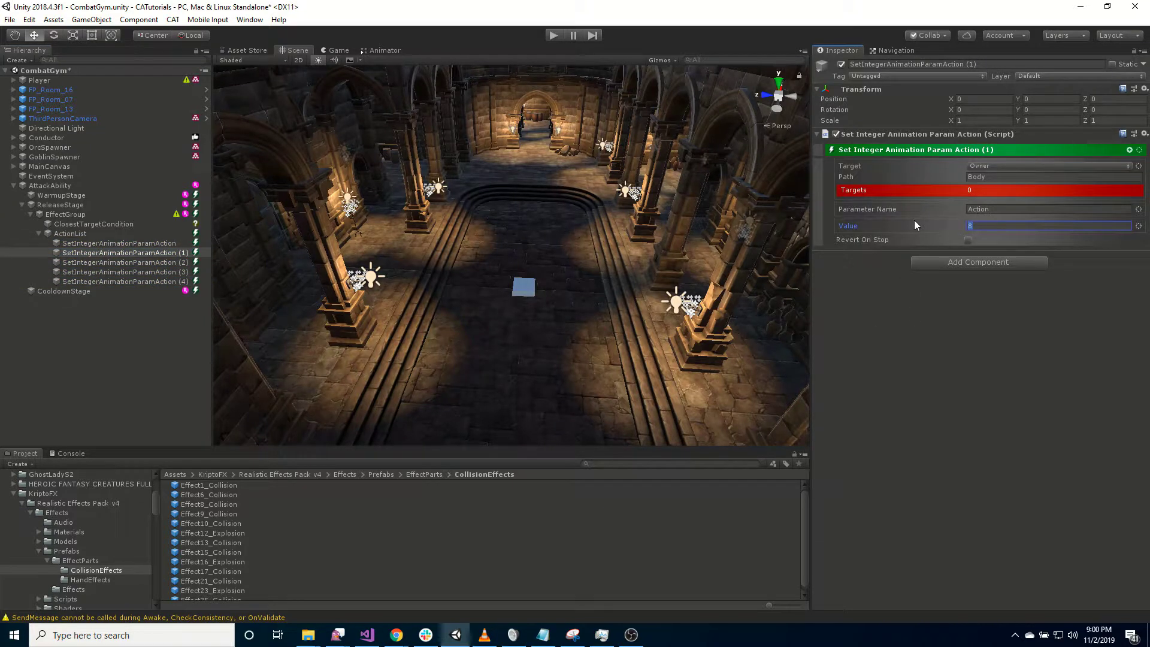
pyautogui.click(150, 262)
pyautogui.click(994, 230)
pyautogui.write('10')
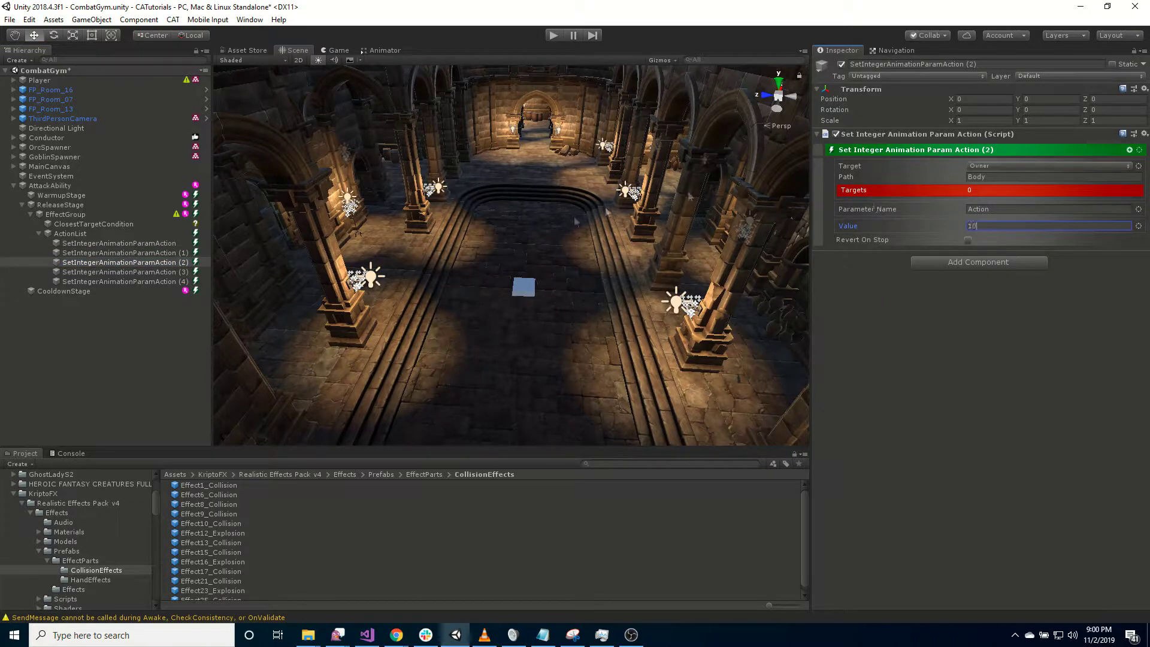
# - Set the Value of SetIntegerAnimationParamAction (3) to 11 and of SetIntegerAnimationParamAction (4) to 12
pyautogui.click(173, 272)
pyautogui.click(982, 226)
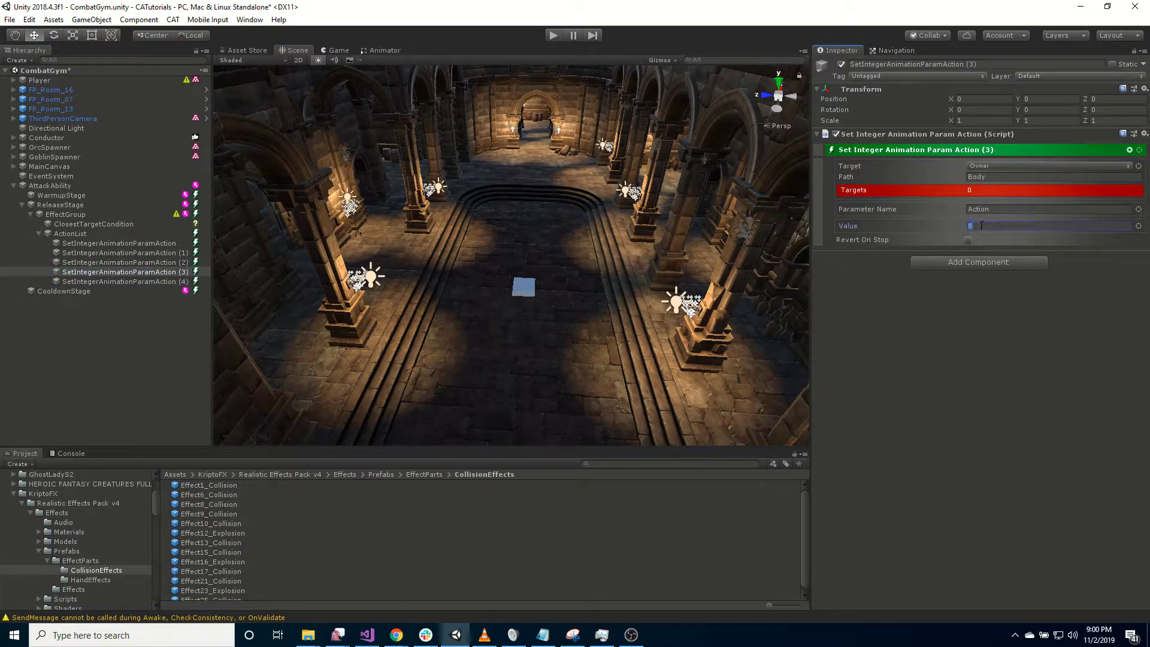
pyautogui.write('11')
pyautogui.click(124, 283)
pyautogui.click(929, 226)
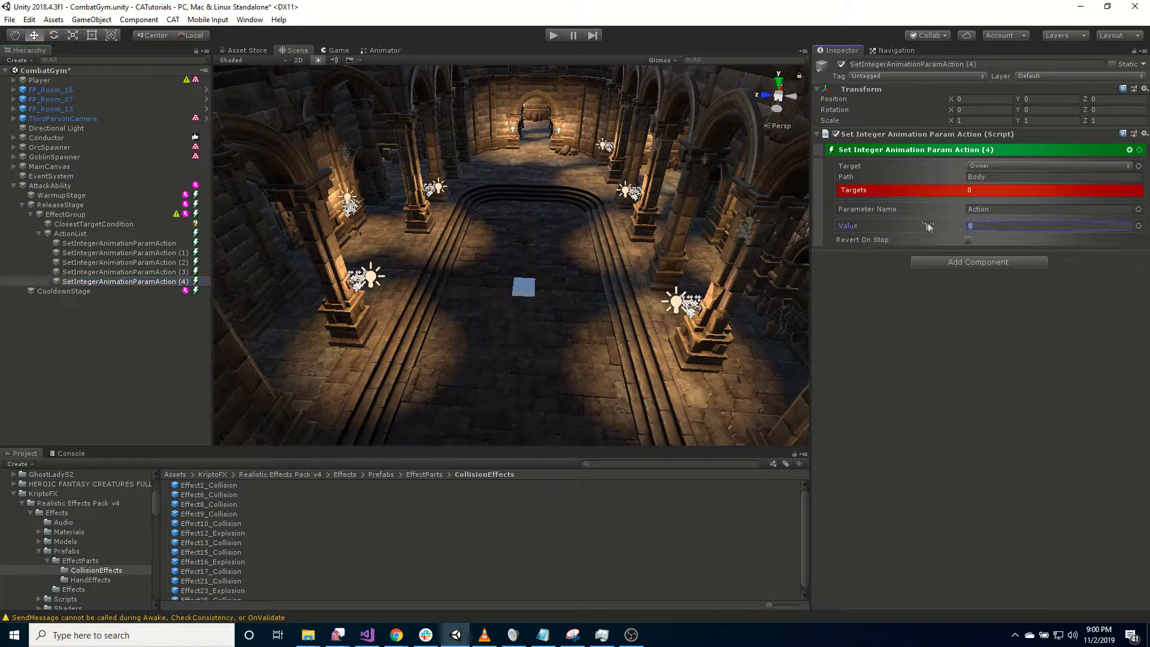
pyautogui.write('12')
# - Disable Requires Target on the Release Stage's Effect Group and review the actions in its Action List
pyautogui.click(87, 205)
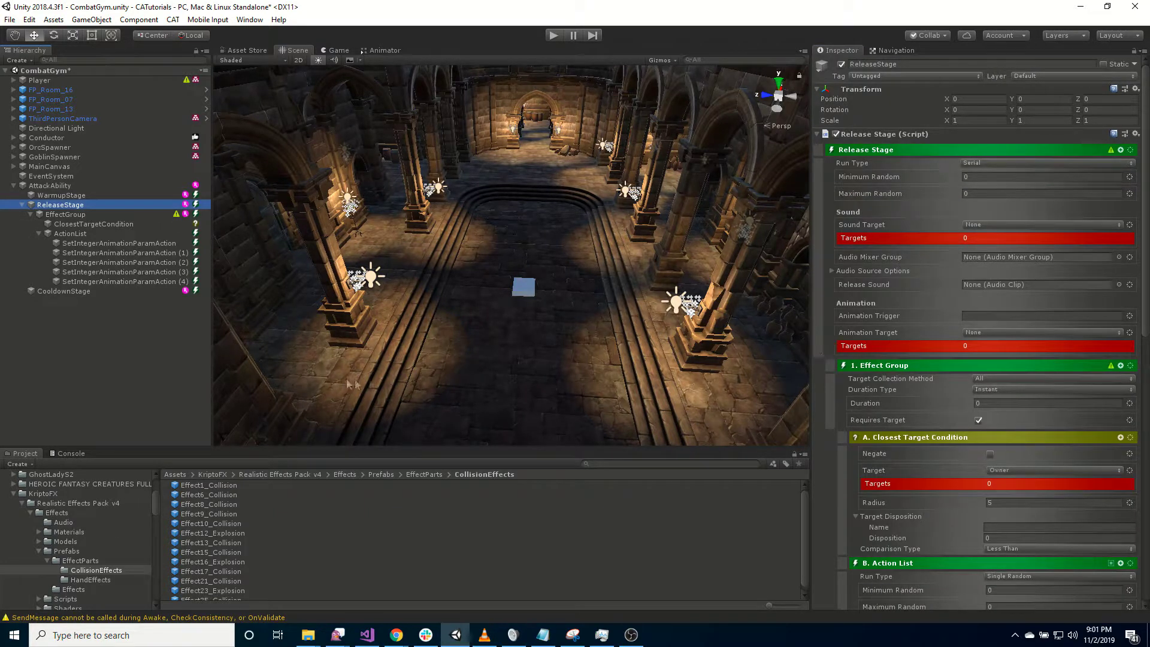
pyautogui.click(978, 420)
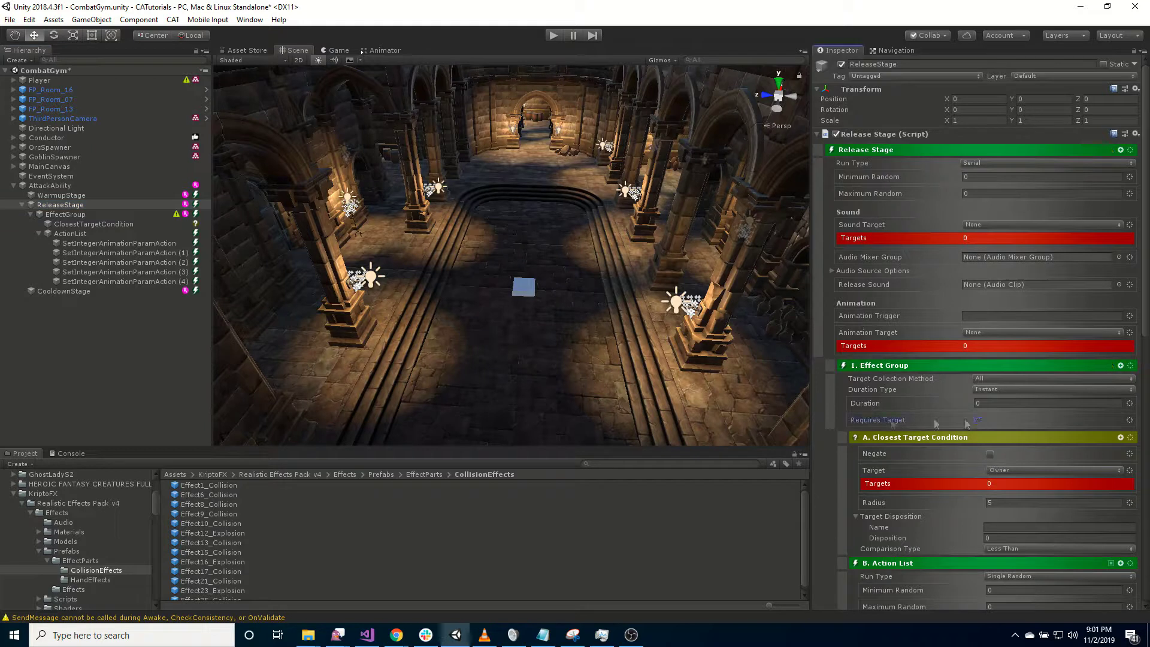
pyautogui.click(98, 236)
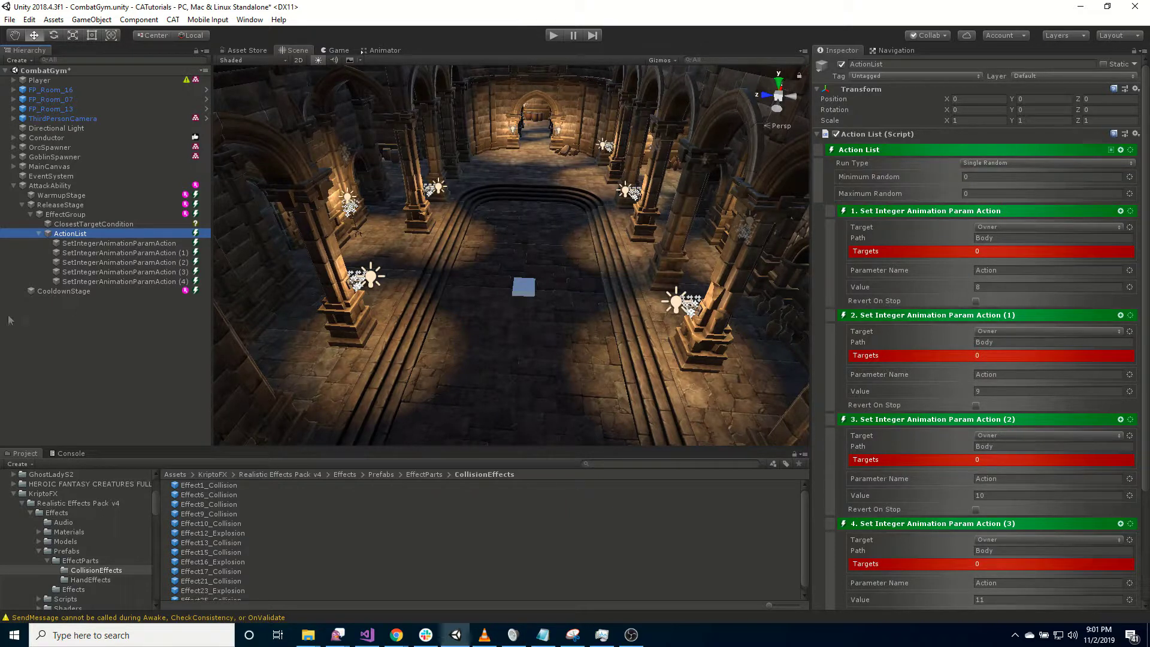
pyautogui.click(124, 282)
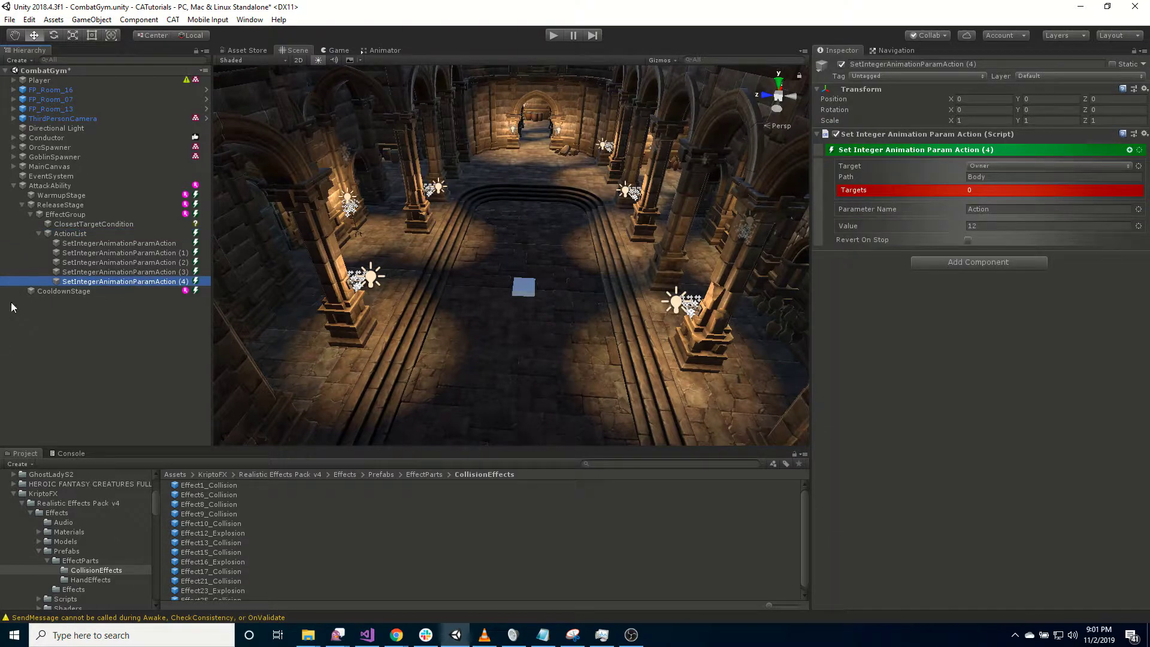
# - Copy the first Set Integer Animation Param action into the Effect Group outside the Action List and duplicate it there
pyautogui.click(103, 243)
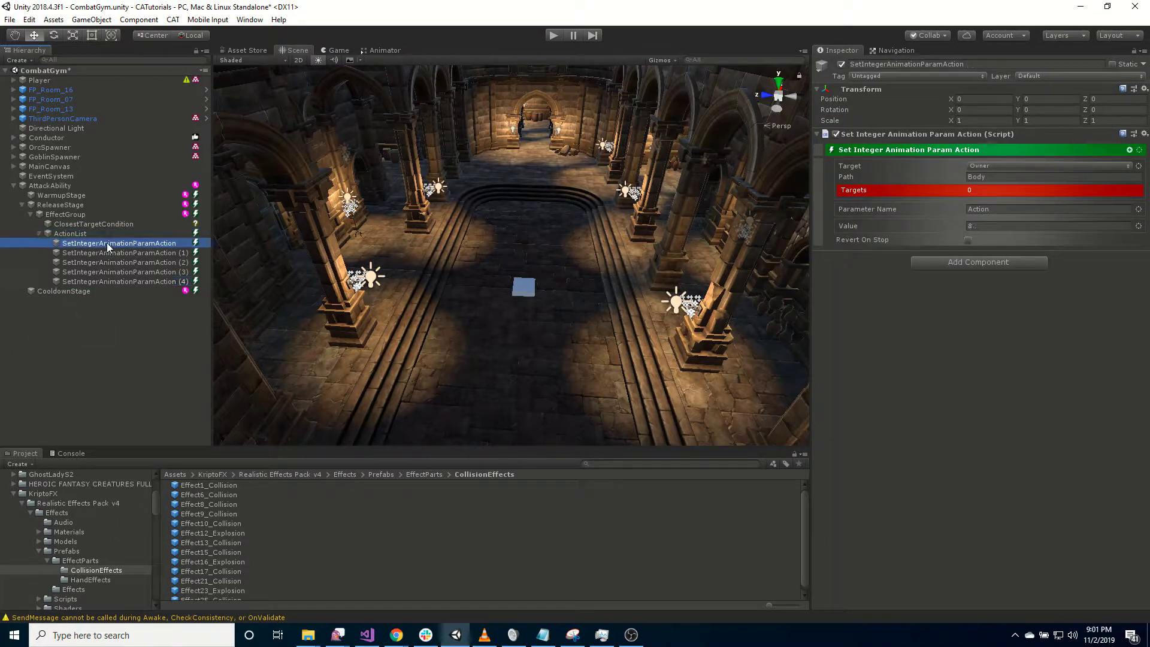
pyautogui.click(83, 225)
pyautogui.hotkey('ctrl', 'v')
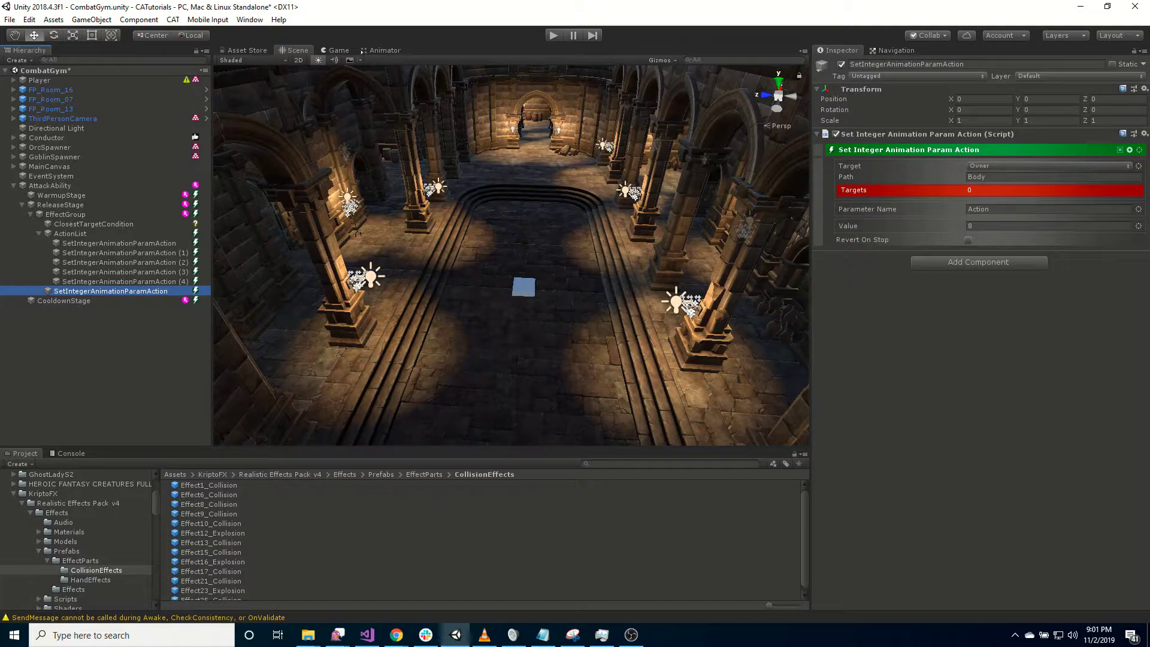
pyautogui.hotkey('ctrl', 'd')
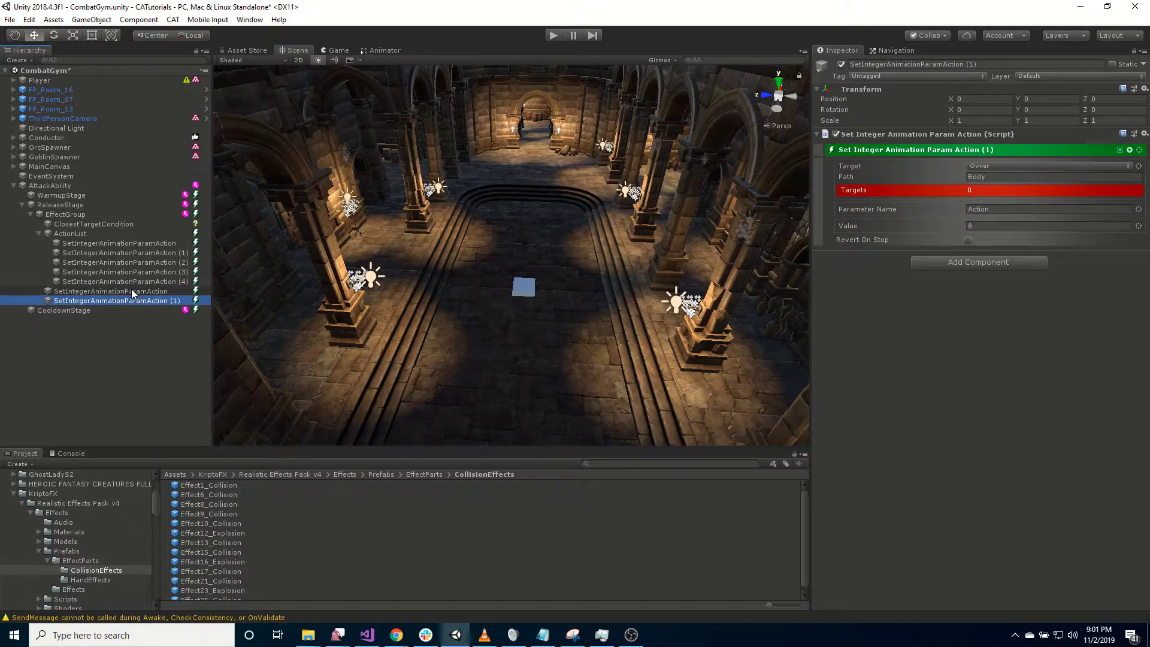
# - Set the Parameter Name of the first new action directly under the Effect Group to Weapon and its Value to 7
pyautogui.click(132, 292)
pyautogui.click(990, 209)
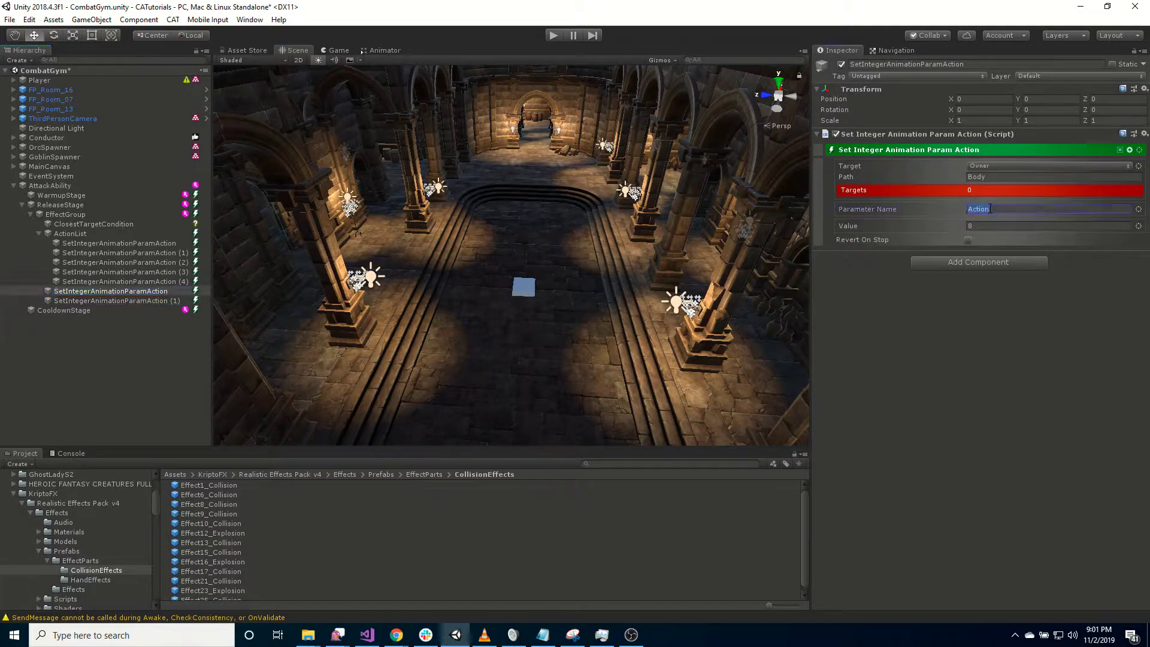
pyautogui.write('Weapon')
pyautogui.press('Tab')
pyautogui.write('7')
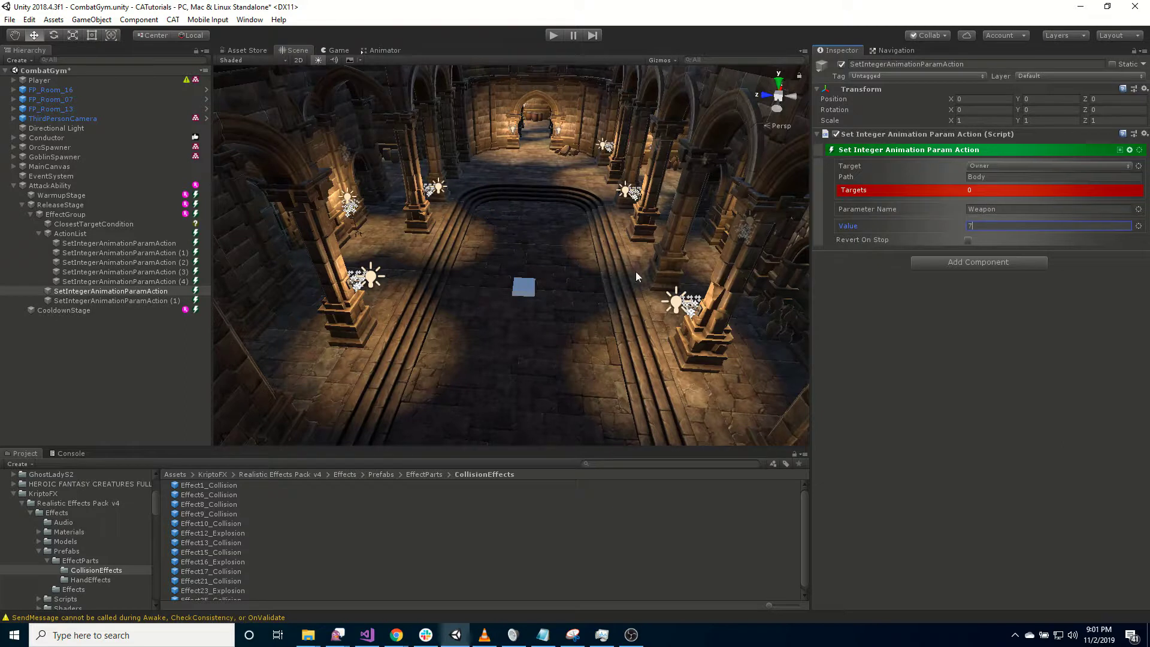
# - Set the Parameter Name of the duplicate directly under the Effect Group to AttackSide and its Value to 2
pyautogui.click(157, 301)
pyautogui.click(985, 208)
pyautogui.write('AttackSide')
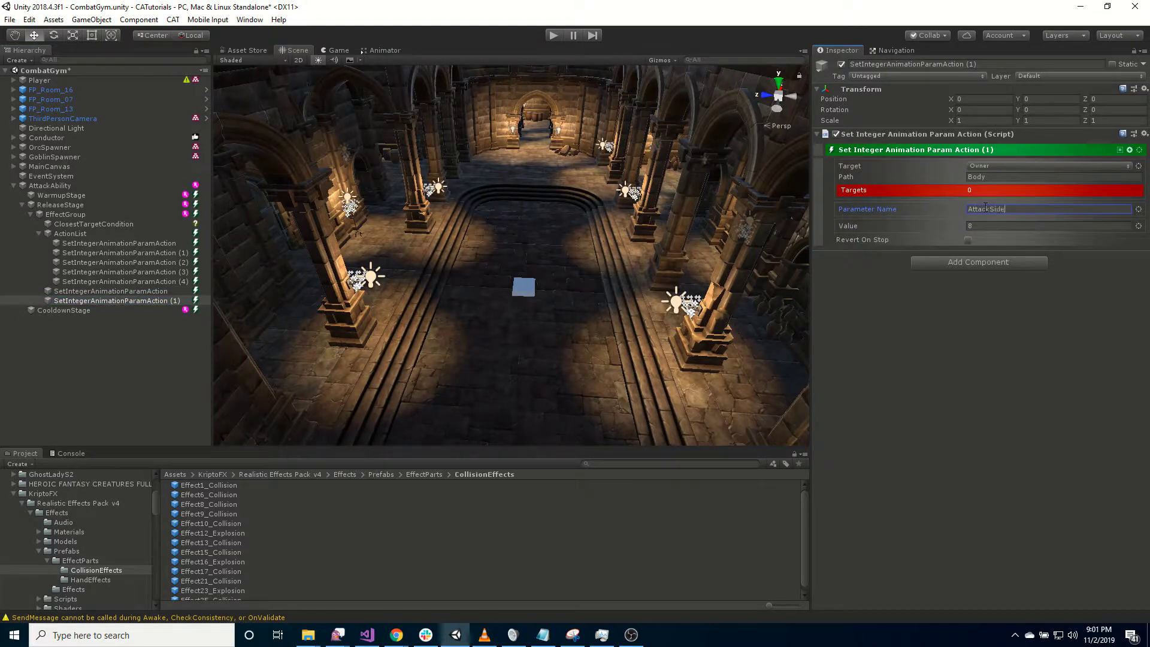
pyautogui.write('.')
pyautogui.click(1003, 225)
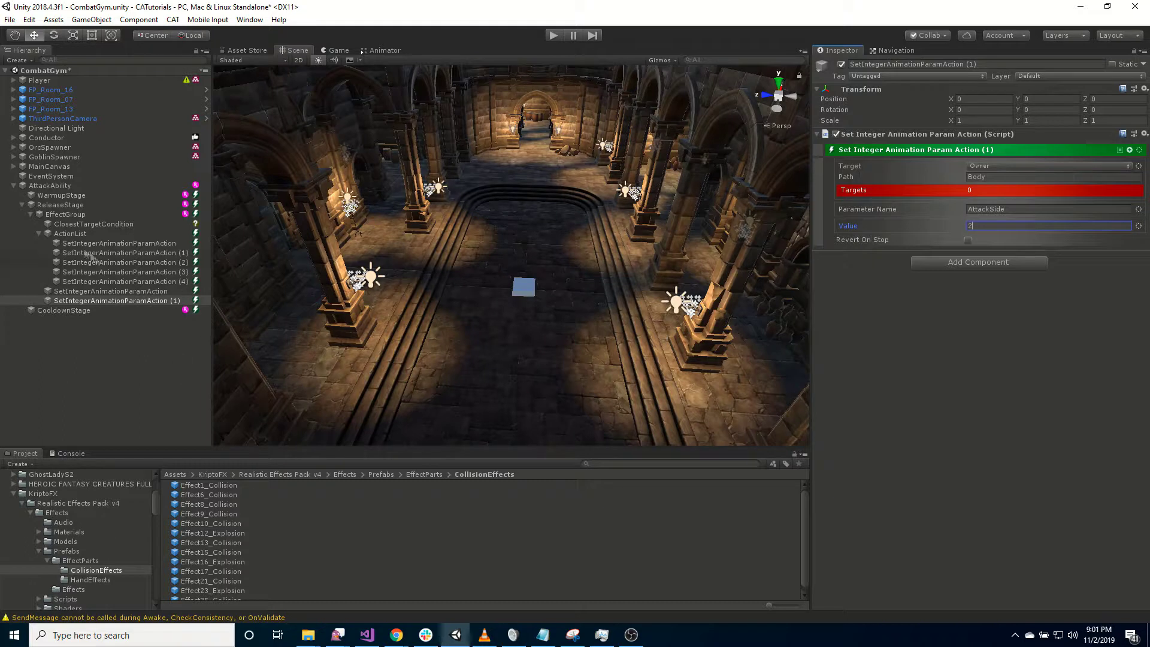
# - Add a Set Trigger Animation Param action to the Effect Group
pyautogui.click(66, 215)
pyautogui.click(1121, 150)
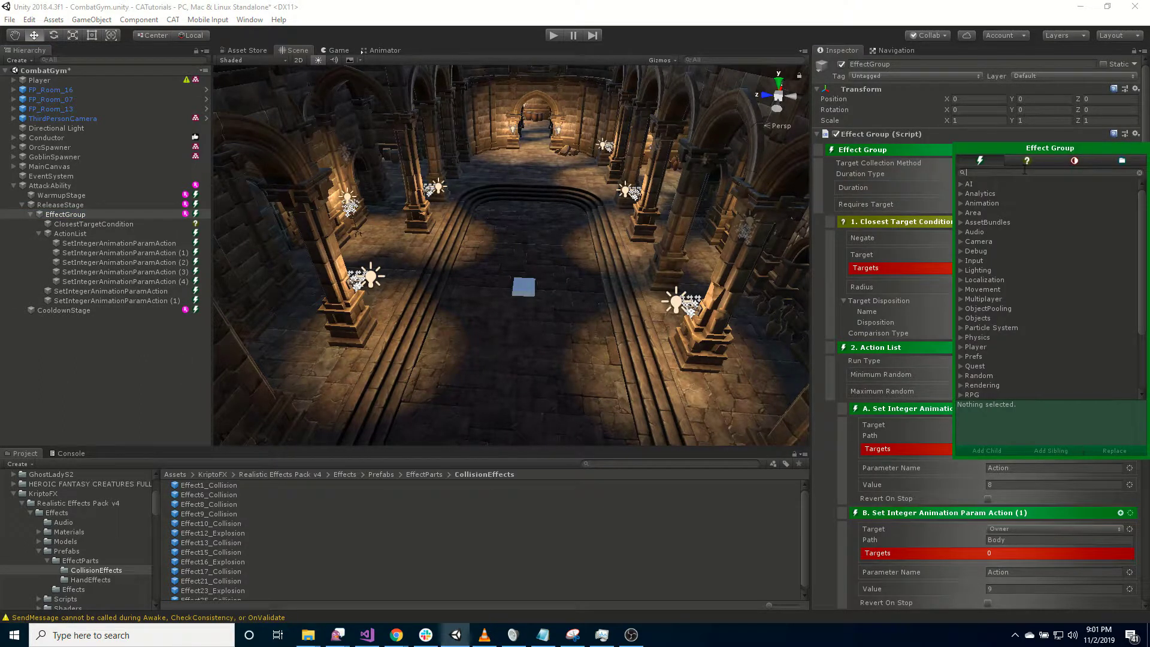
pyautogui.write('trigg')
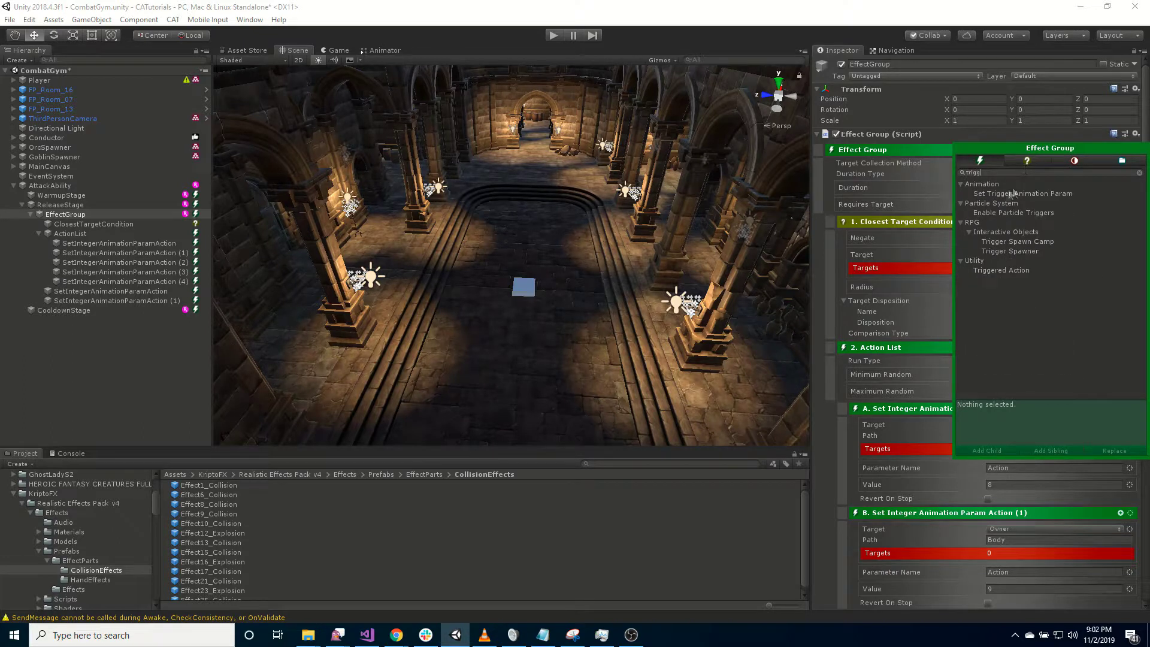
pyautogui.click(1029, 193)
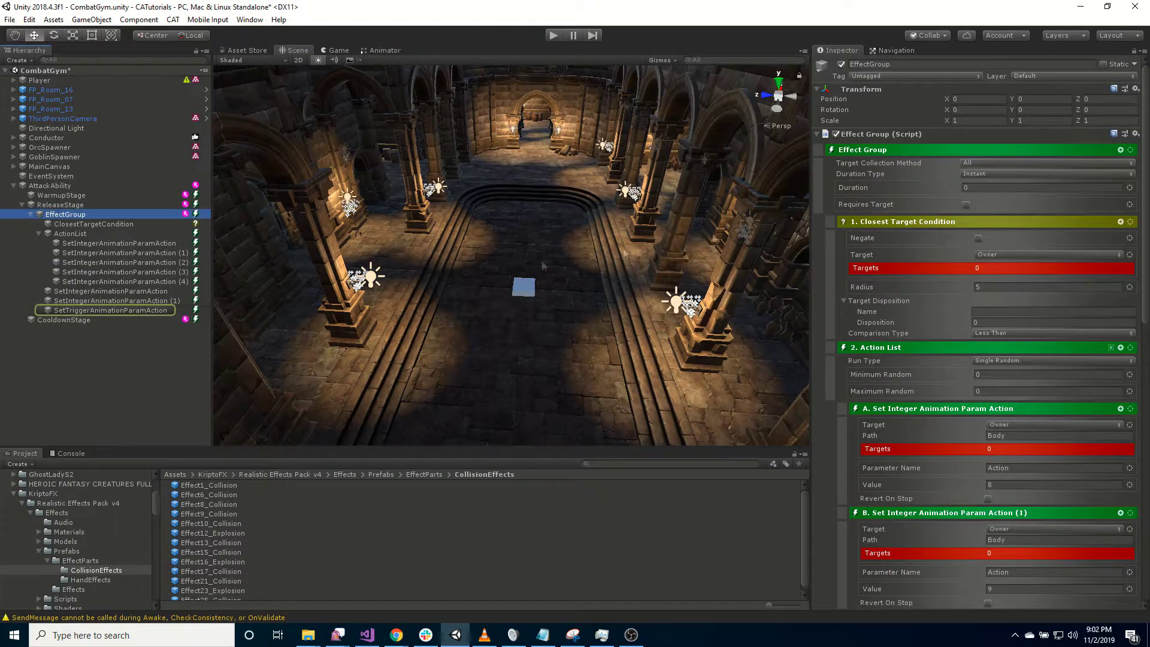
# - Give the Set Trigger Animation Param action's Owner target the path Body and enter the attack trigger's Parameter Name
pyautogui.click(142, 311)
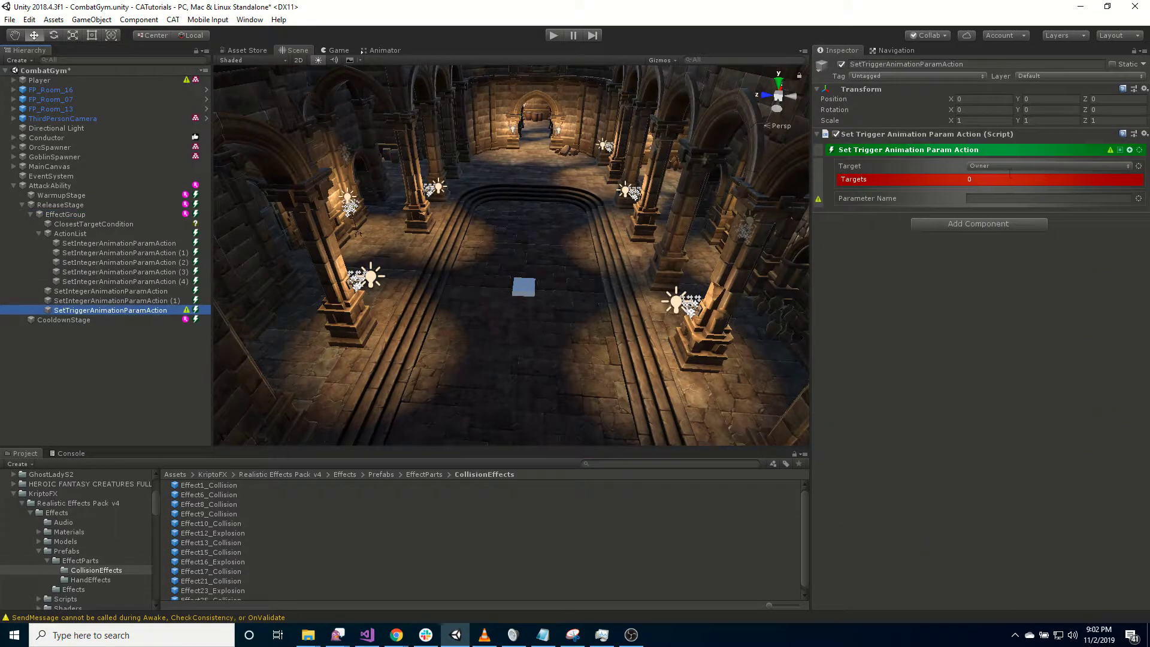
pyautogui.click(1130, 172)
pyautogui.moveTo(1090, 297)
pyautogui.click(1017, 302)
pyautogui.click(991, 176)
pyautogui.write('Body')
pyautogui.click(993, 209)
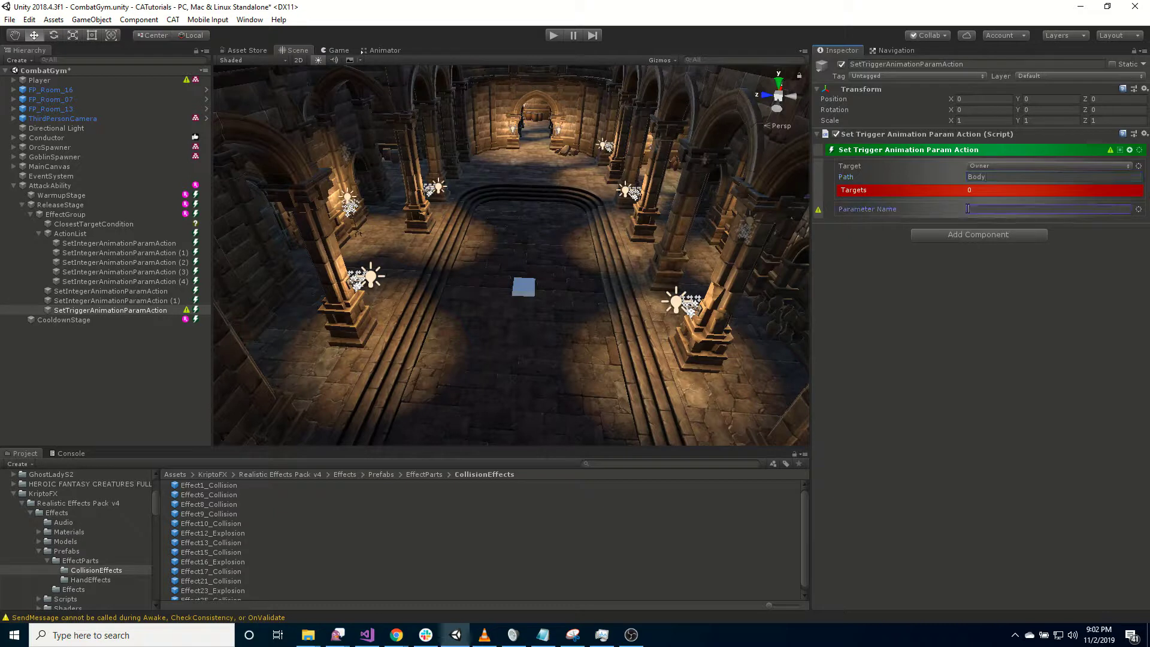
pyautogui.write('AttackTrigg')
pyautogui.press('Left')
pyautogui.press('Left')
pyautogui.press('Left')
pyautogui.press('BackSpace')
# - Add a Damage Action to the Effect Group after the animation actions
pyautogui.click(74, 215)
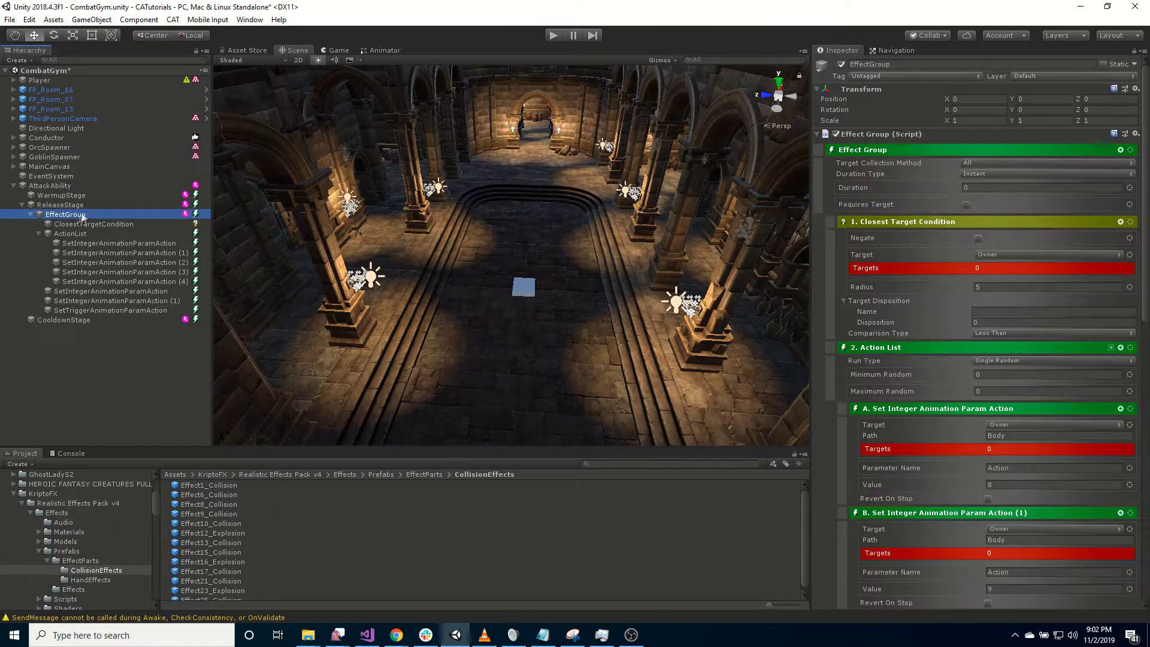
pyautogui.click(1120, 150)
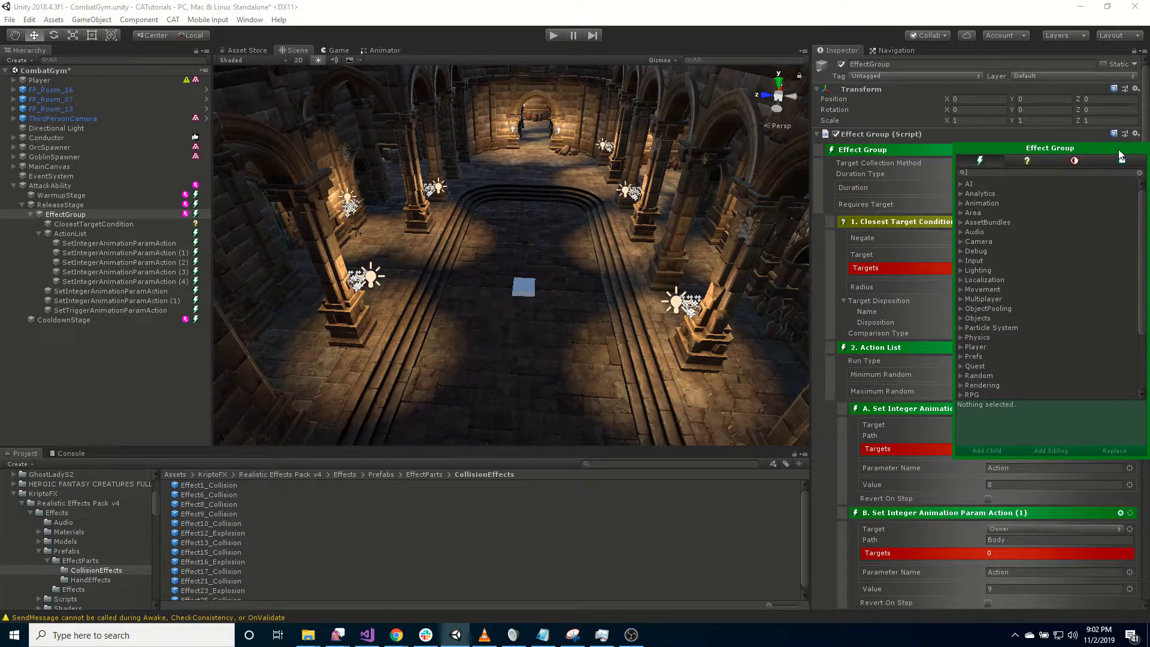
pyautogui.write('dama')
pyautogui.doubleClick(1033, 204)
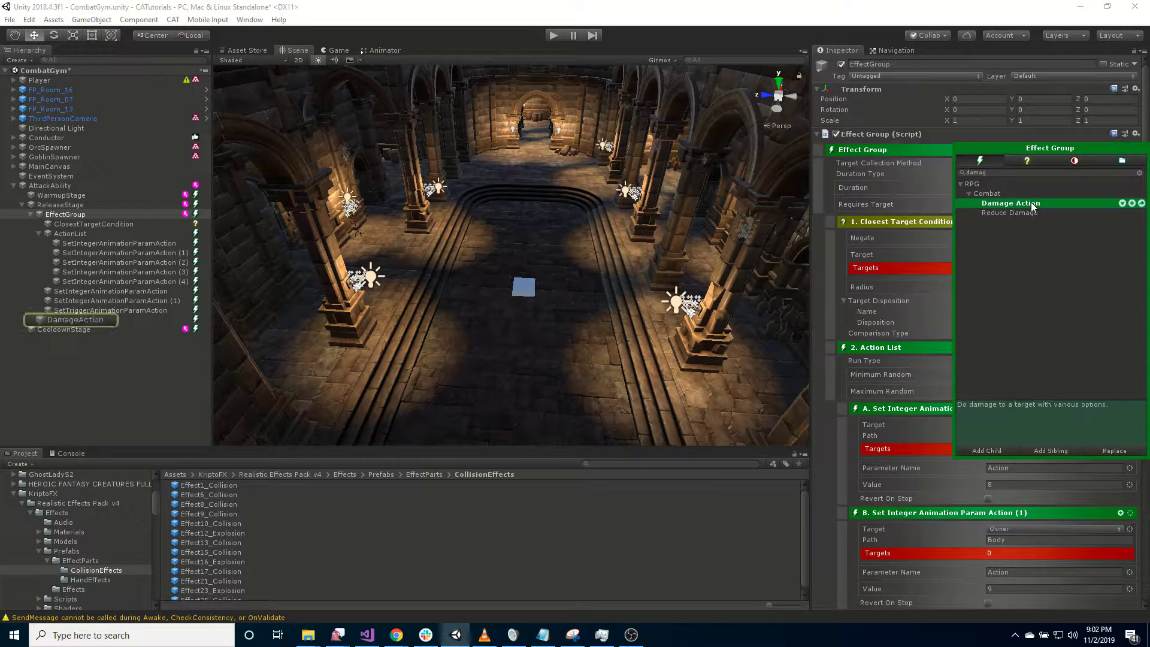
pyautogui.click(102, 320)
pyautogui.click(81, 232)
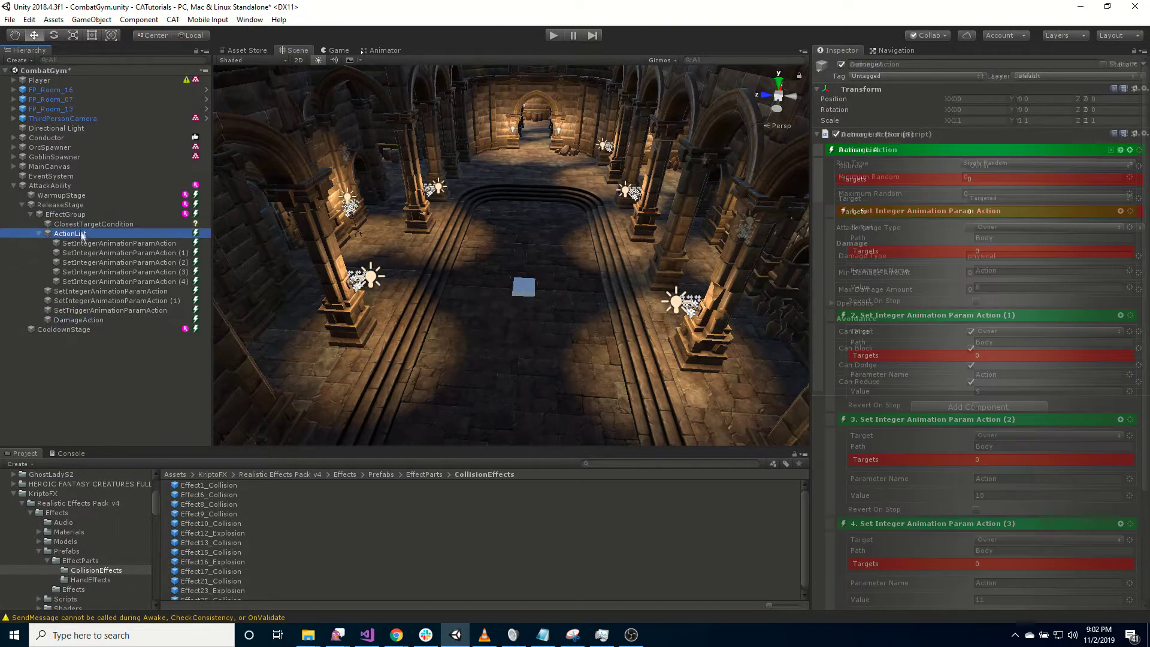
pyautogui.keyDown('shift'); pyautogui.click(98, 312); pyautogui.keyUp('shift')
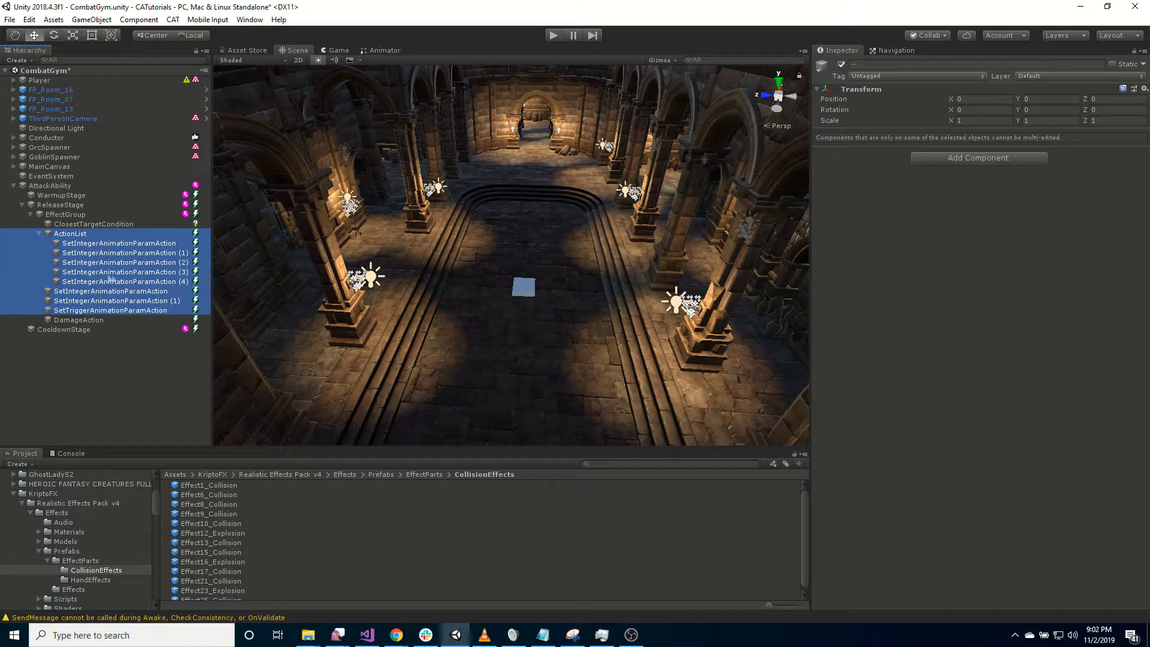
# - Configure the Damage Action with Attack Range Type Melee, Min Damage Amount 5, Max Damage Amount 25 and Can Miss disabled
pyautogui.click(95, 320)
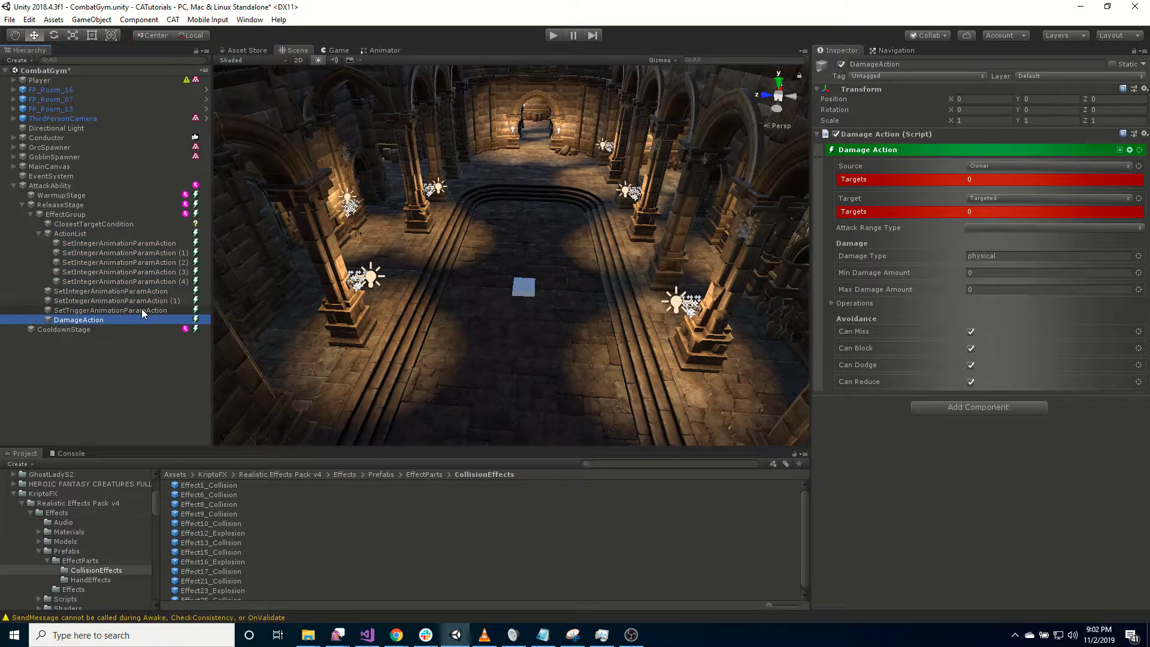
pyautogui.click(996, 232)
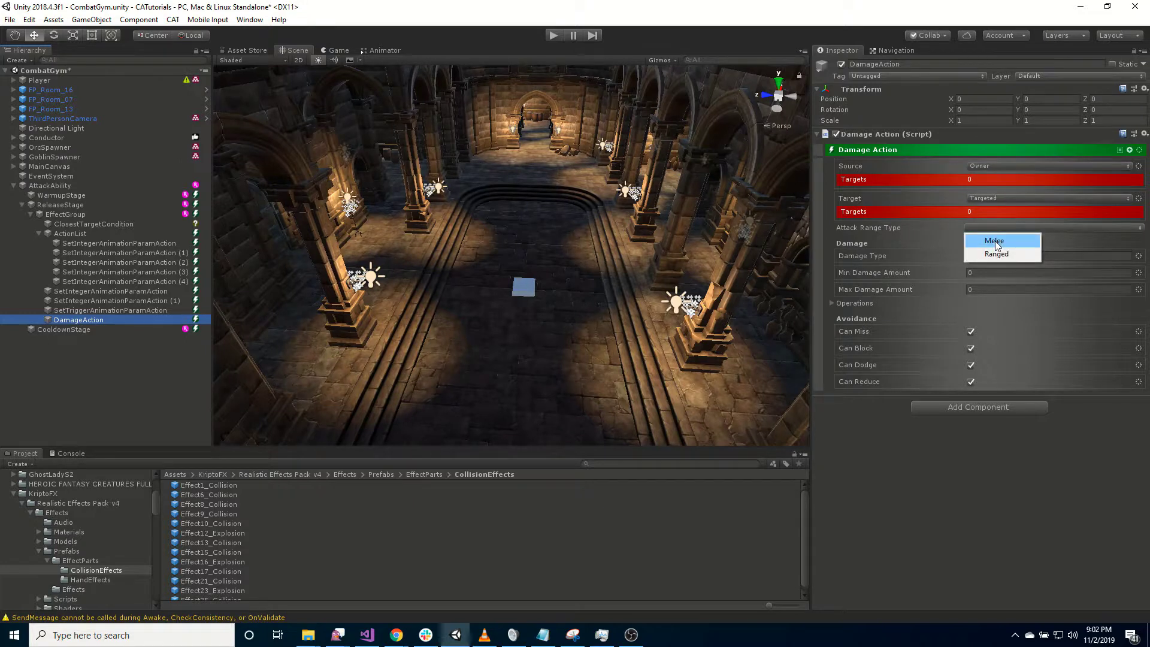
pyautogui.click(997, 243)
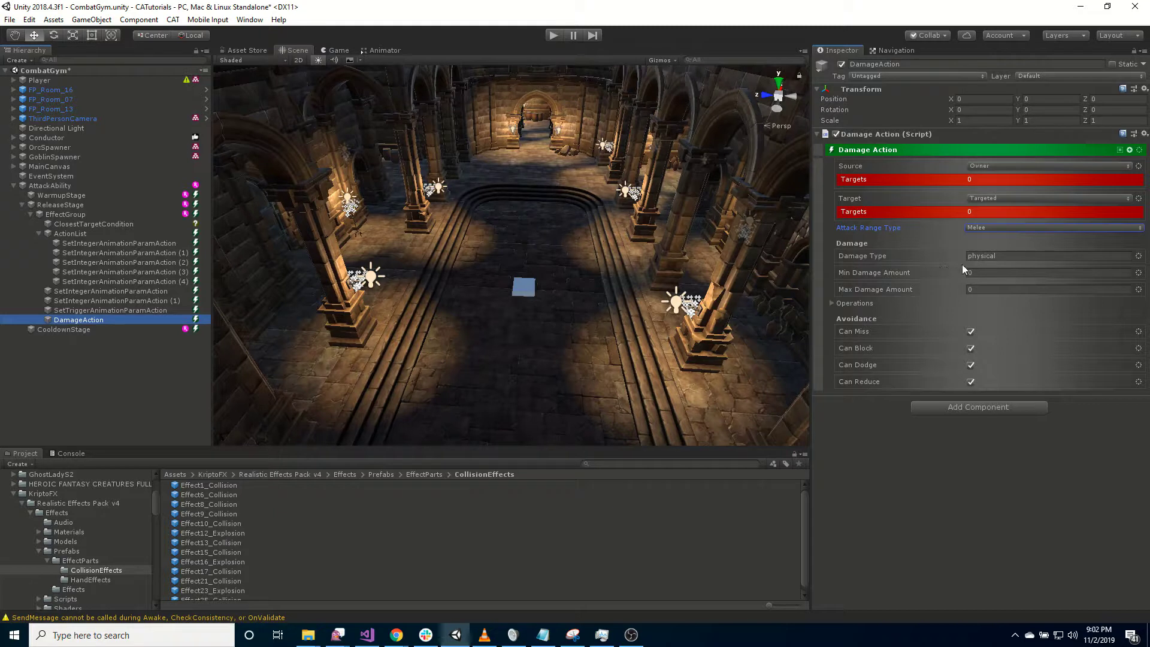
pyautogui.click(999, 273)
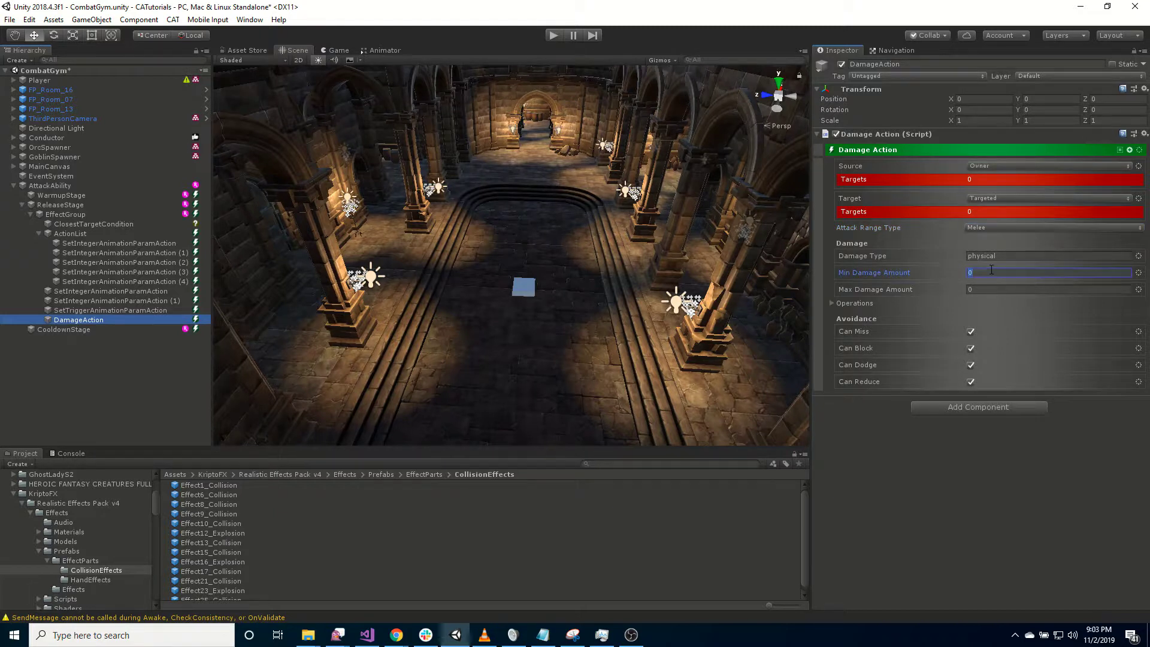
pyautogui.press('Tab')
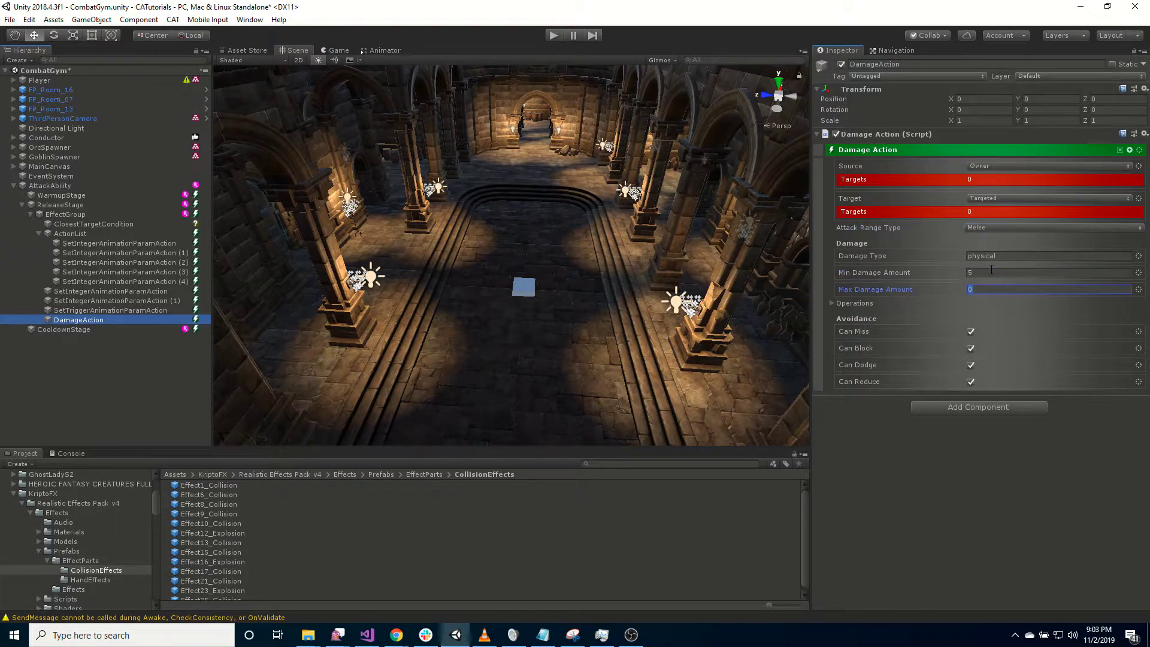
pyautogui.write('25')
pyautogui.click(971, 332)
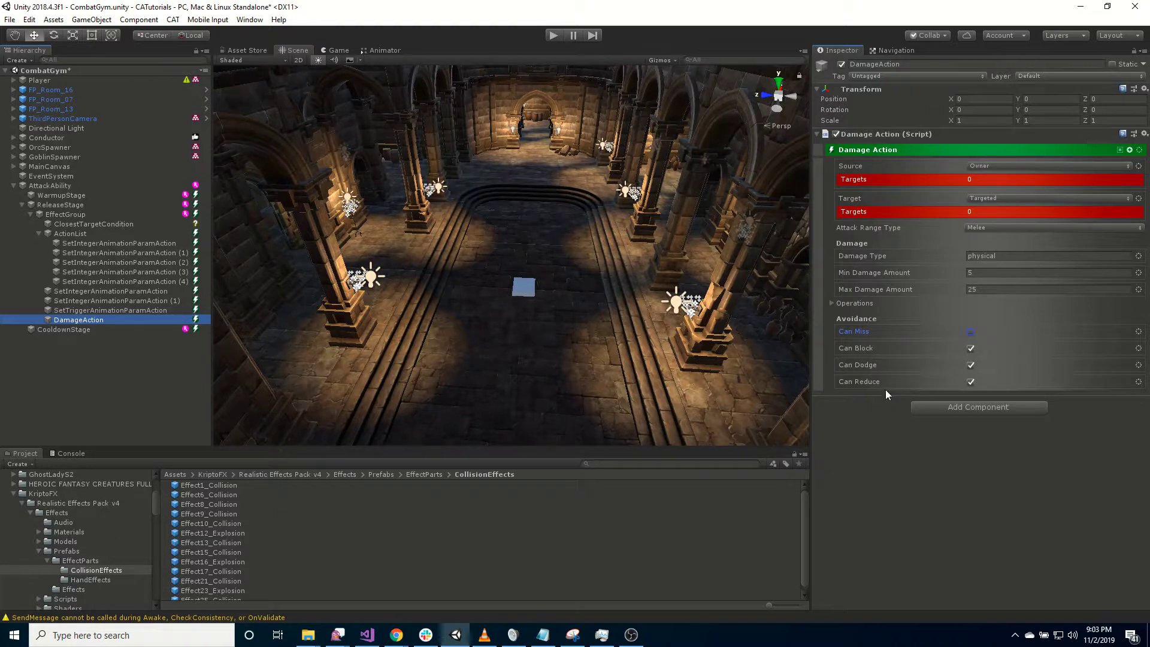
# - Add a Play Audio Clip action to the Effect Group
pyautogui.click(89, 215)
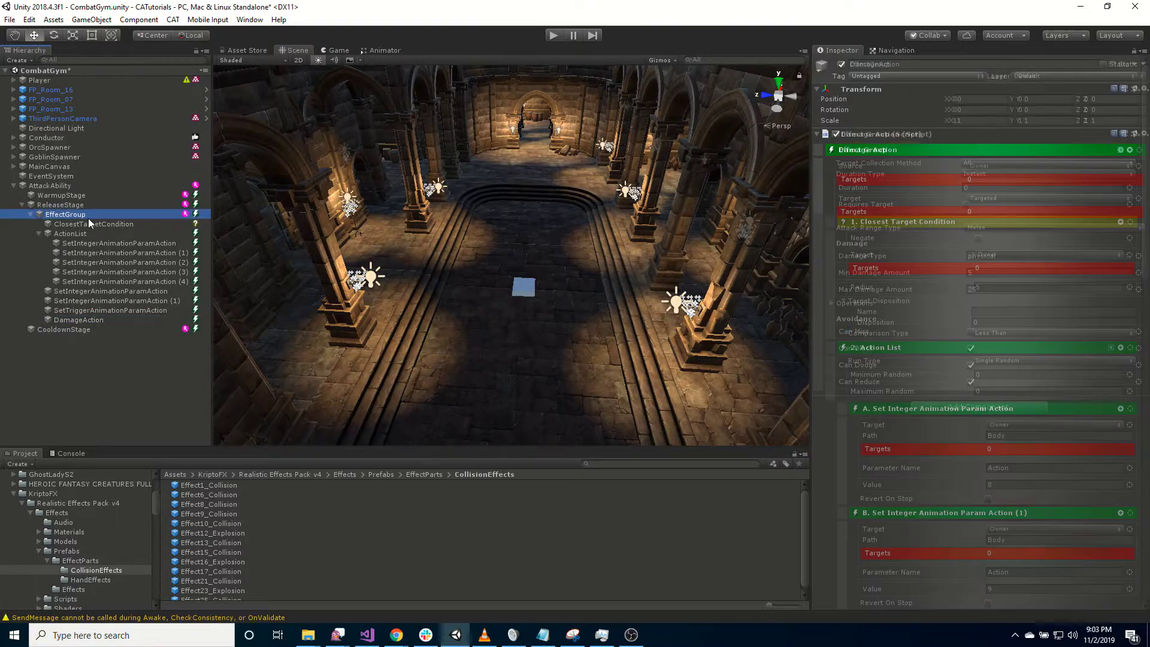
pyautogui.click(1121, 149)
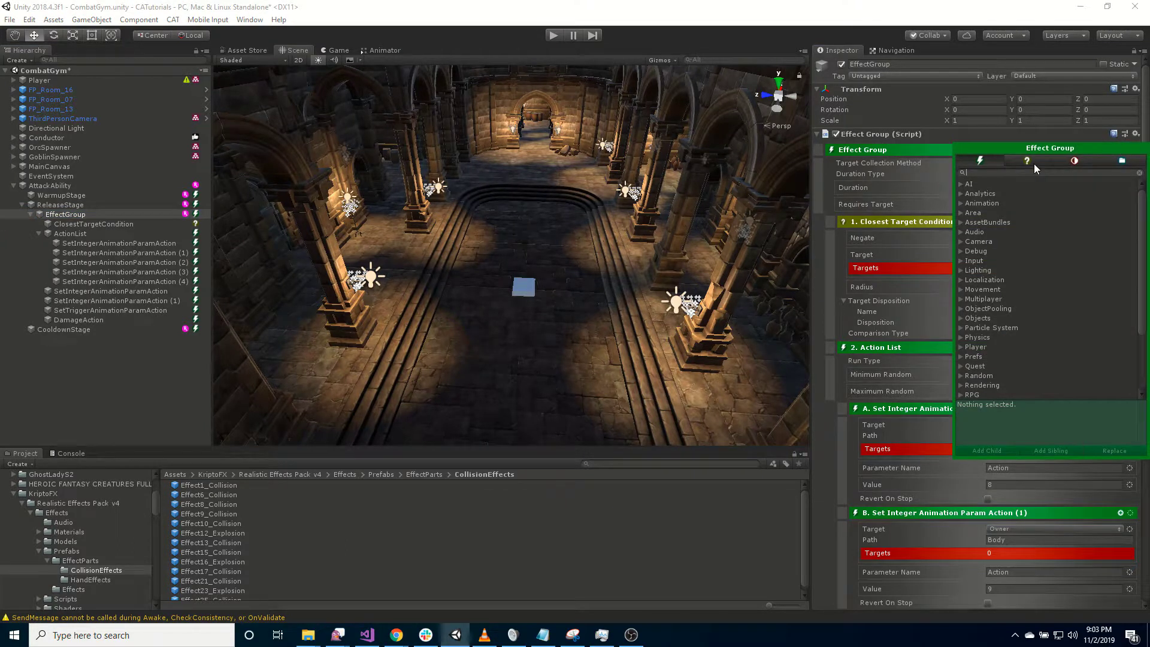
pyautogui.write('aud')
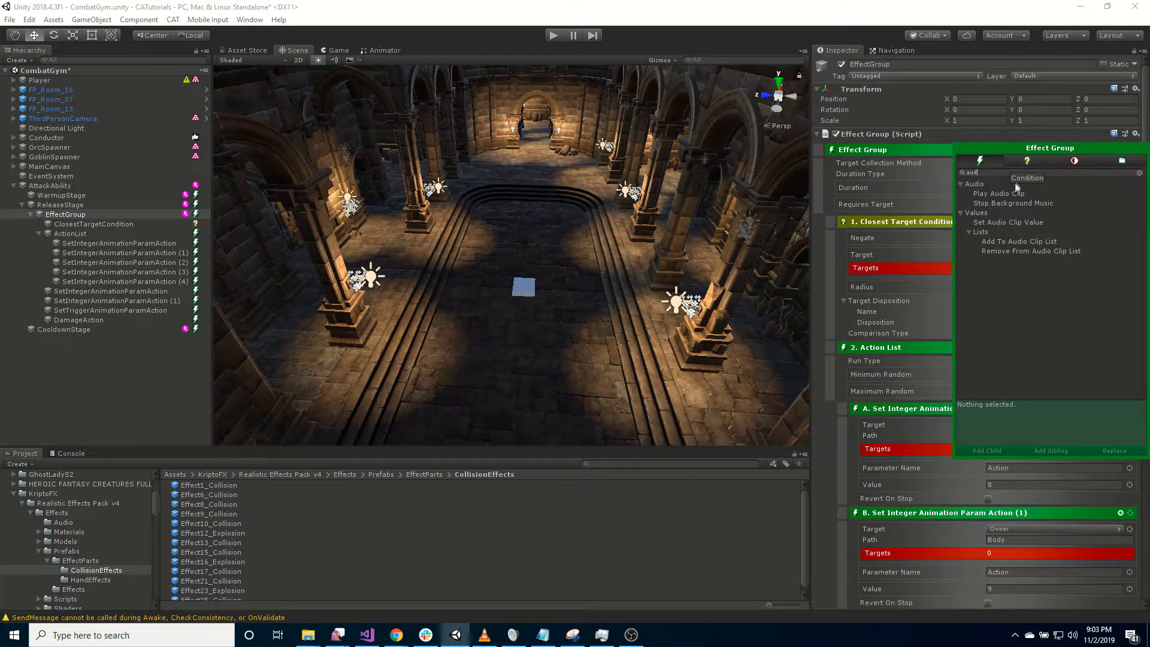
pyautogui.doubleClick(1012, 194)
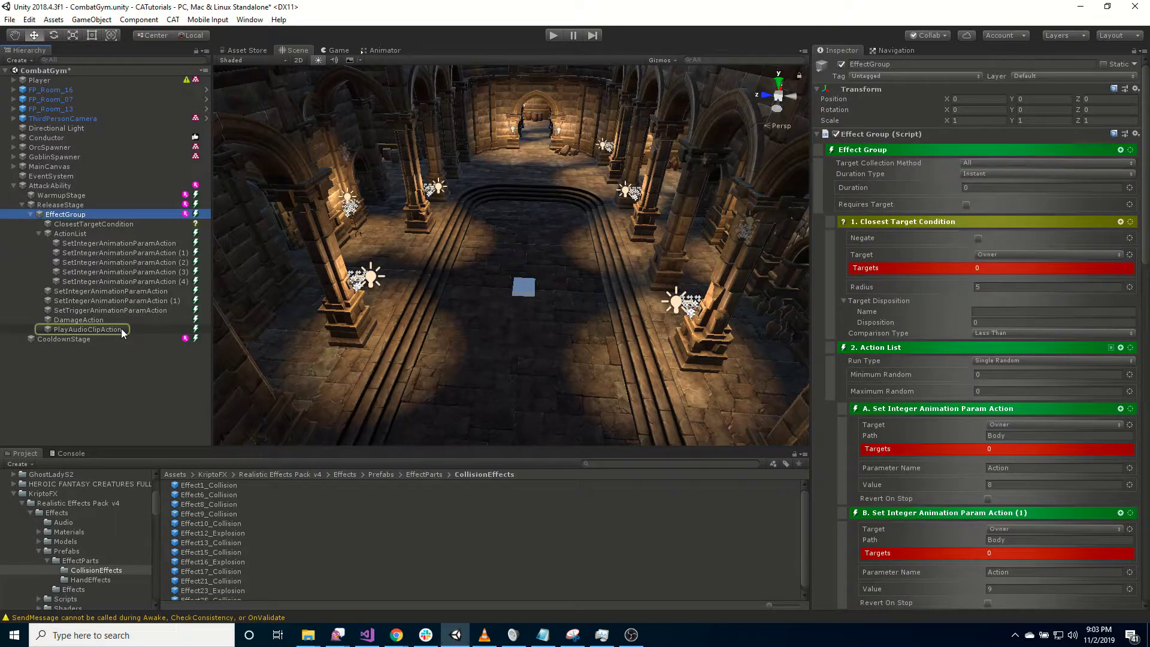
# - Find the whoosh_short sounds in the project assets and assign WHOOSH_Short_02_mono as the Play Audio Clip action's Audio Clip
pyautogui.click(122, 332)
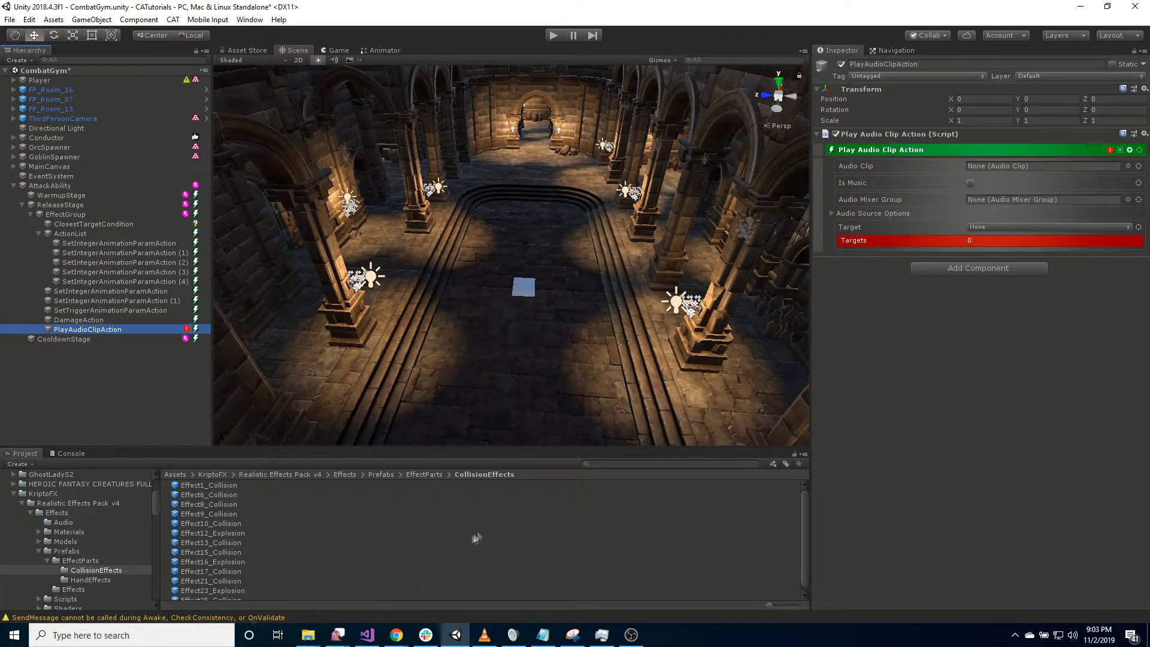
pyautogui.click(617, 463)
pyautogui.write('whoosh')
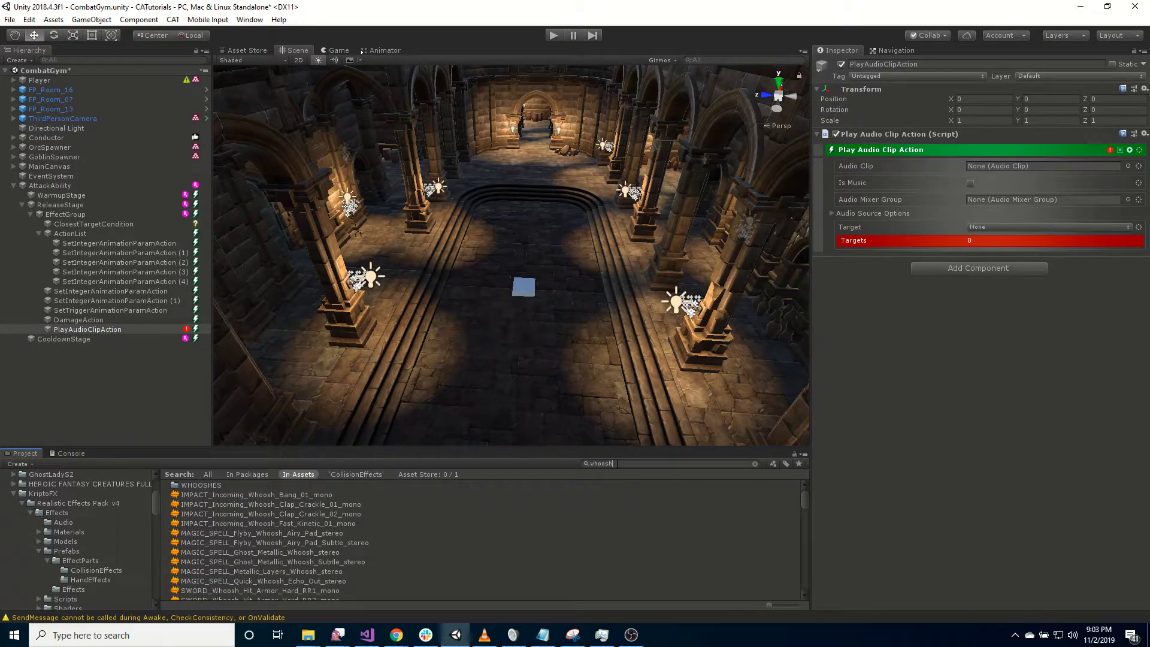
pyautogui.write('_short')
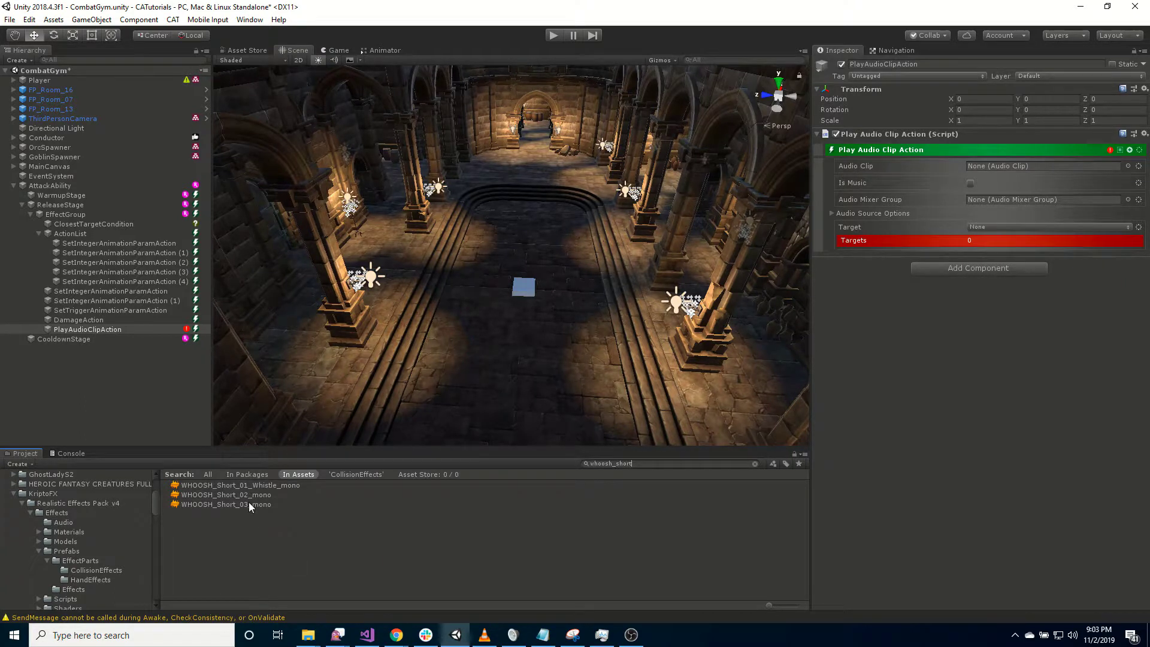
pyautogui.moveTo(249, 502); pyautogui.dragTo(996, 167)
# - Set the Play Audio Clip action's Audio Mixer Group to FX of Main Mix and its Target to Owner
pyautogui.click(1129, 200)
pyautogui.click(230, 441)
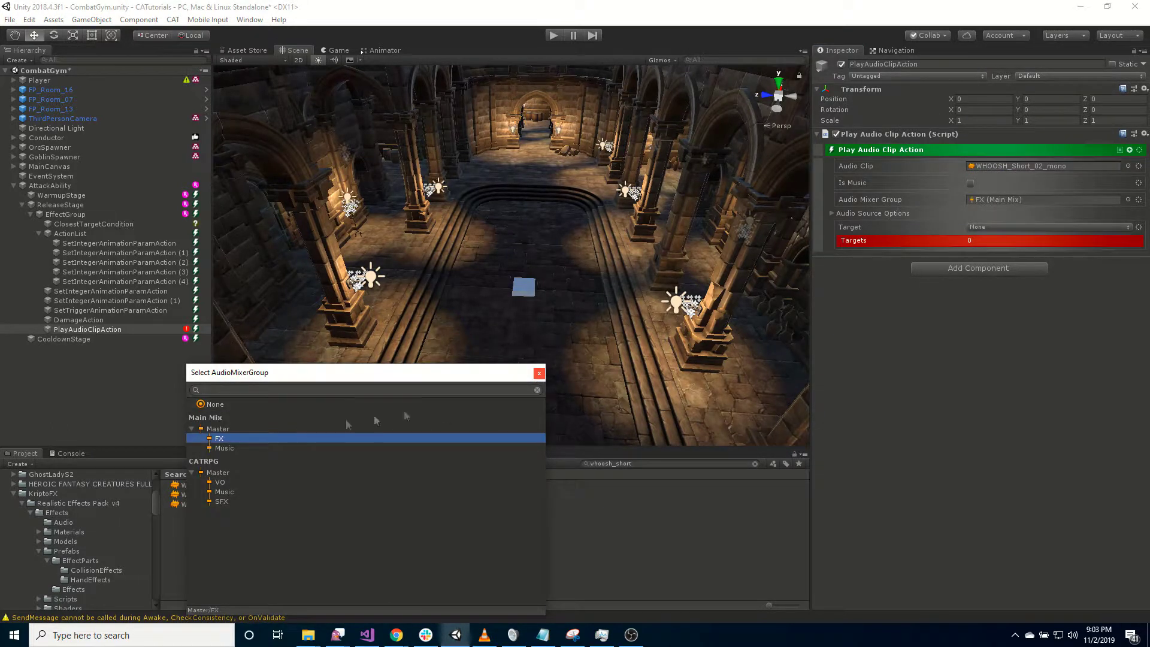
pyautogui.click(539, 373)
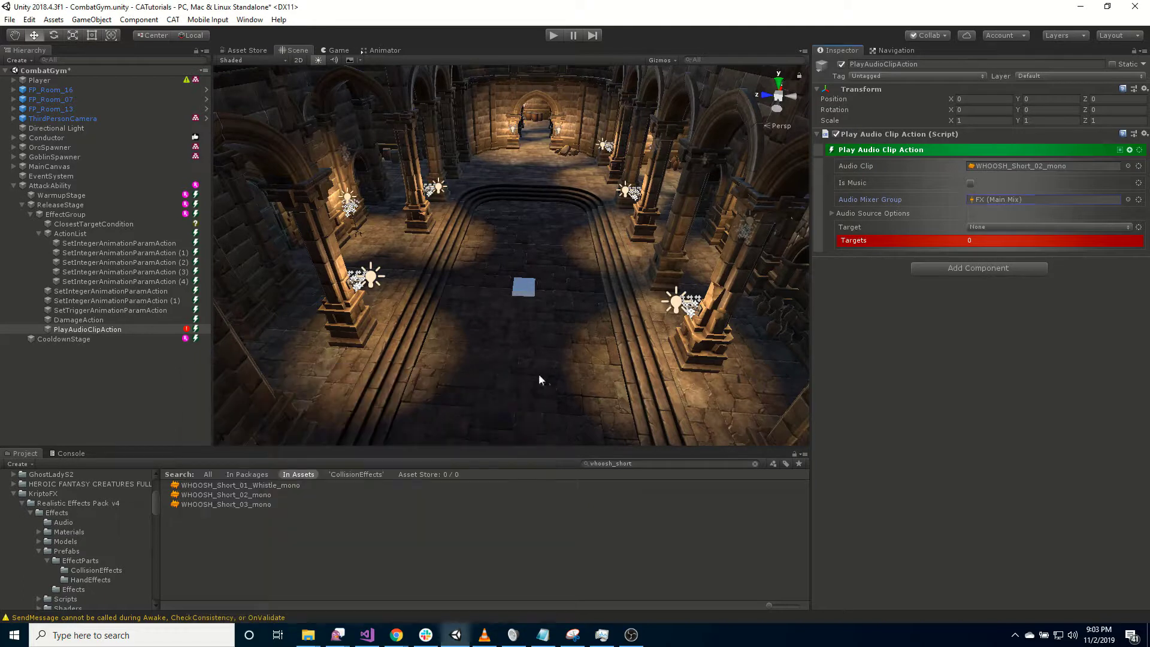
pyautogui.click(970, 228)
pyautogui.click(1013, 266)
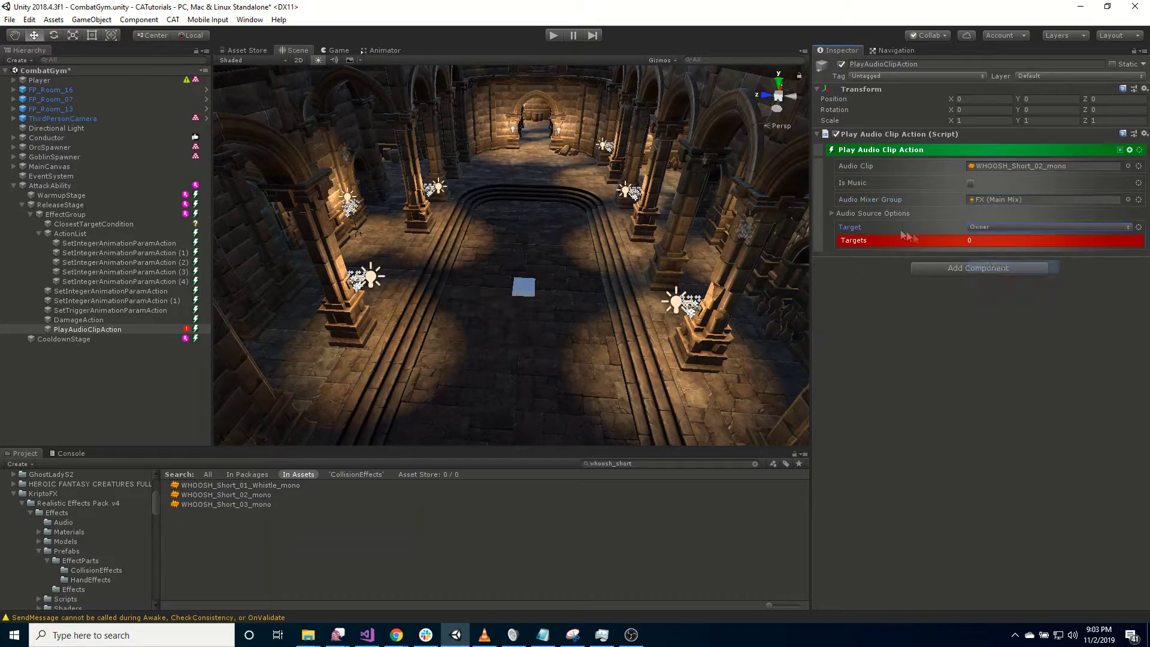
# - In the Play Audio Clip action's Audio Source Options, set Spatial Blend to 1 and Max Distance to 2
pyautogui.click(832, 213)
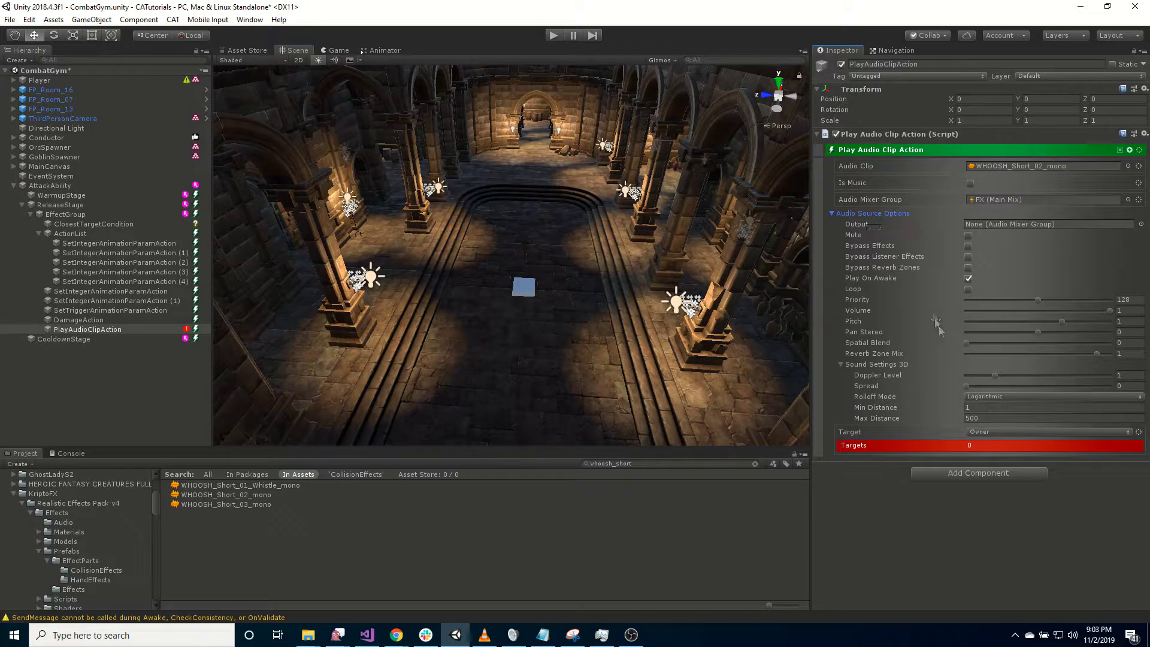
pyautogui.moveTo(969, 343); pyautogui.dragTo(1106, 351)
pyautogui.click(973, 418)
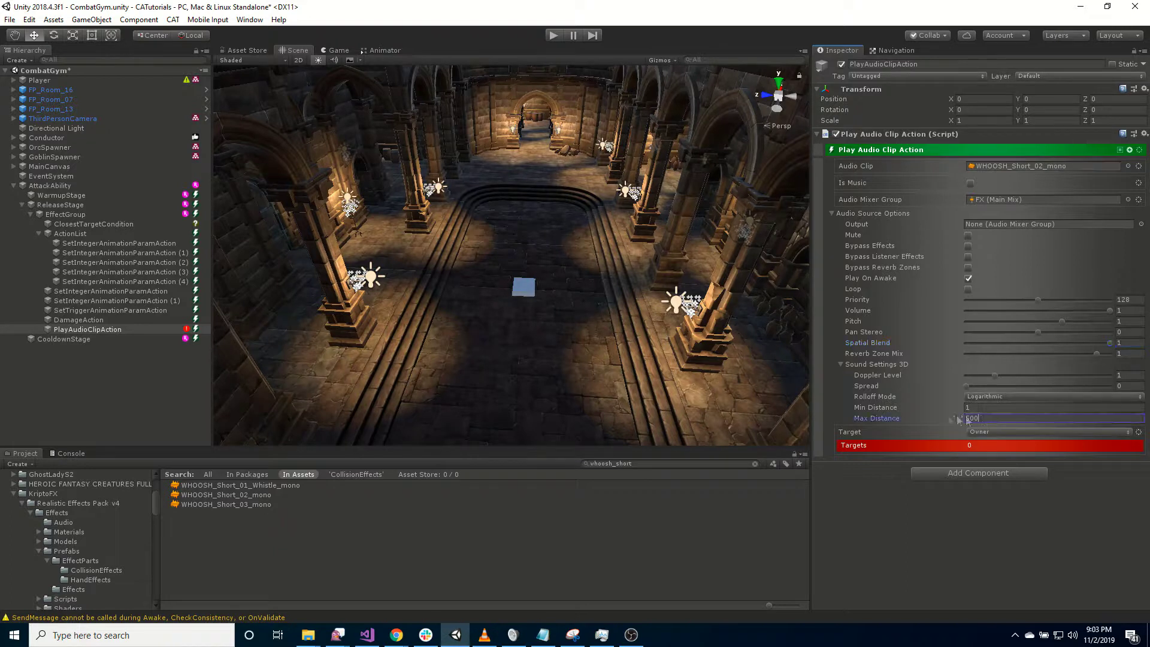
pyautogui.write('2')
pyautogui.click(832, 213)
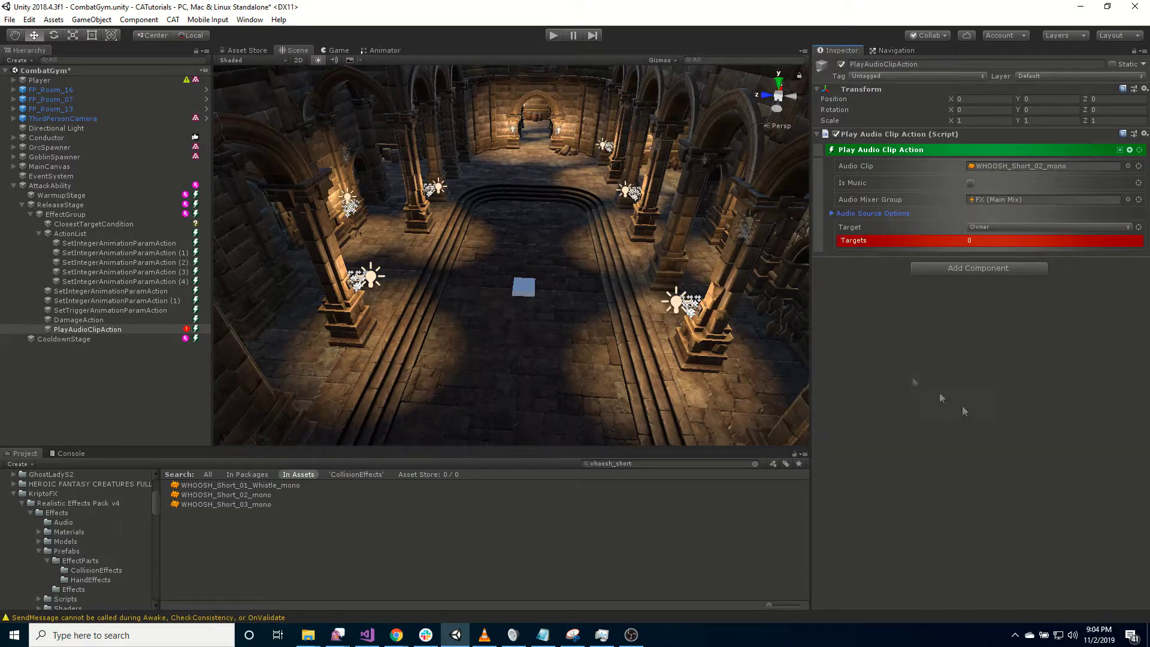
# - Save the AttackAbility object from the scene as a prefab in the Scenes/Prefabs folder
pyautogui.click(82, 339)
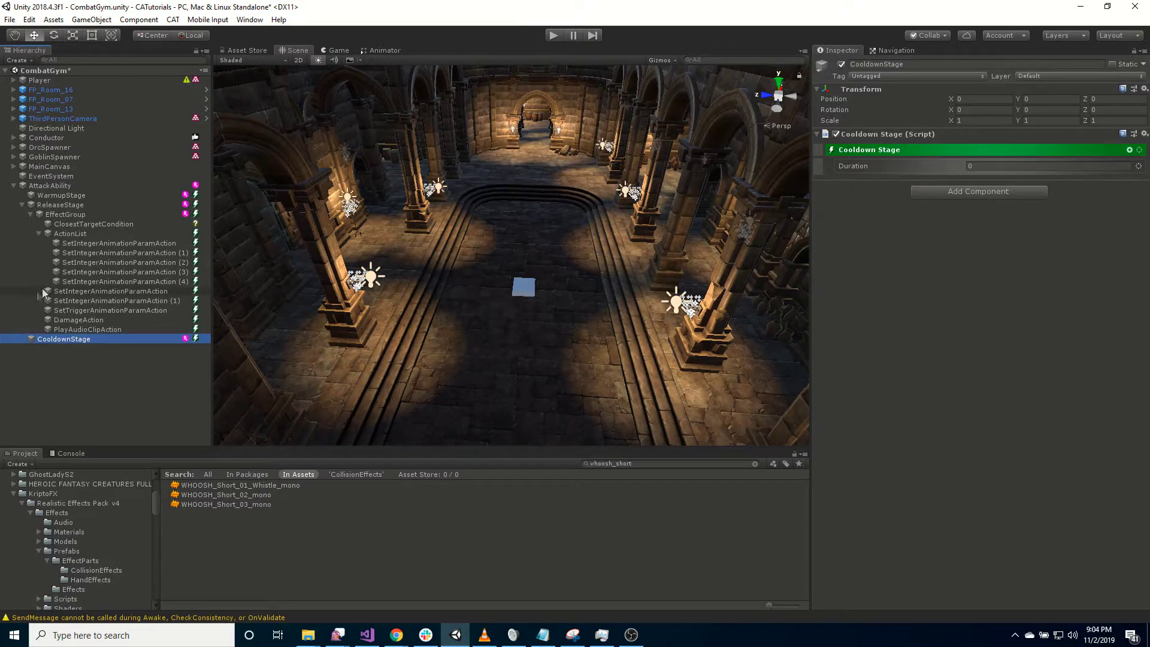
pyautogui.click(51, 186)
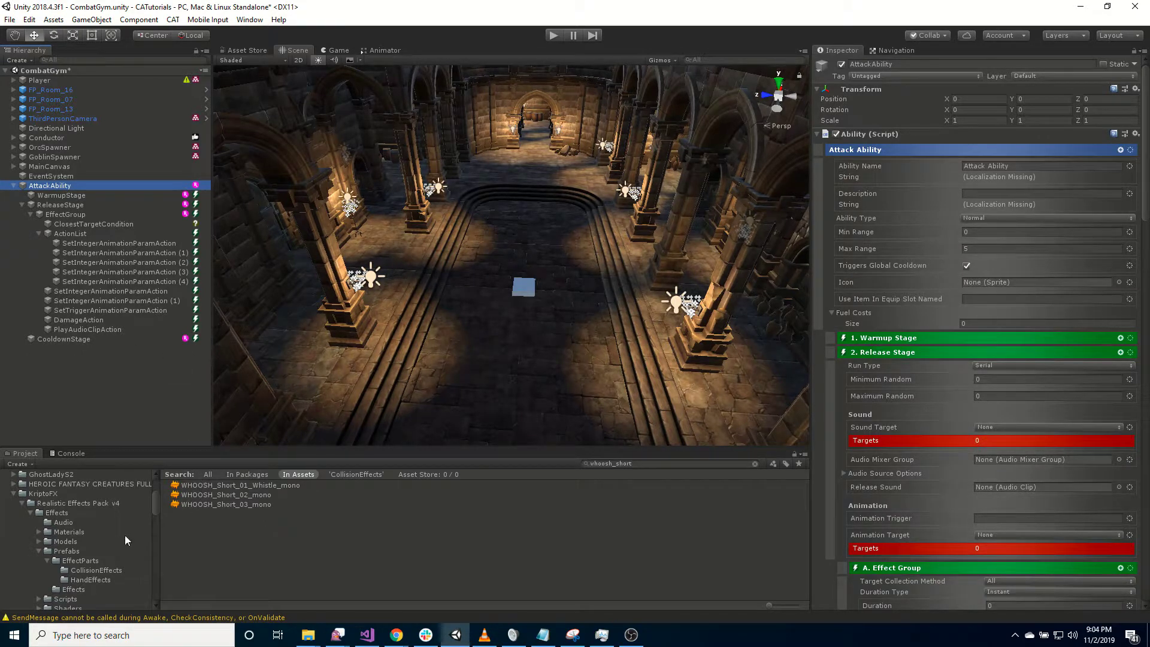
pyautogui.scroll(4, 156, 504)
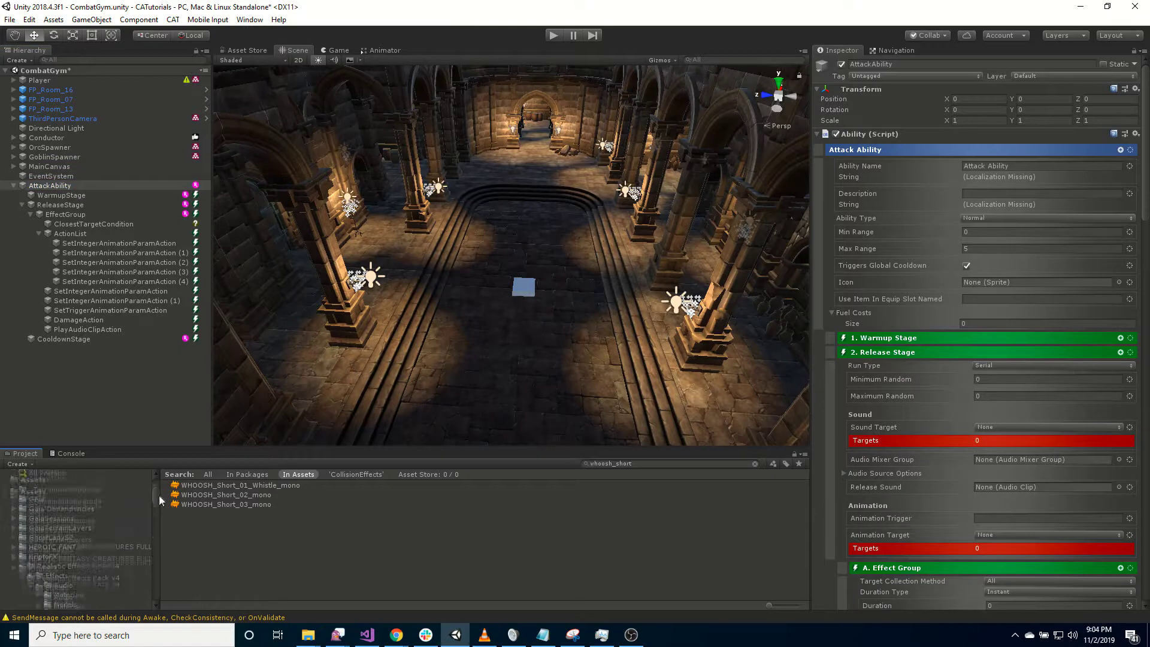
pyautogui.click(13, 540)
pyautogui.click(13, 578)
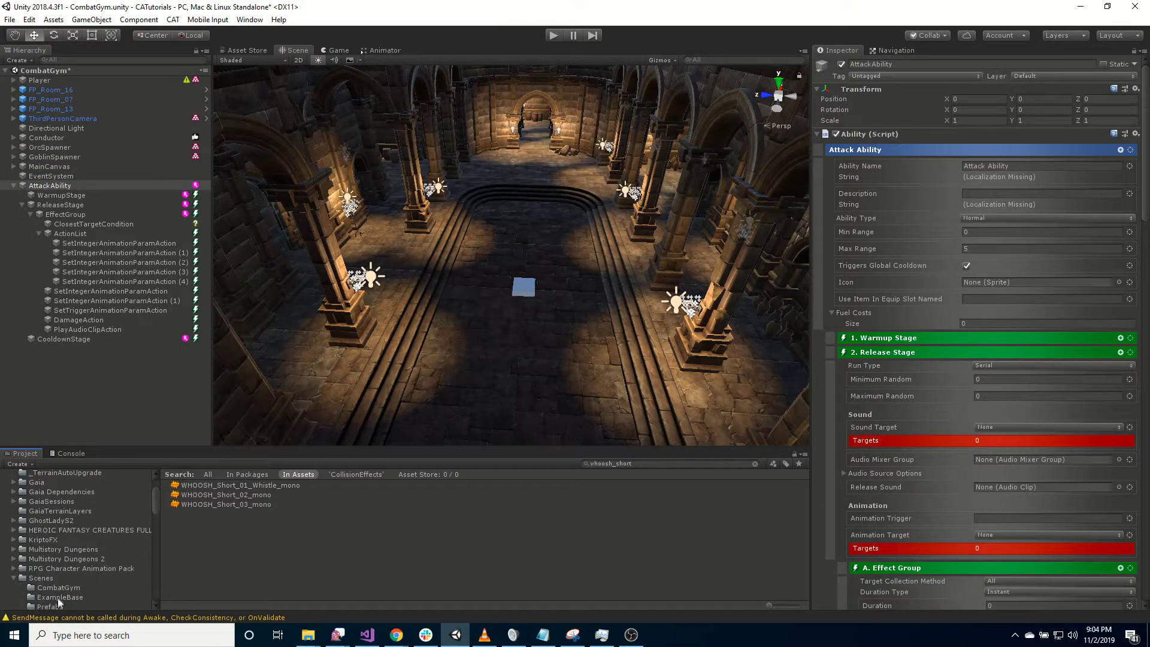
pyautogui.click(53, 606)
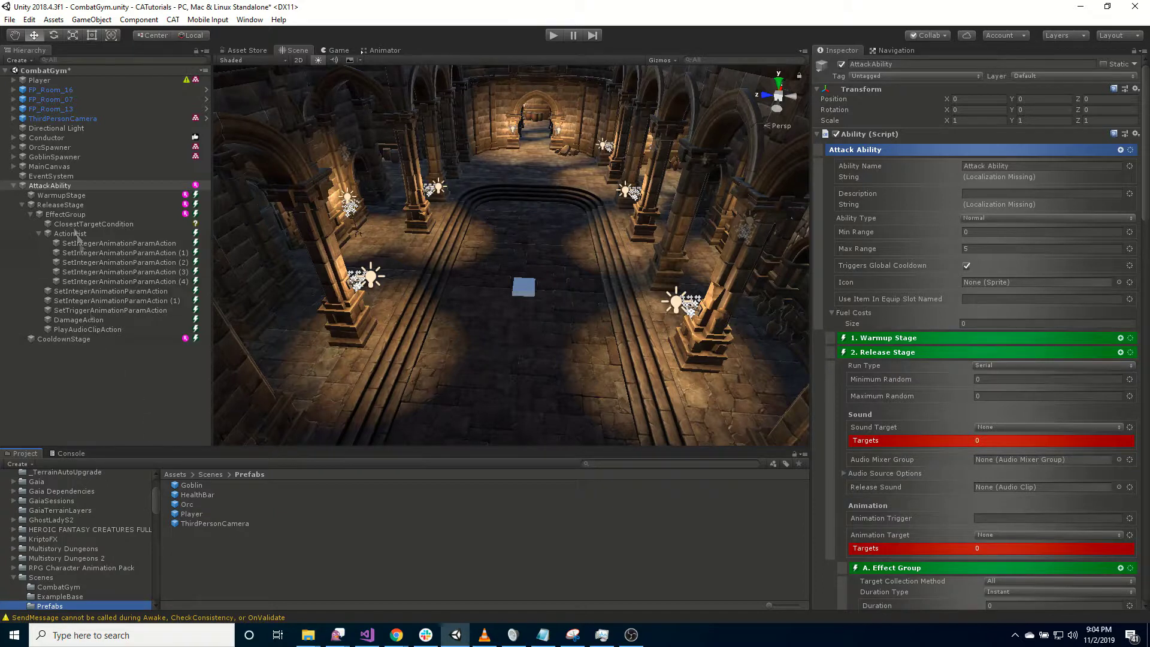
pyautogui.moveTo(50, 185); pyautogui.dragTo(341, 574)
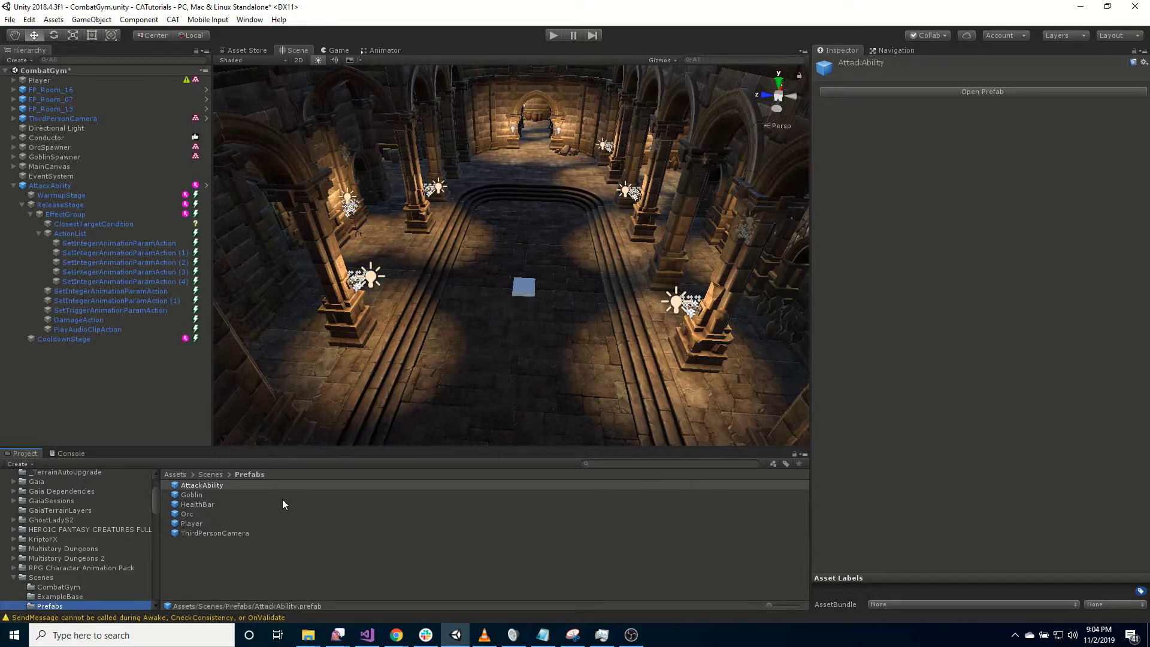
# - Set the Conductor's AbilityService Abilities size to 1 and assign the AttackAbility prefab to Element 0
pyautogui.click(13, 139)
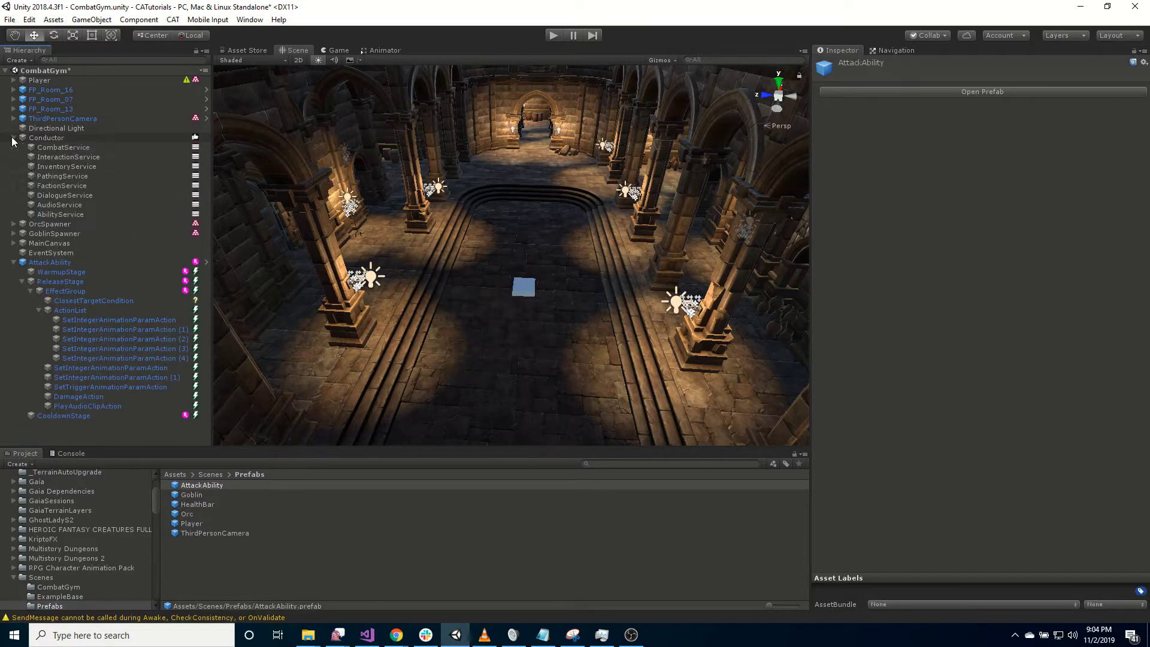
pyautogui.click(61, 215)
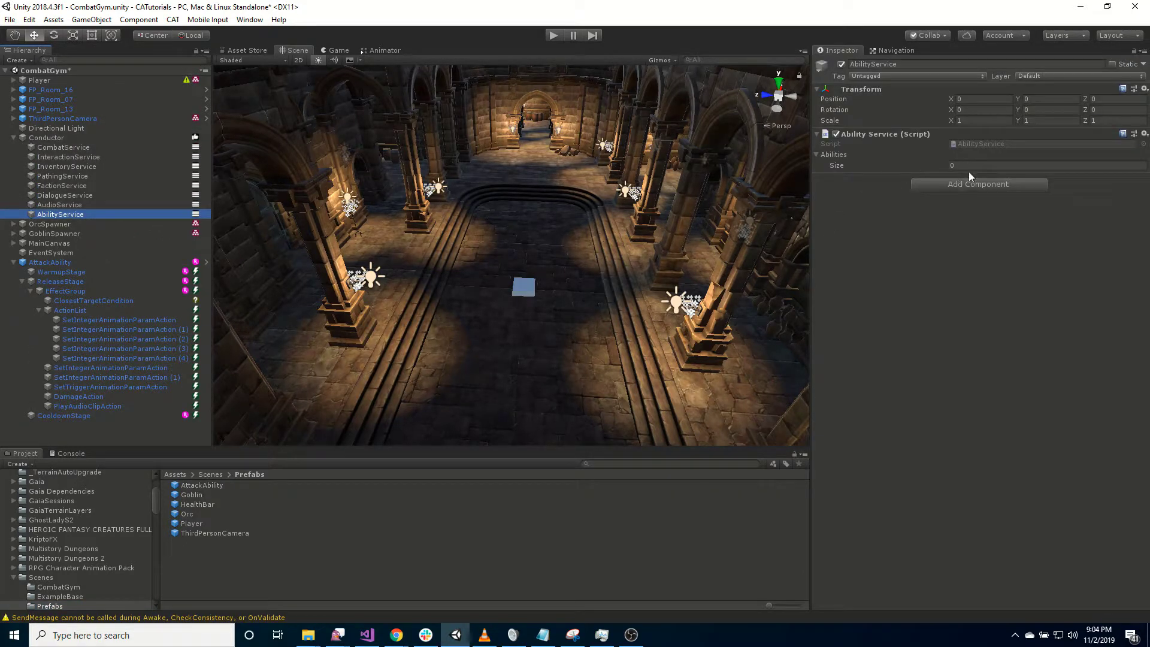
pyautogui.click(971, 165)
pyautogui.write('1')
pyautogui.press('Return')
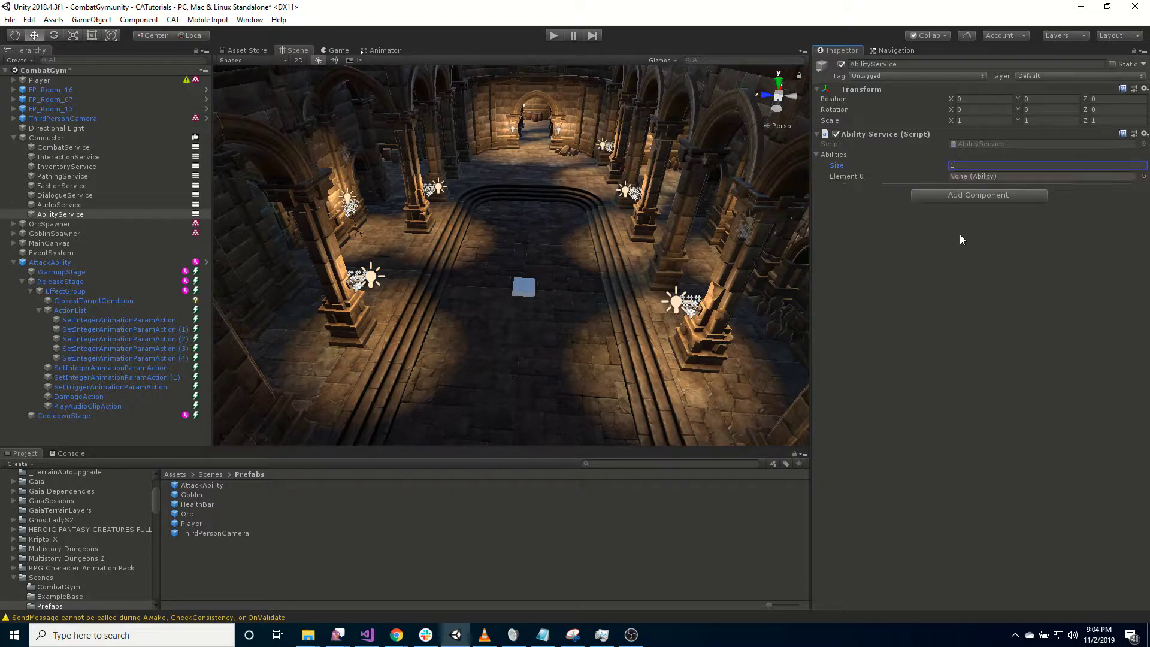
pyautogui.moveTo(188, 488); pyautogui.dragTo(978, 175)
# - Add a Grant Ability action at the root level of the scene
pyautogui.rightClick(59, 426)
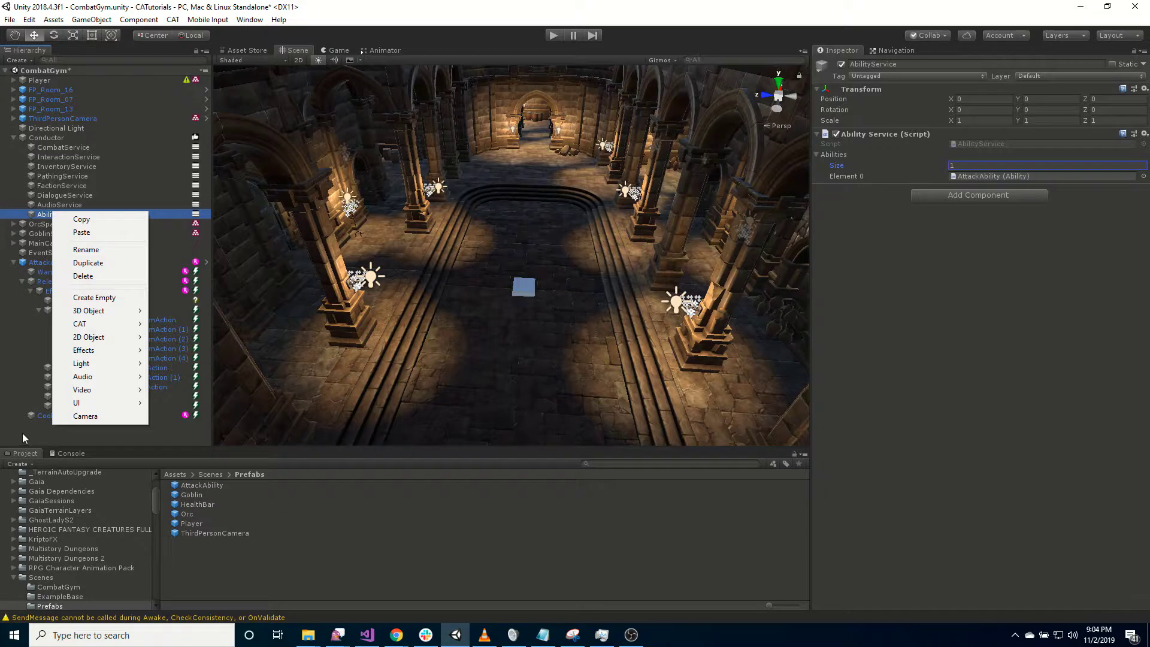
pyautogui.moveTo(133, 330)
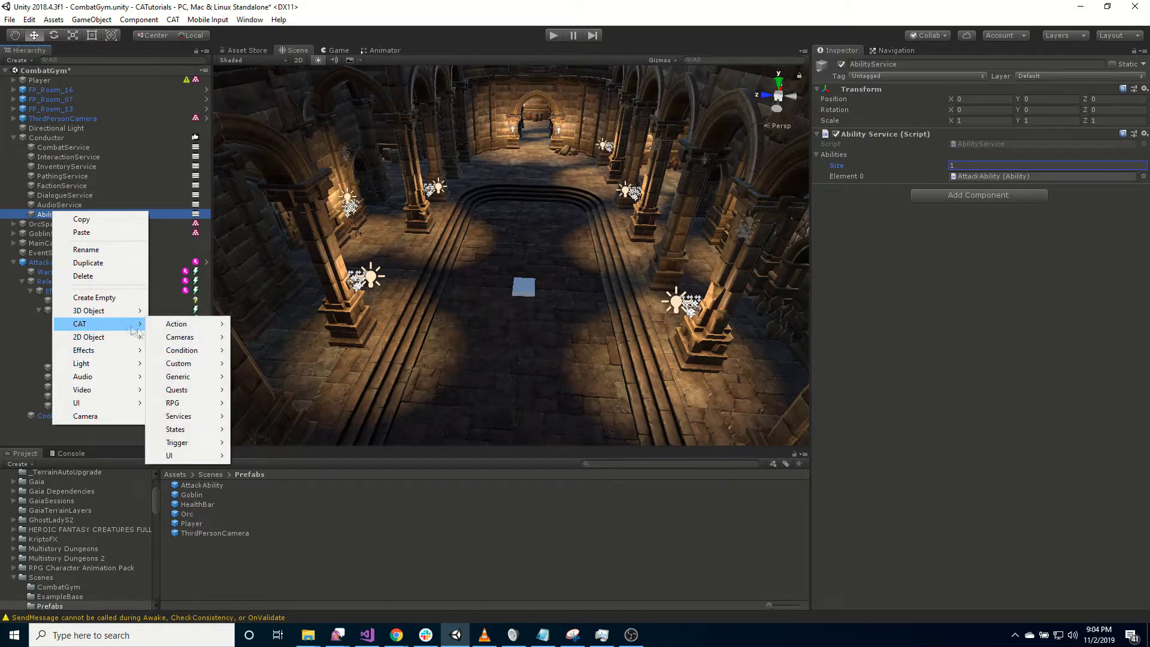
pyautogui.moveTo(217, 406)
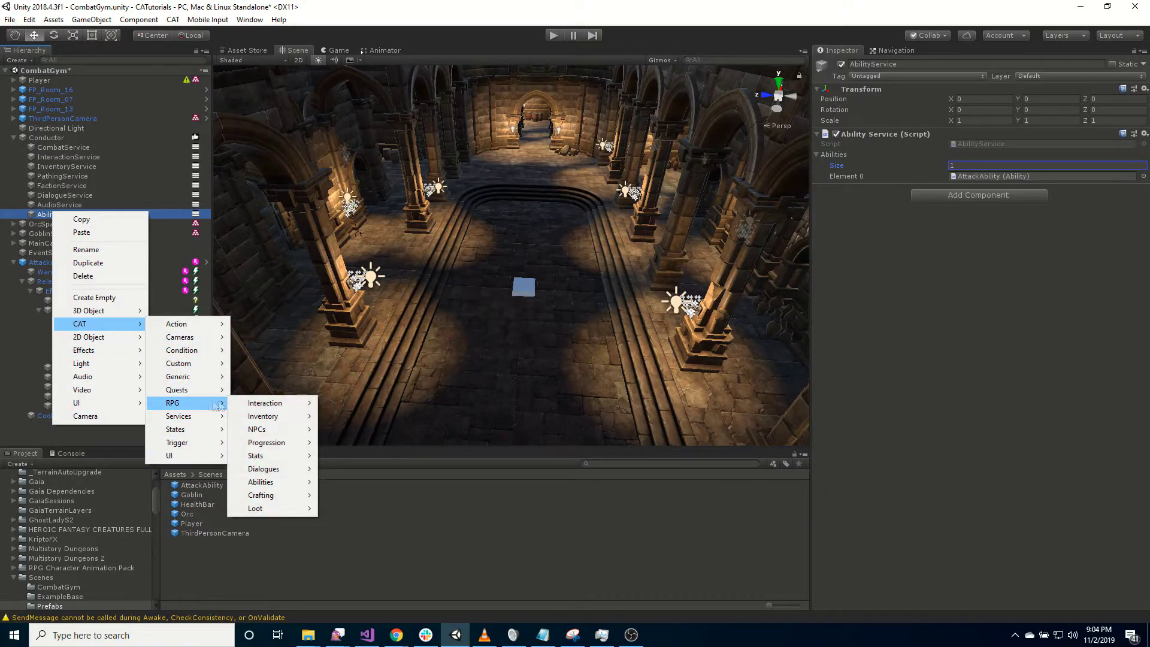
pyautogui.moveTo(198, 324)
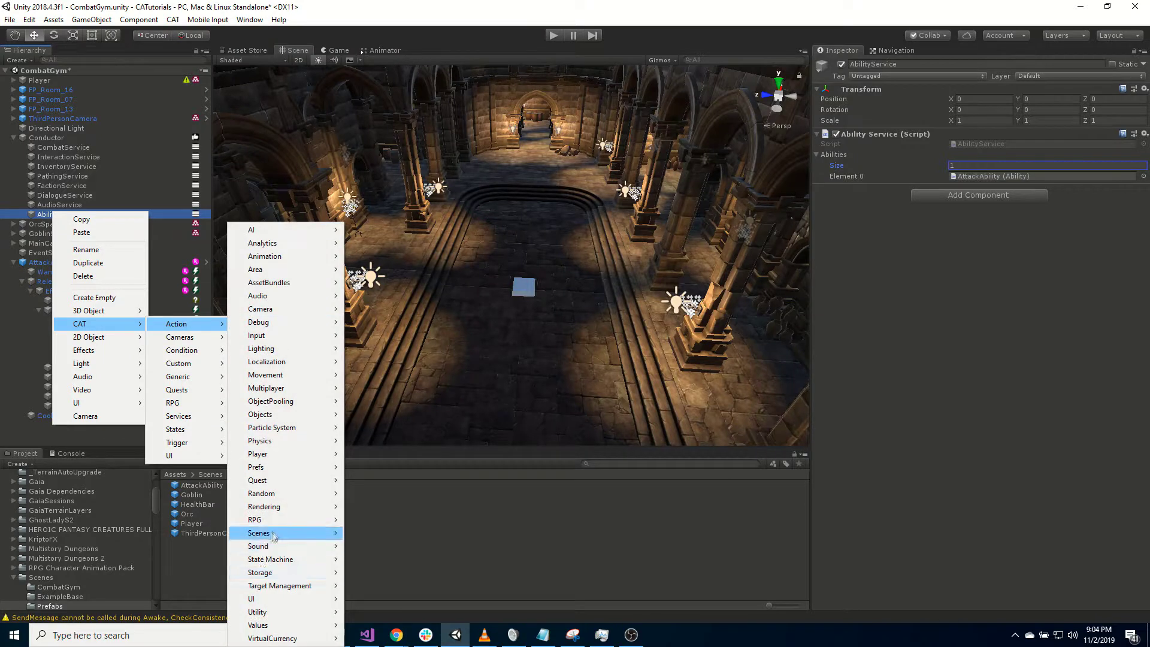
pyautogui.moveTo(284, 520)
pyautogui.moveTo(396, 336)
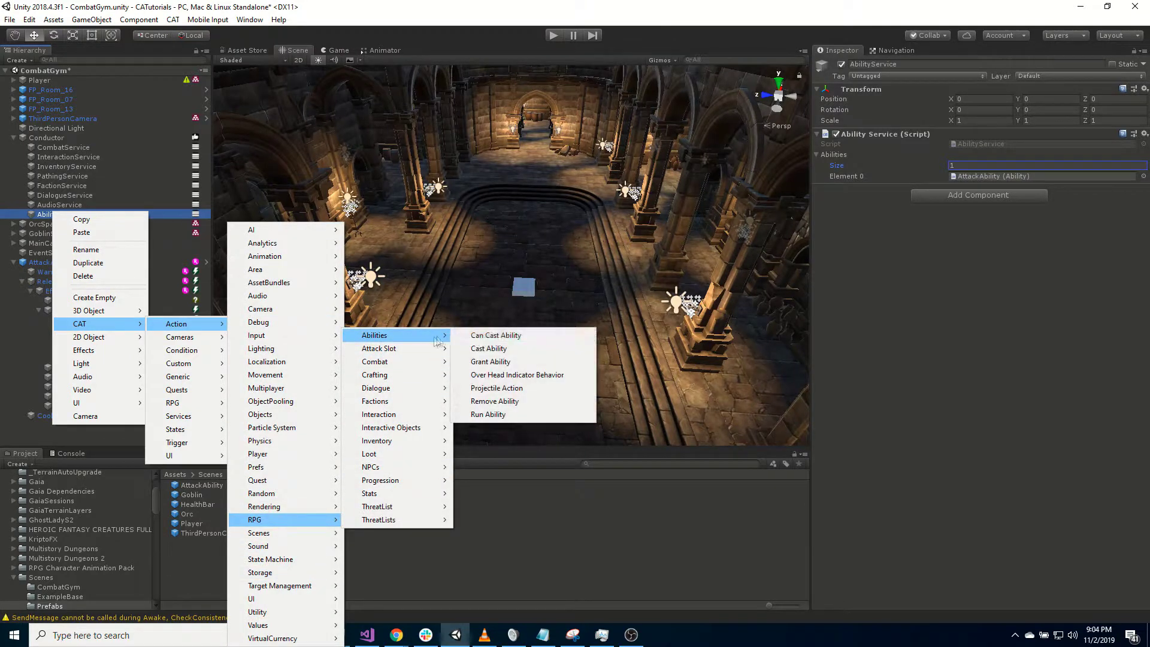
pyautogui.click(544, 362)
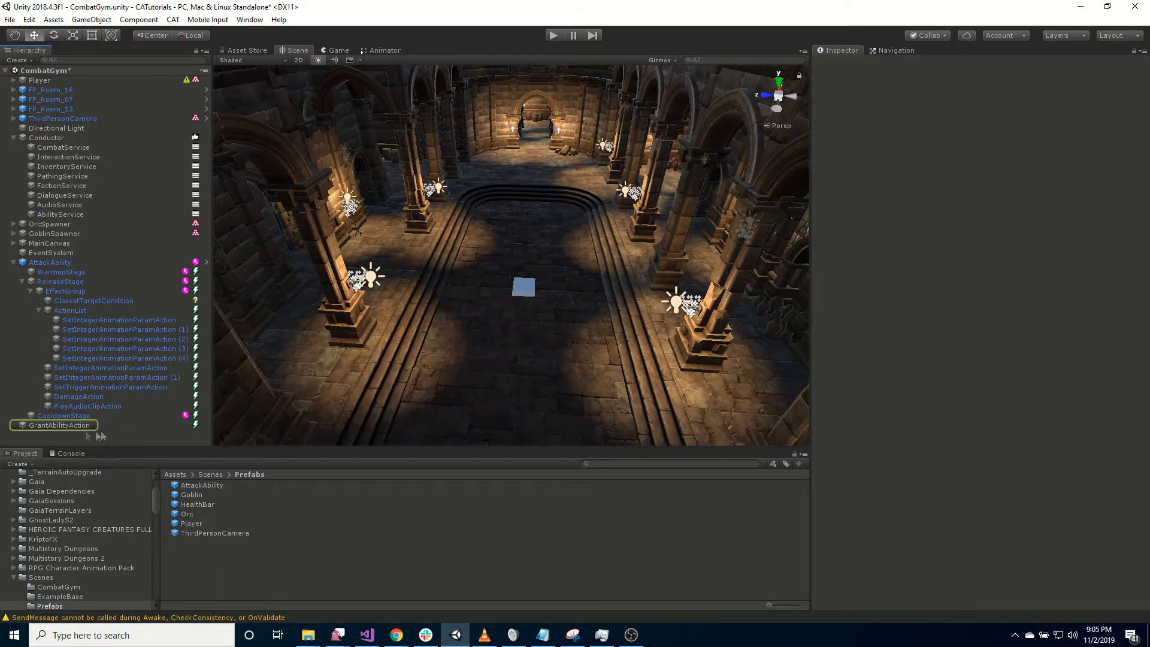
# - Set the Grant Ability Action's Ability Name to AttackAbility and its Target to Player
pyautogui.click(995, 226)
pyautogui.write('AttackAbility')
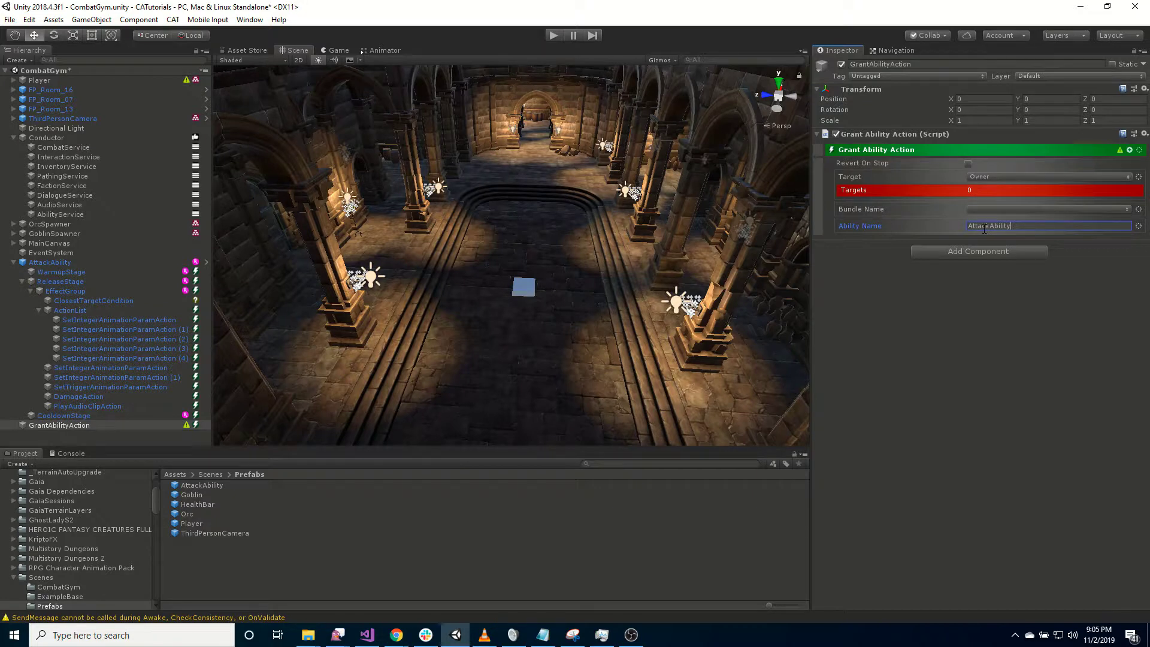
pyautogui.click(971, 176)
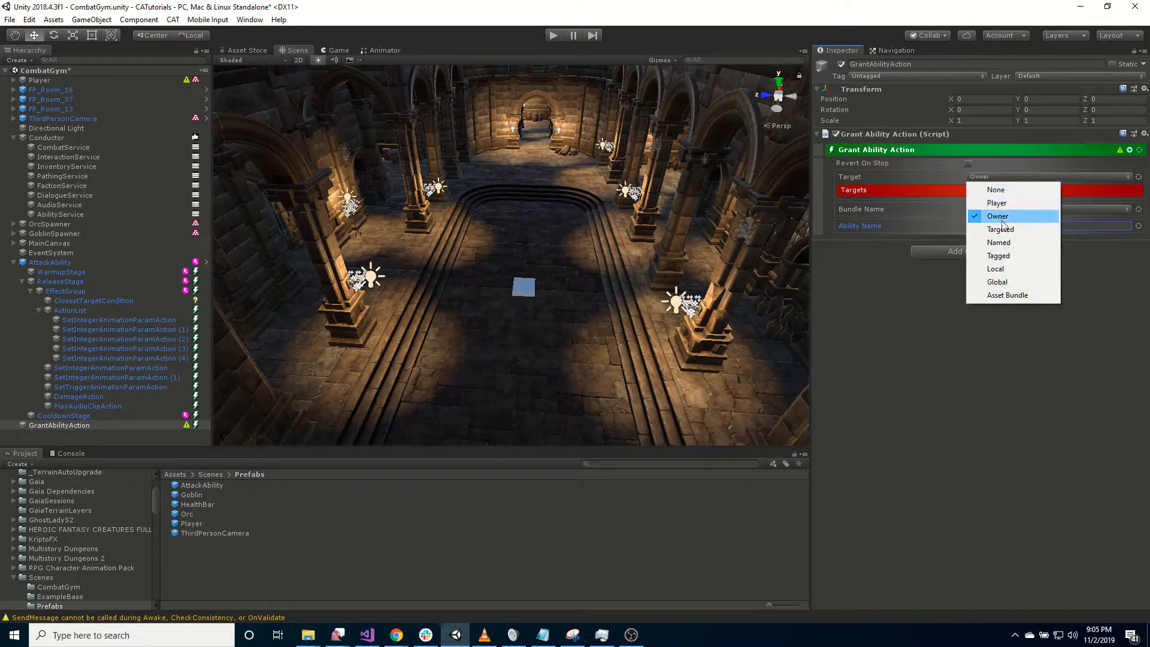
pyautogui.click(997, 203)
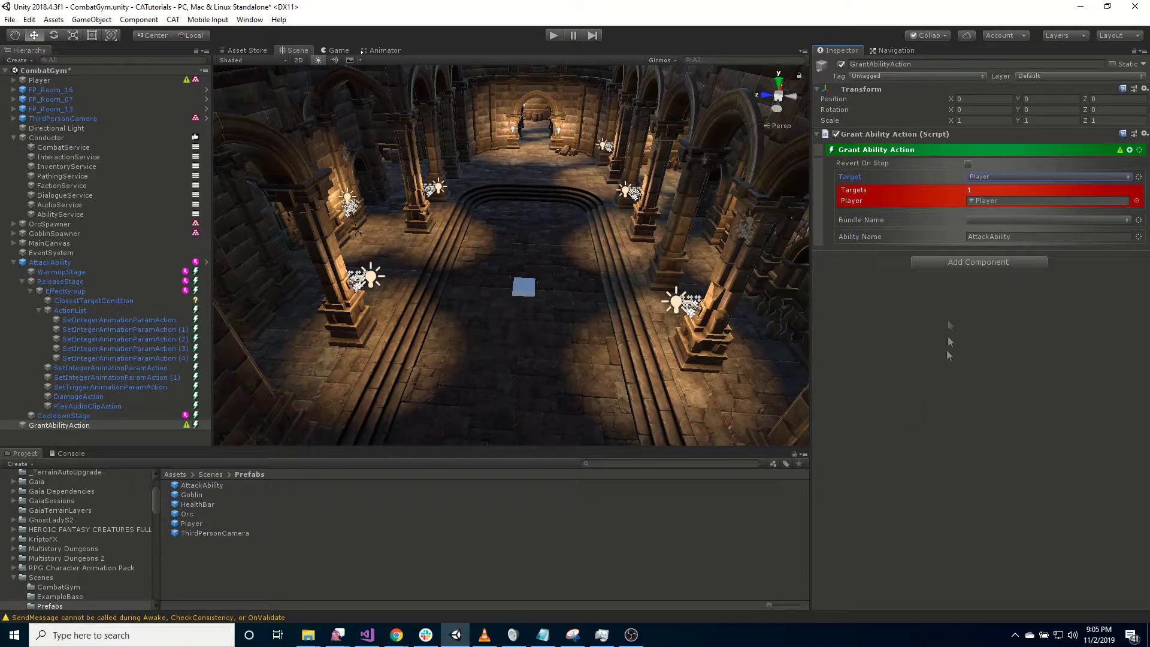
# - Delete the Grant Ability Action from the scene
pyautogui.click(78, 426)
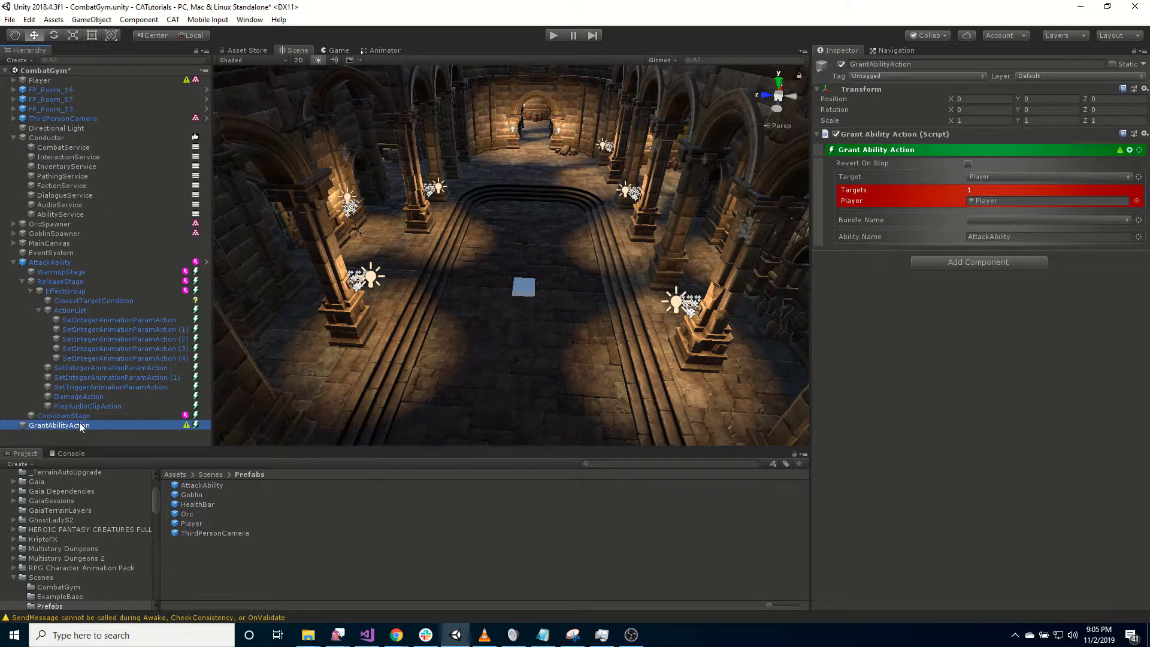
pyautogui.press('Delete')
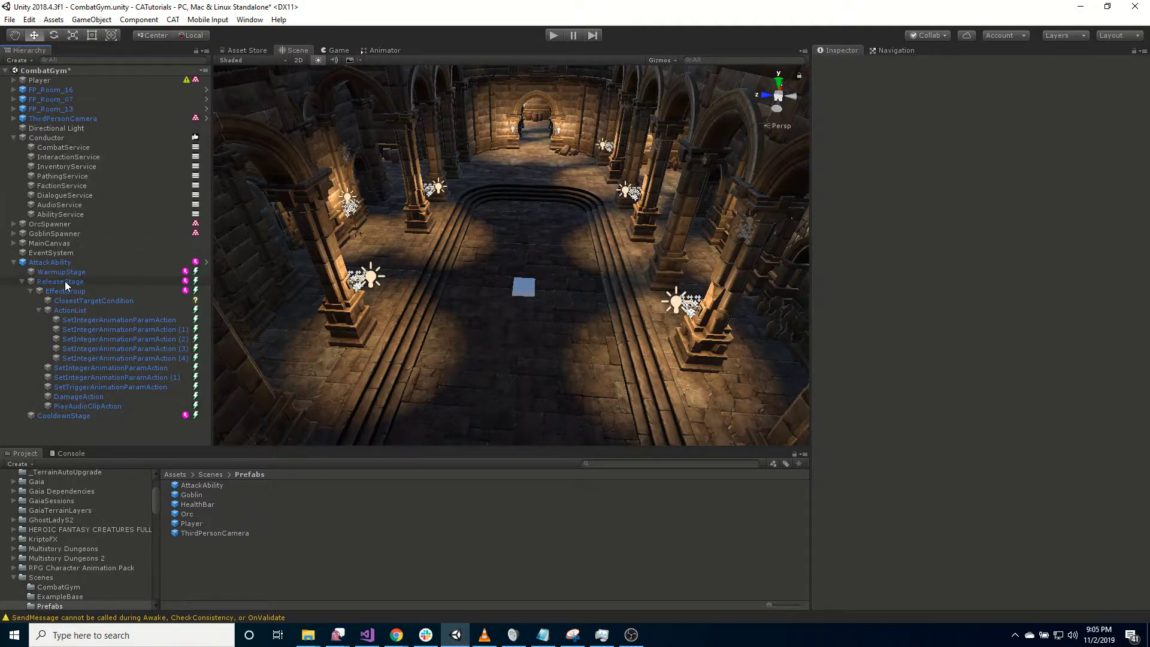
# - Set the Ability Names size to 1 in the Player's Ability Manager
pyautogui.click(13, 80)
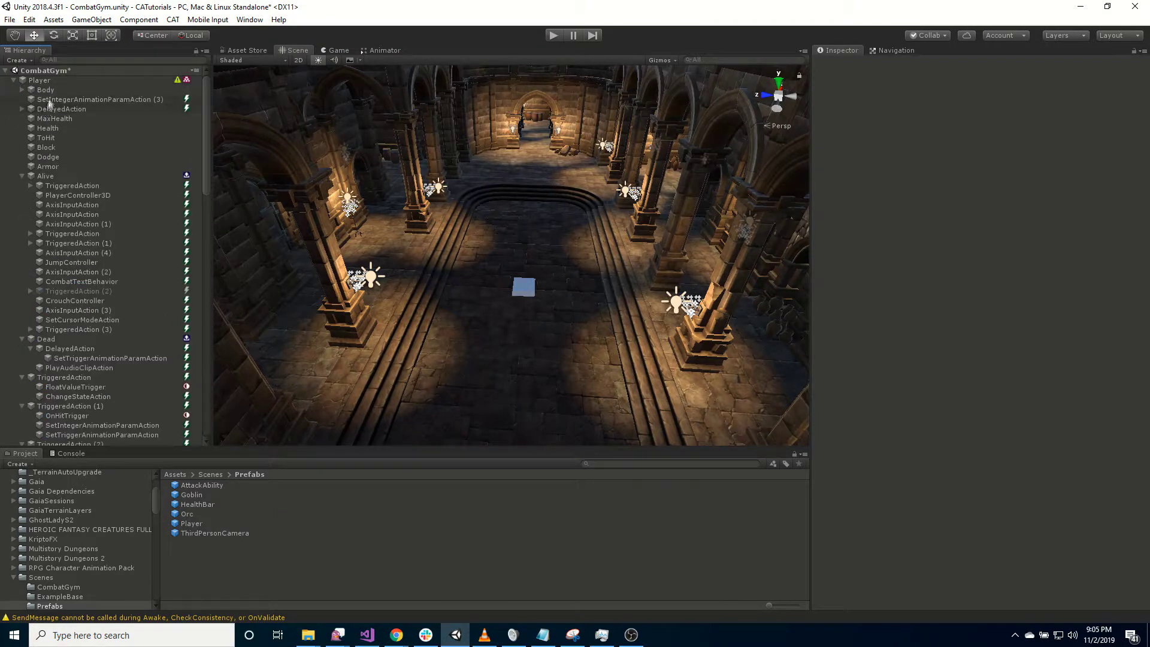
pyautogui.click(48, 81)
pyautogui.click(14, 80)
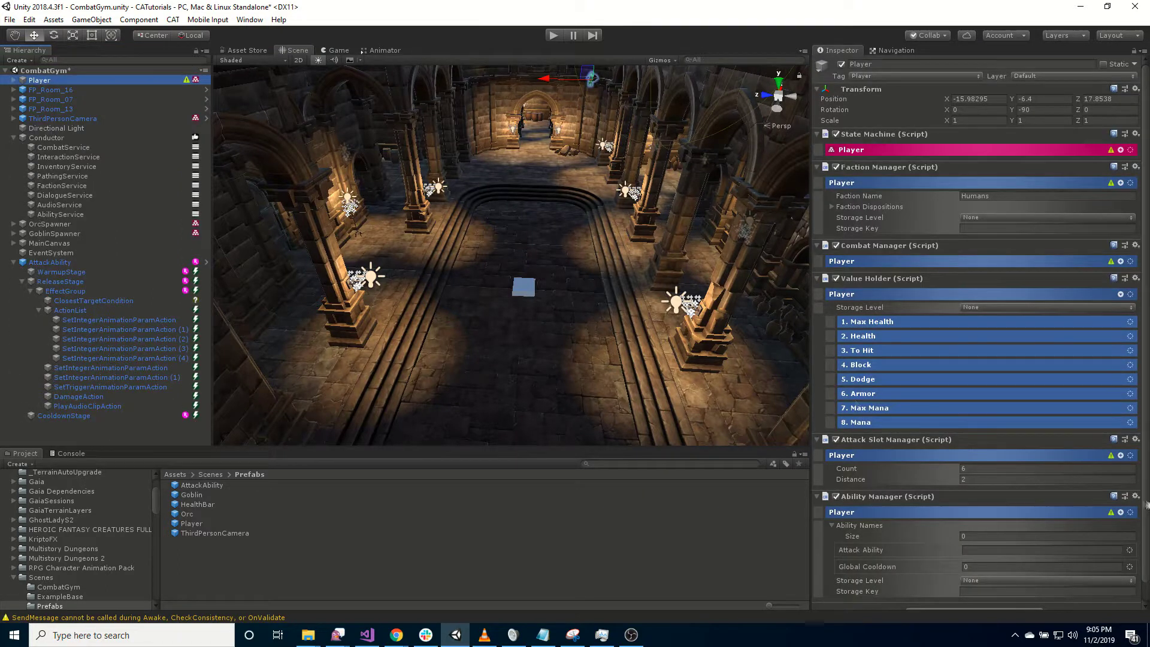
pyautogui.scroll(-1, 905, 567)
pyautogui.click(980, 515)
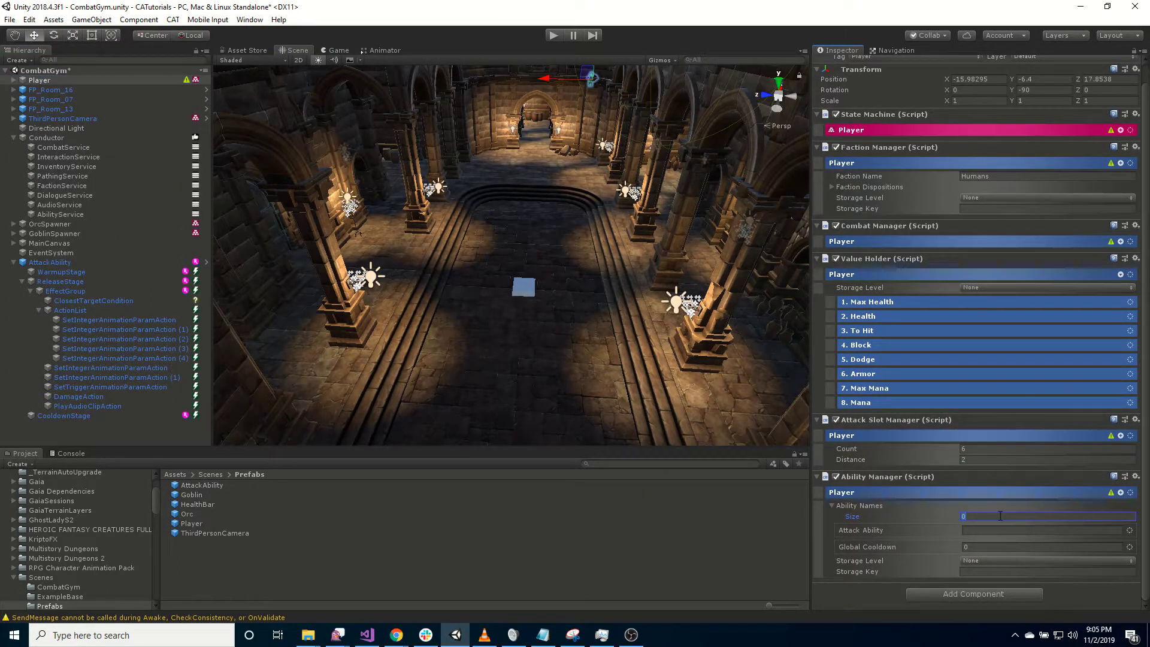
pyautogui.write('1')
pyautogui.press('Return')
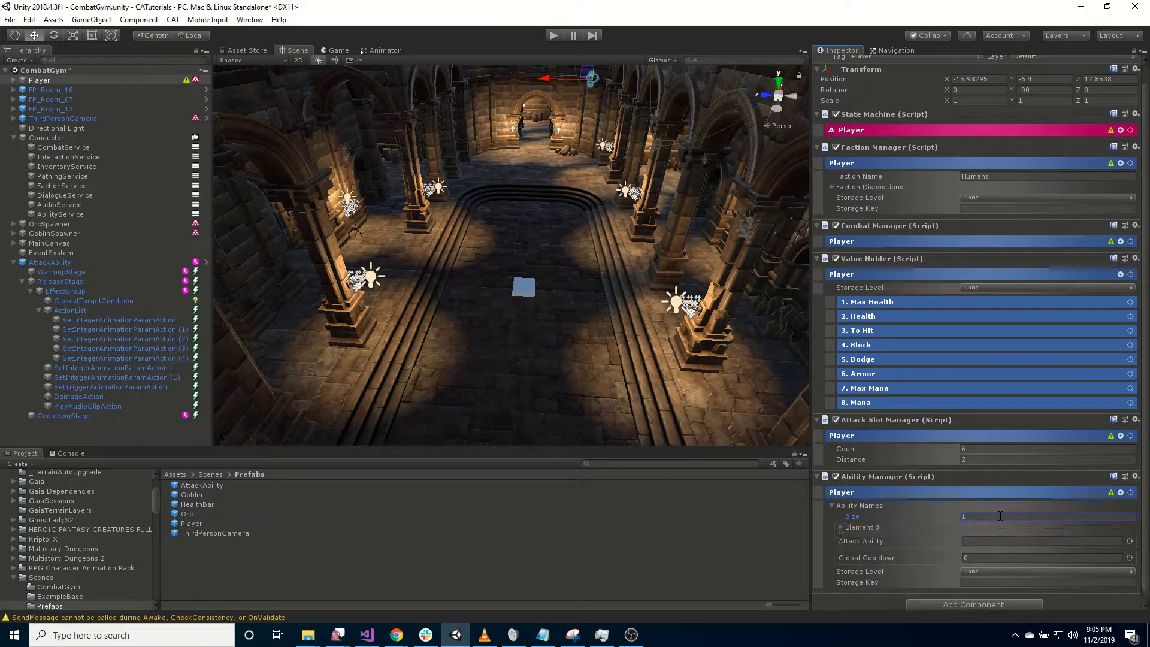
# - Enter AttackAbility as the Asset Name of Element 0 in the Player's Ability Names
pyautogui.click(840, 527)
pyautogui.click(984, 538)
pyautogui.click(981, 549)
pyautogui.write('Atta')
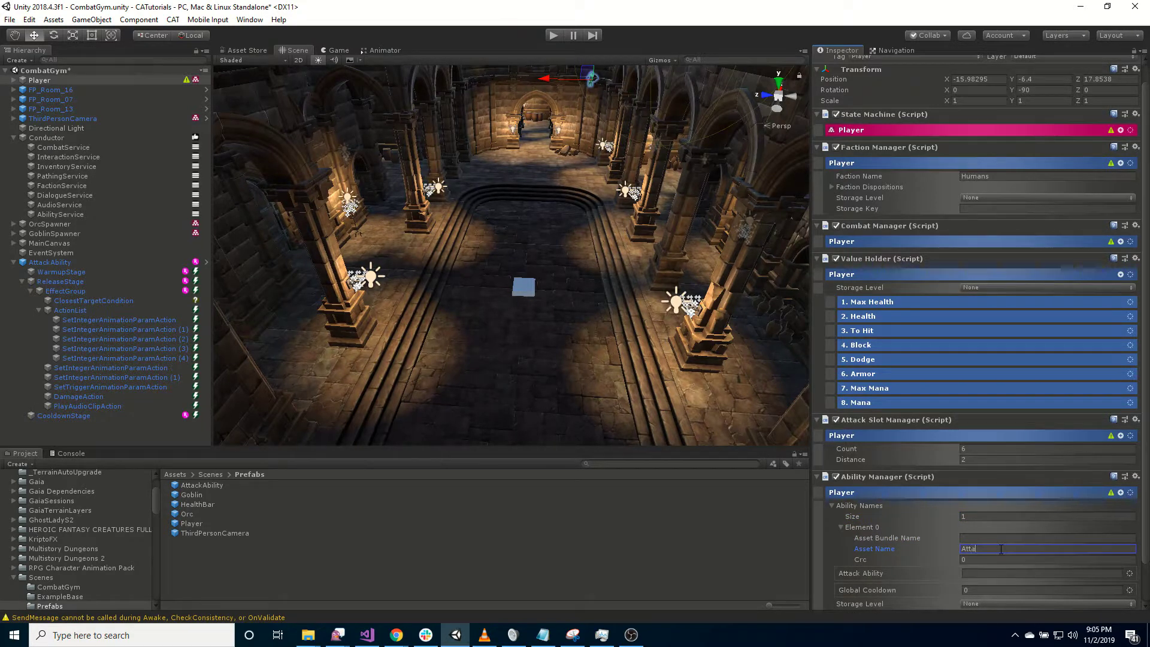
pyautogui.write('ckAbilit')
# - Set the Ability Names size to 0 in the Player's Ability Manager
pyautogui.click(975, 514)
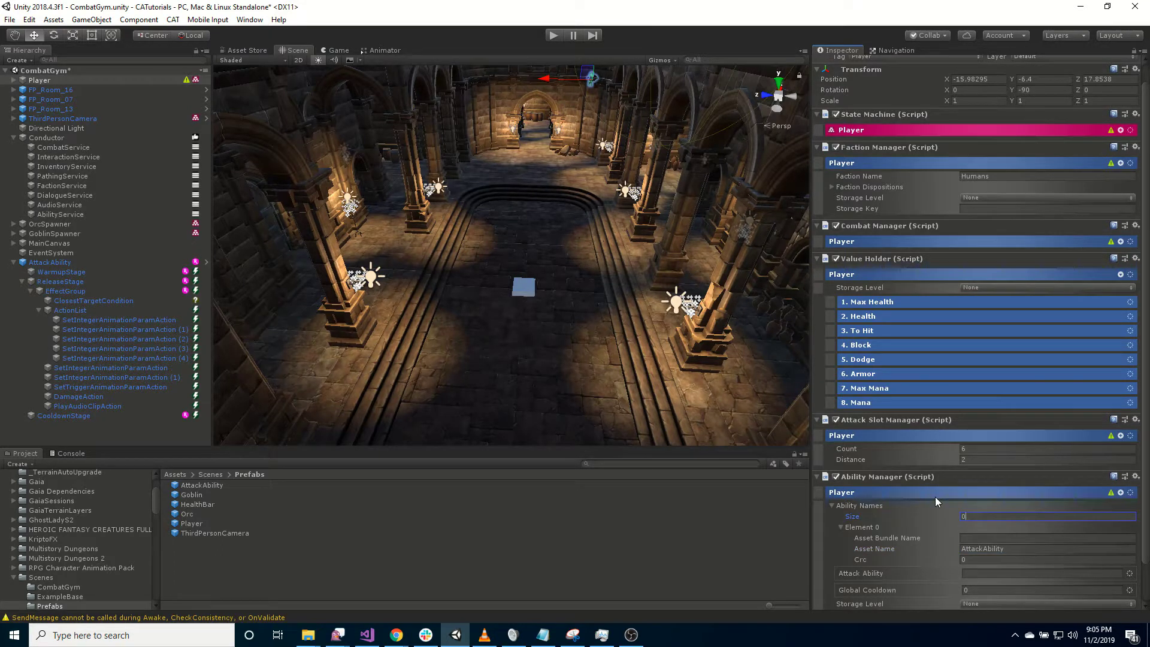
pyautogui.write('0')
pyautogui.press('Return')
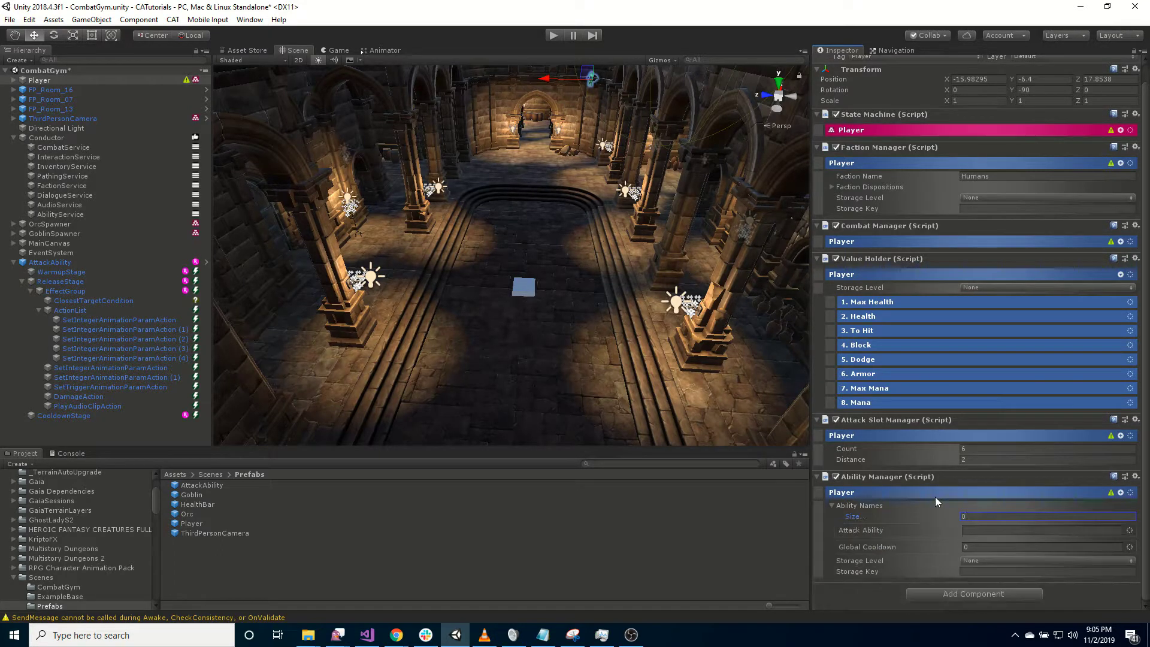
# - Make the AttackAbility object in the scene a child of the Player
pyautogui.click(66, 262)
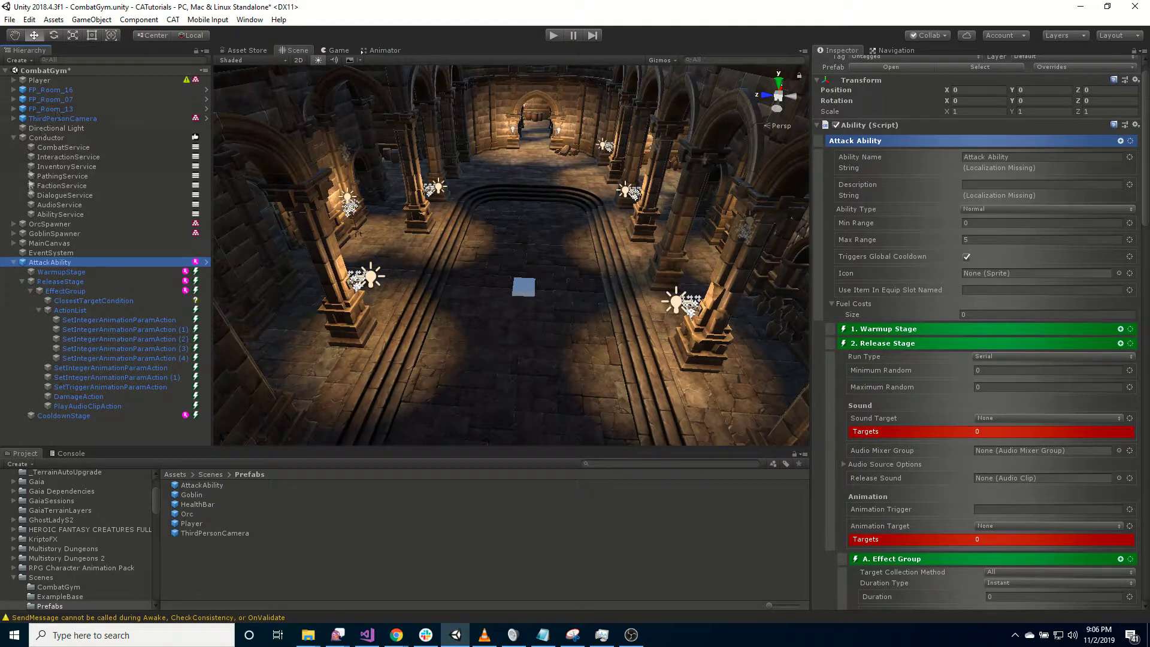
pyautogui.moveTo(71, 239); pyautogui.dragTo(57, 79)
pyautogui.scroll(-6, 60, 262)
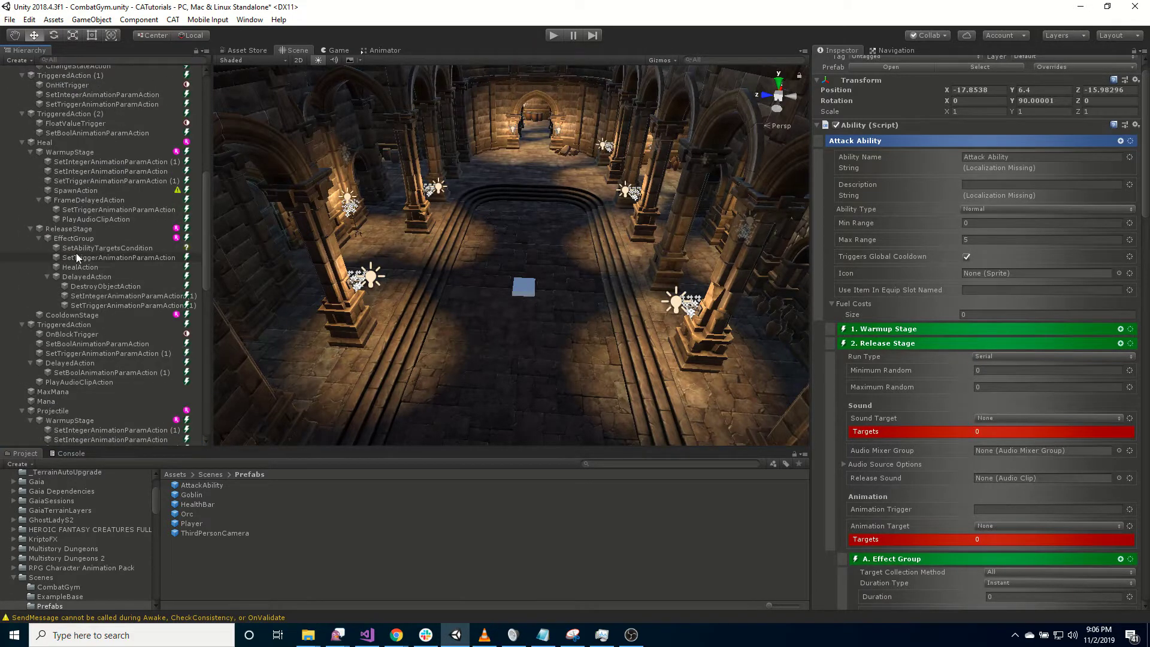
pyautogui.scroll(10, 75, 248)
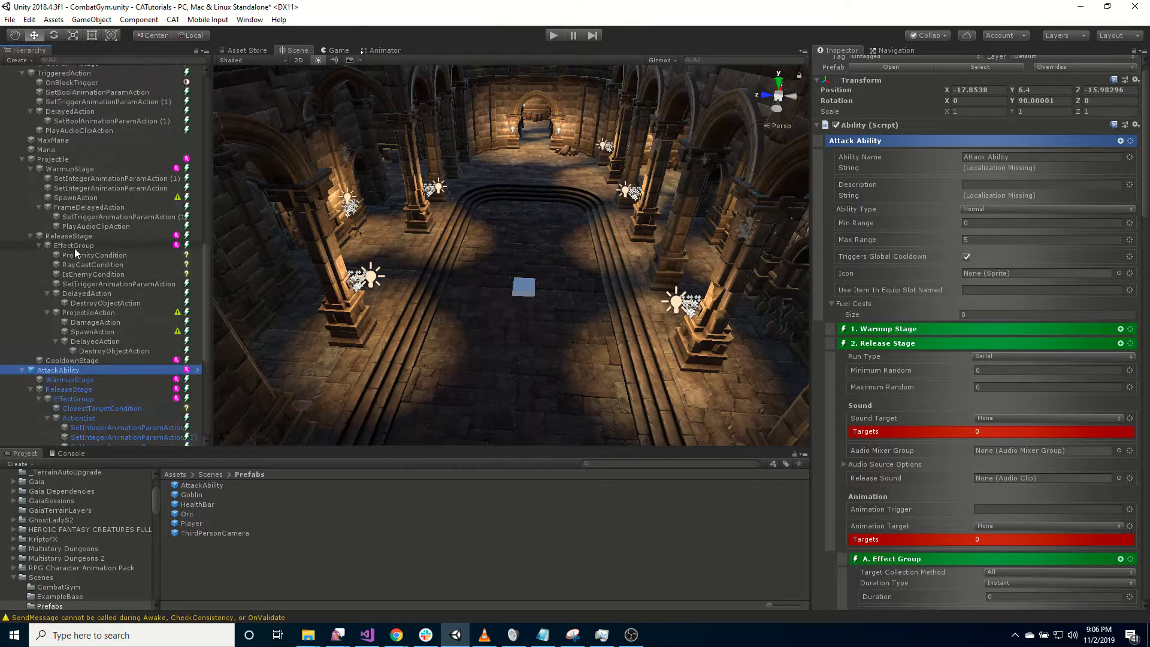
pyautogui.scroll(9, 87, 360)
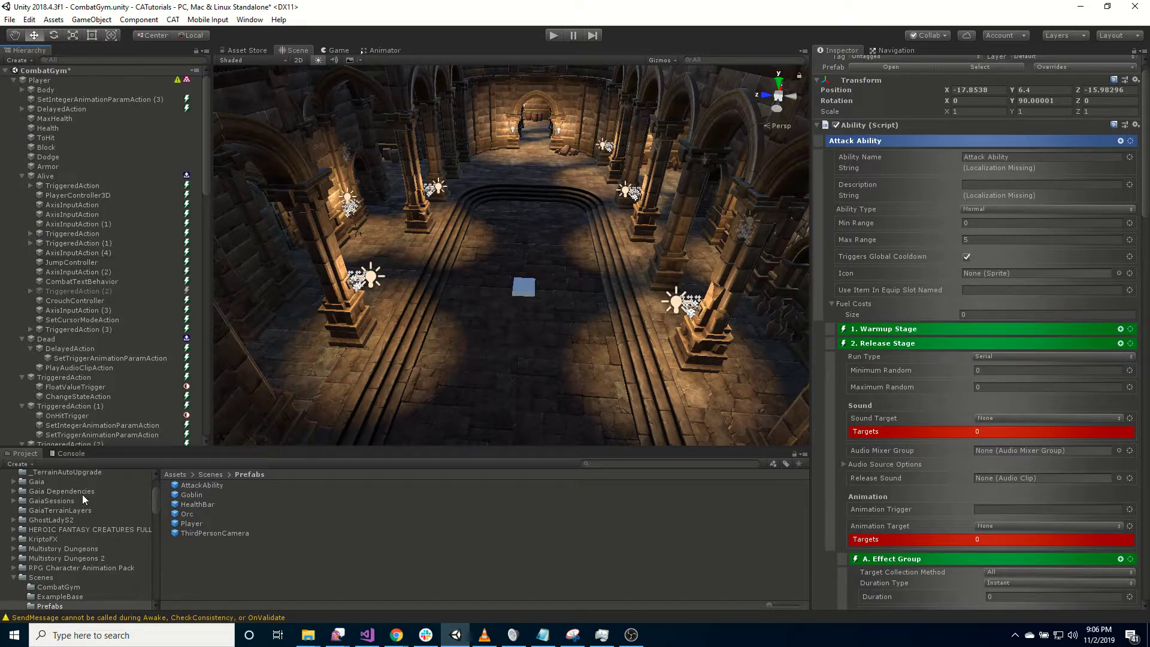
# - Add an Input Button trigger to the Player's Alive state
pyautogui.click(51, 178)
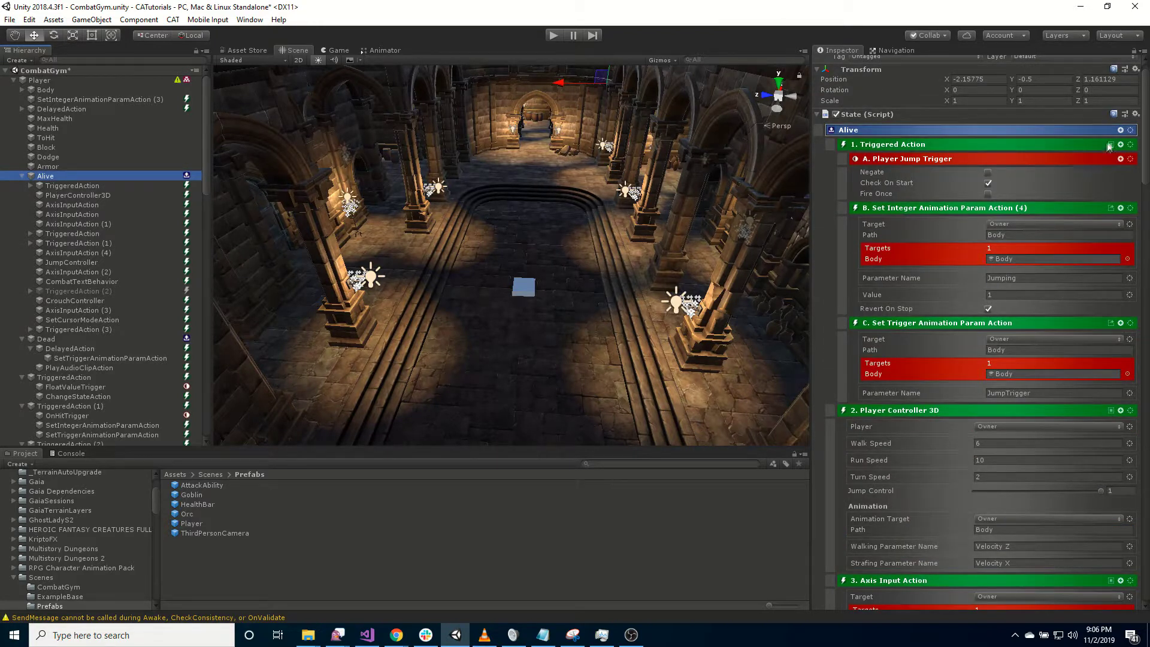
pyautogui.click(1120, 130)
pyautogui.click(1075, 162)
pyautogui.press('r')
pyautogui.click(1055, 173)
pyautogui.write('t')
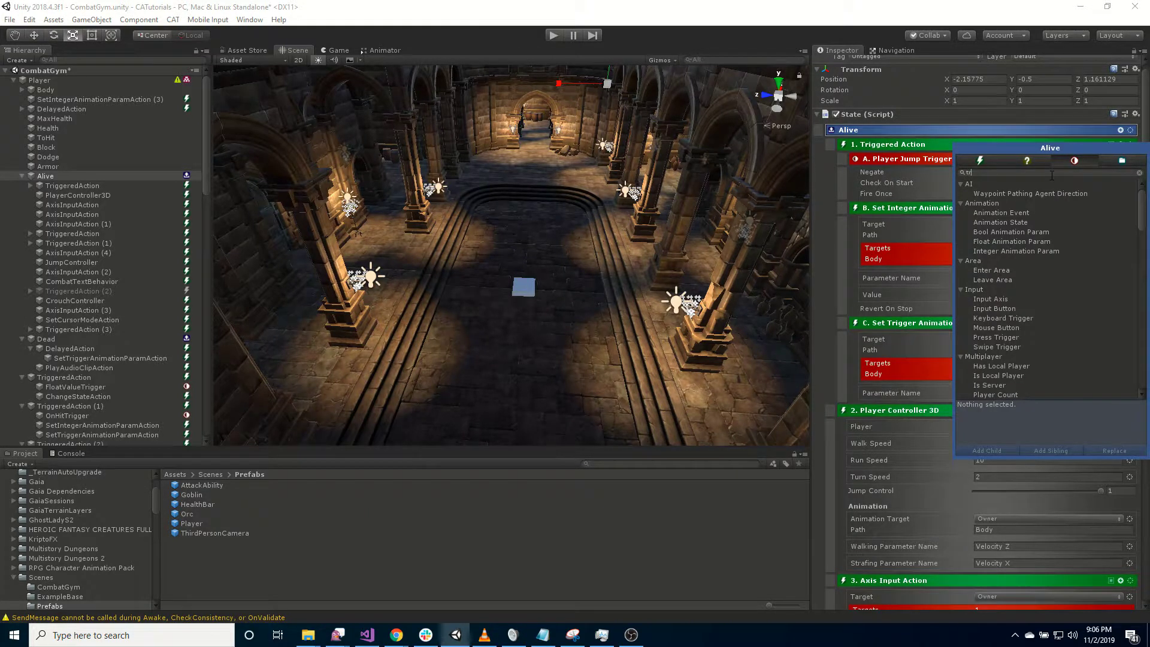
pyautogui.press('BackSpace')
pyautogui.write('ino')
pyautogui.press('BackSpace')
pyautogui.write('p')
pyautogui.doubleClick(998, 203)
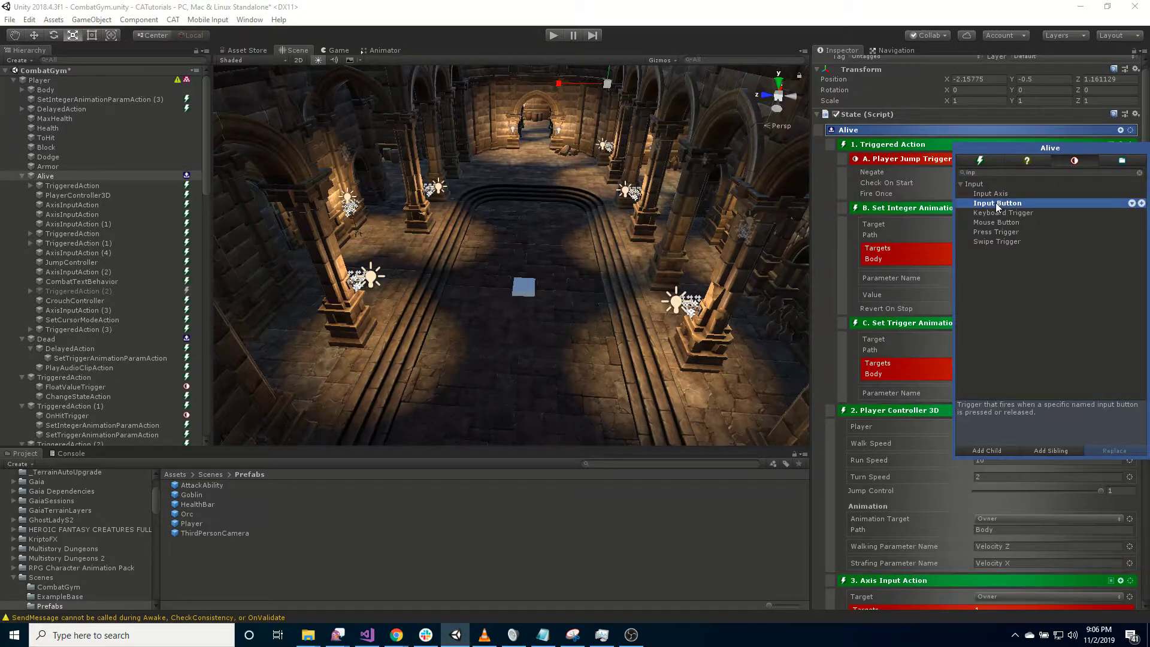
# - Set the Button Name of the new Input Button Trigger under Alive to Fire1
pyautogui.click(95, 347)
pyautogui.click(96, 346)
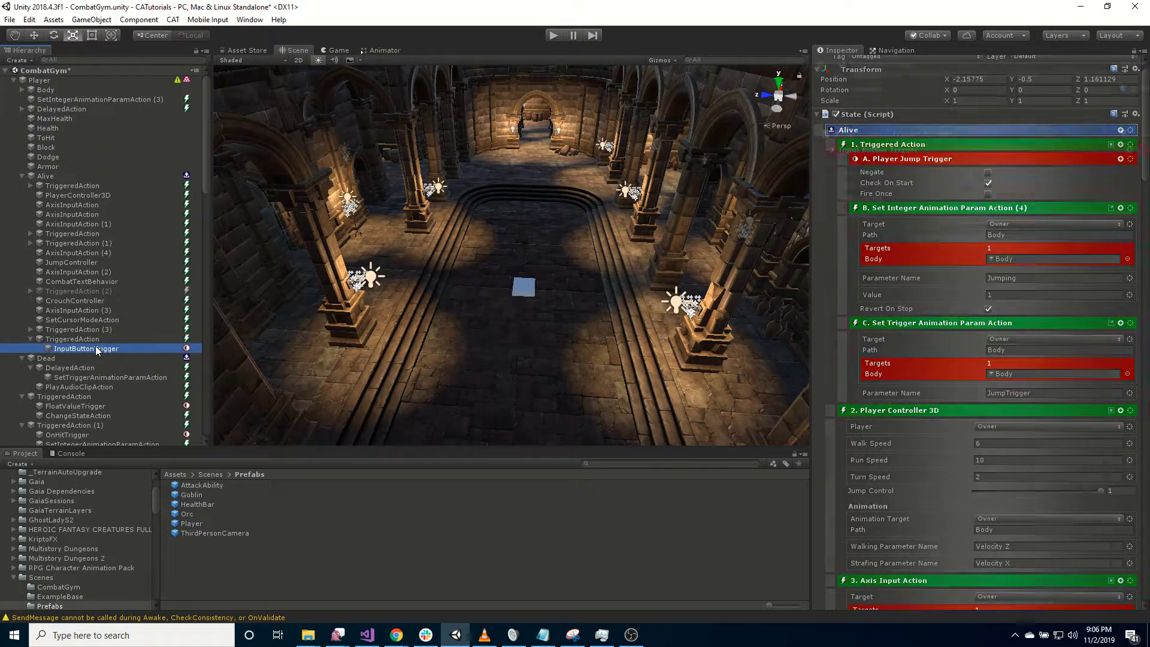
pyautogui.click(997, 198)
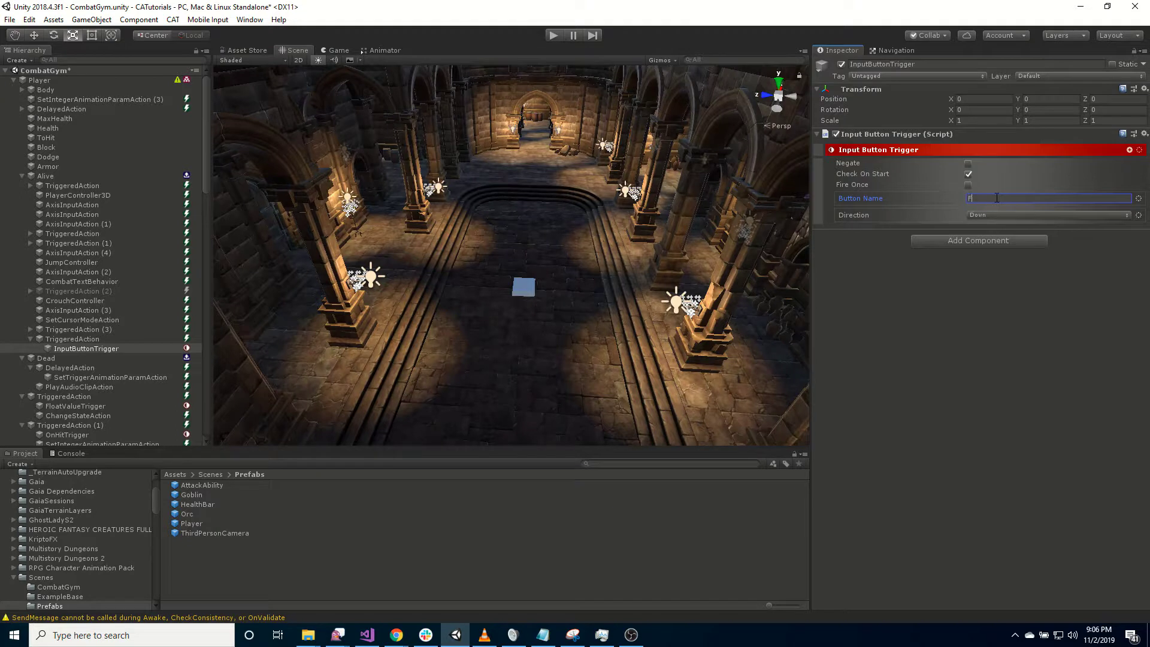
# - Add a Cast Ability action to the Triggered Action that holds the Fire1 input trigger
pyautogui.click(116, 339)
pyautogui.click(1131, 150)
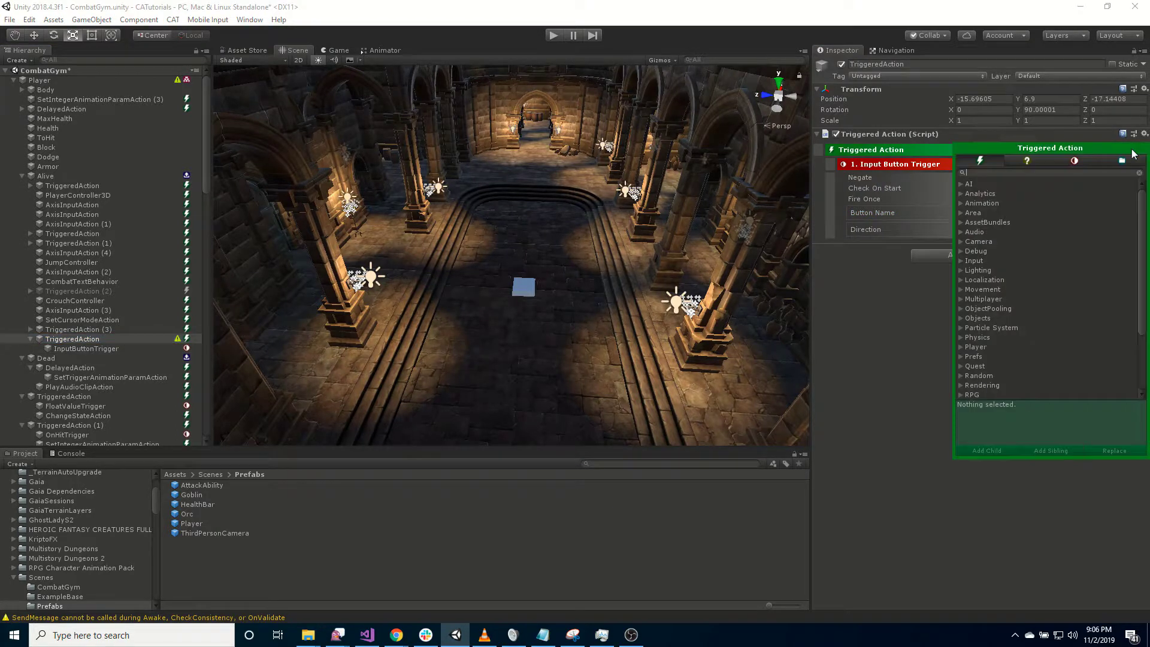
pyautogui.write('cast')
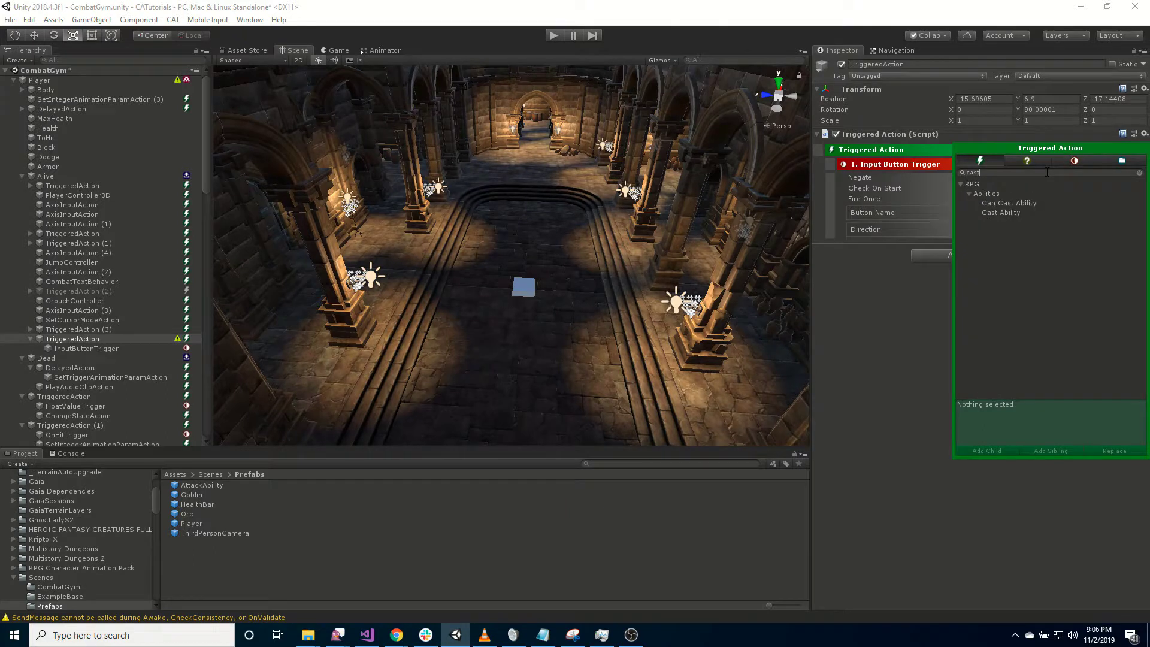
pyautogui.click(992, 213)
pyautogui.doubleClick(992, 214)
pyautogui.click(866, 501)
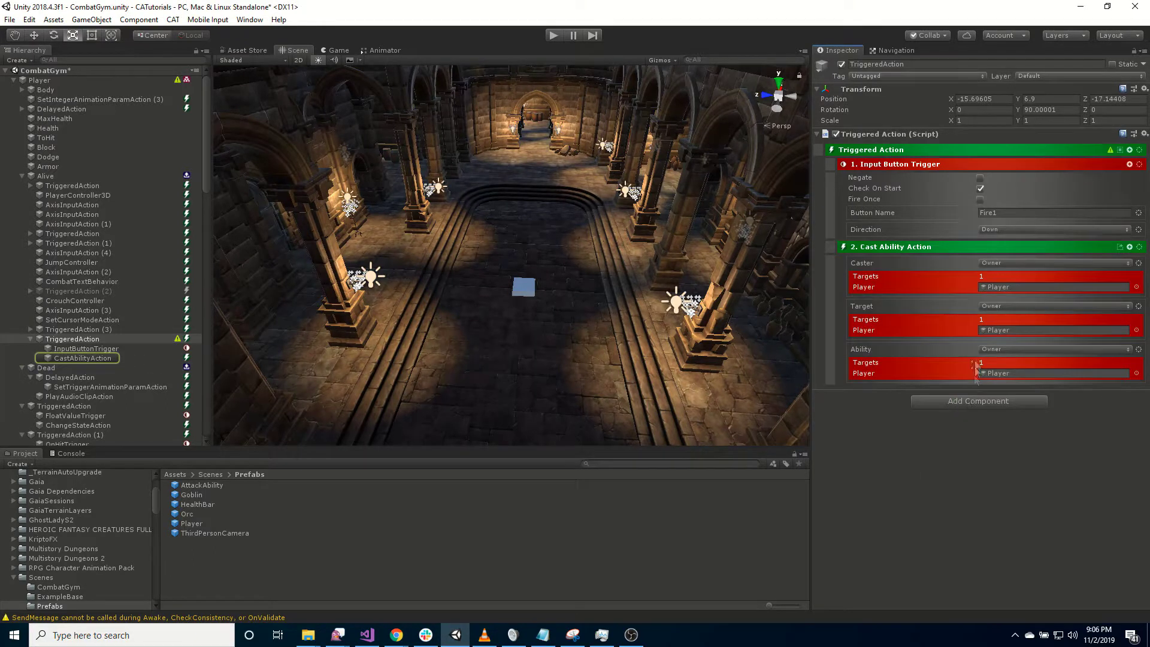
# - Add a path to the Cast Ability Action's Ability target and set it to AttackAbility
pyautogui.click(1012, 307)
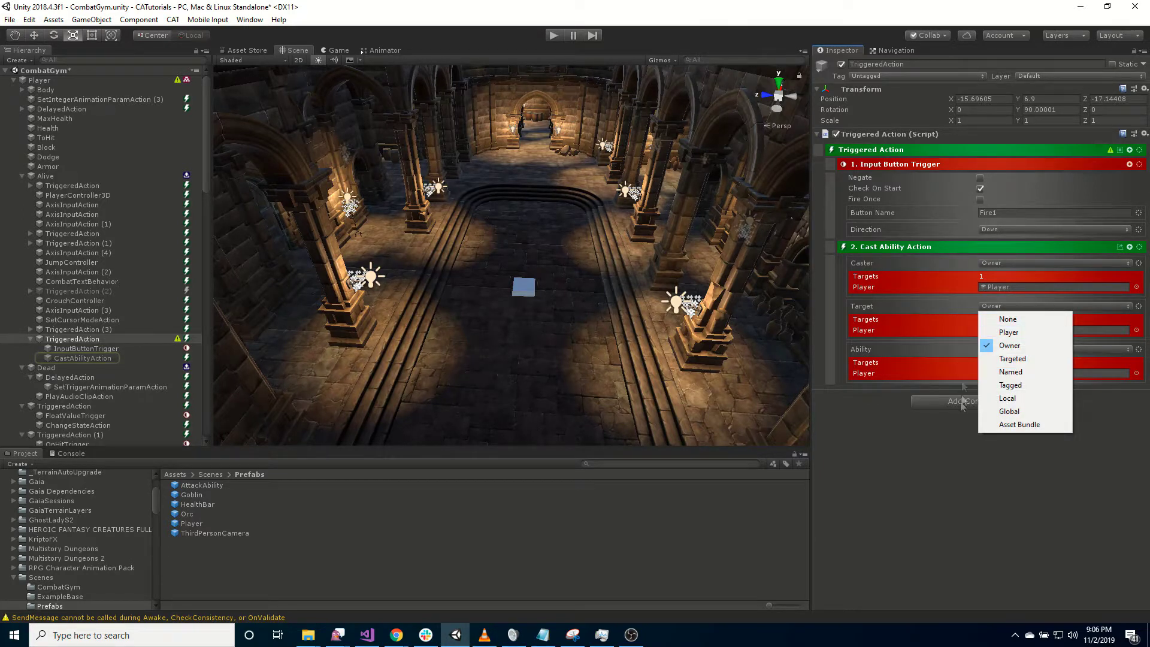
pyautogui.click(926, 506)
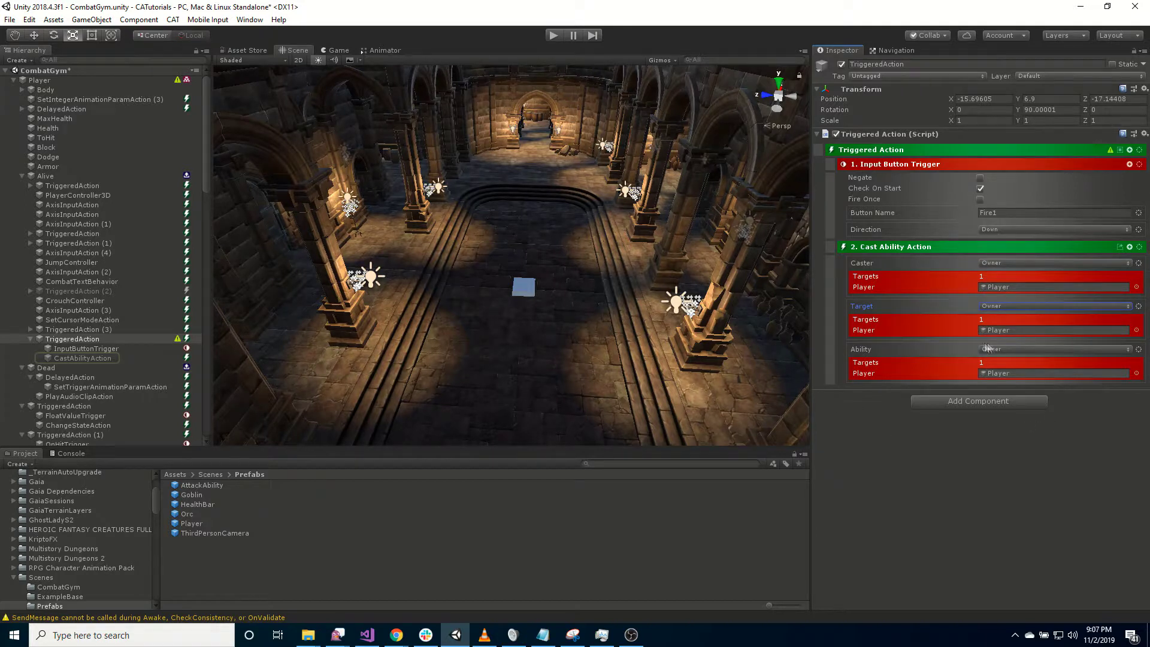
pyautogui.click(1140, 353)
pyautogui.moveTo(1089, 479)
pyautogui.click(956, 478)
pyautogui.click(1011, 358)
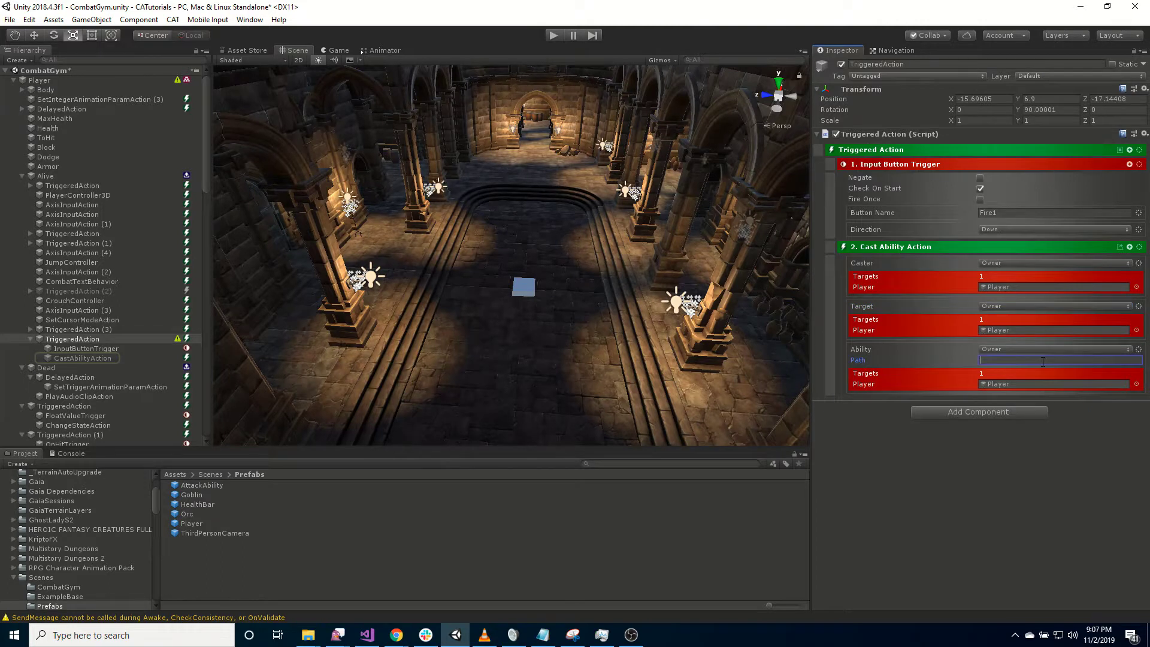
pyautogui.write('AttackAbility')
pyautogui.click(915, 532)
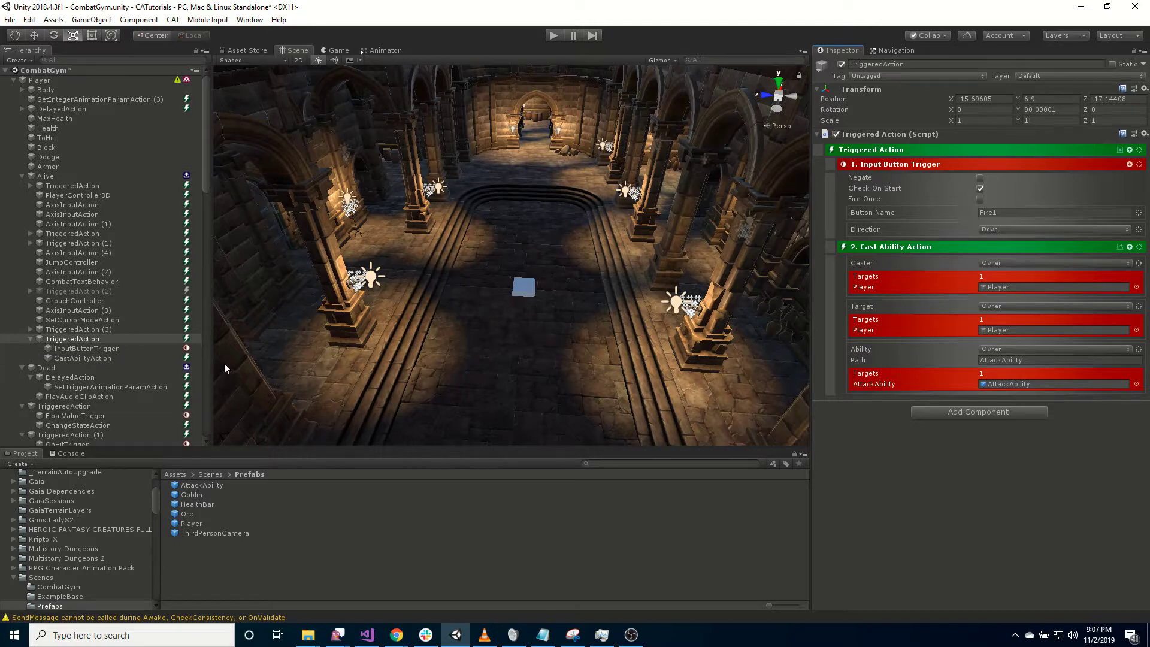
# - Run the game with the Cast Ability Action selected and test the attack several times in the corridor
pyautogui.click(66, 348)
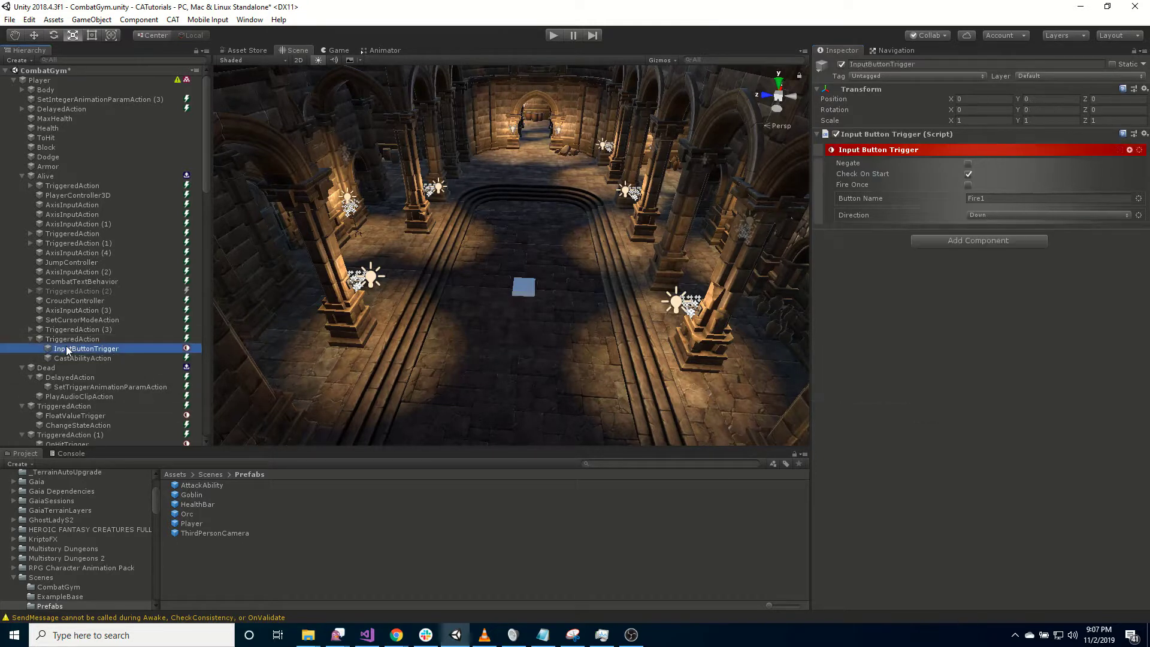
pyautogui.click(105, 357)
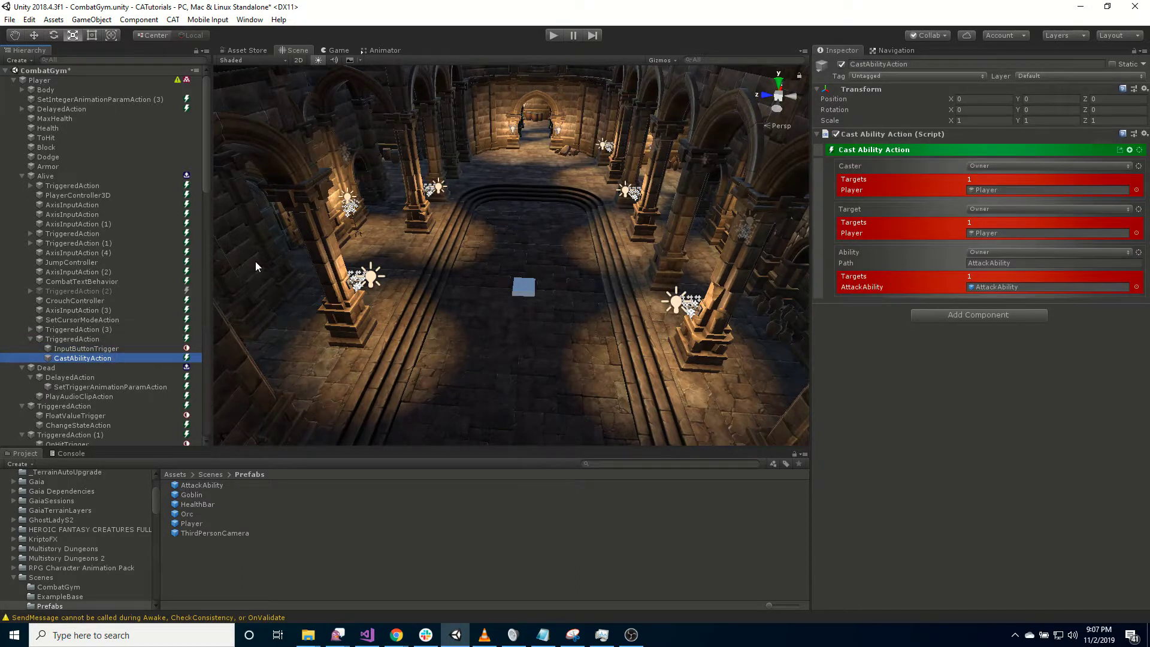
pyautogui.click(552, 35)
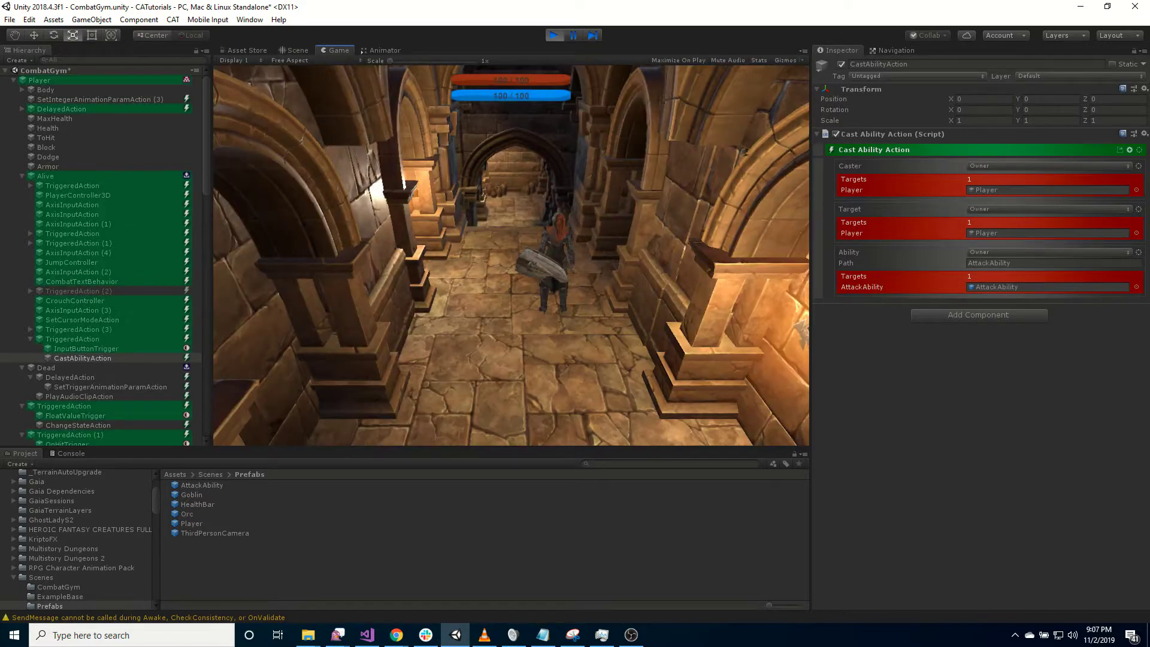
pyautogui.press('w')
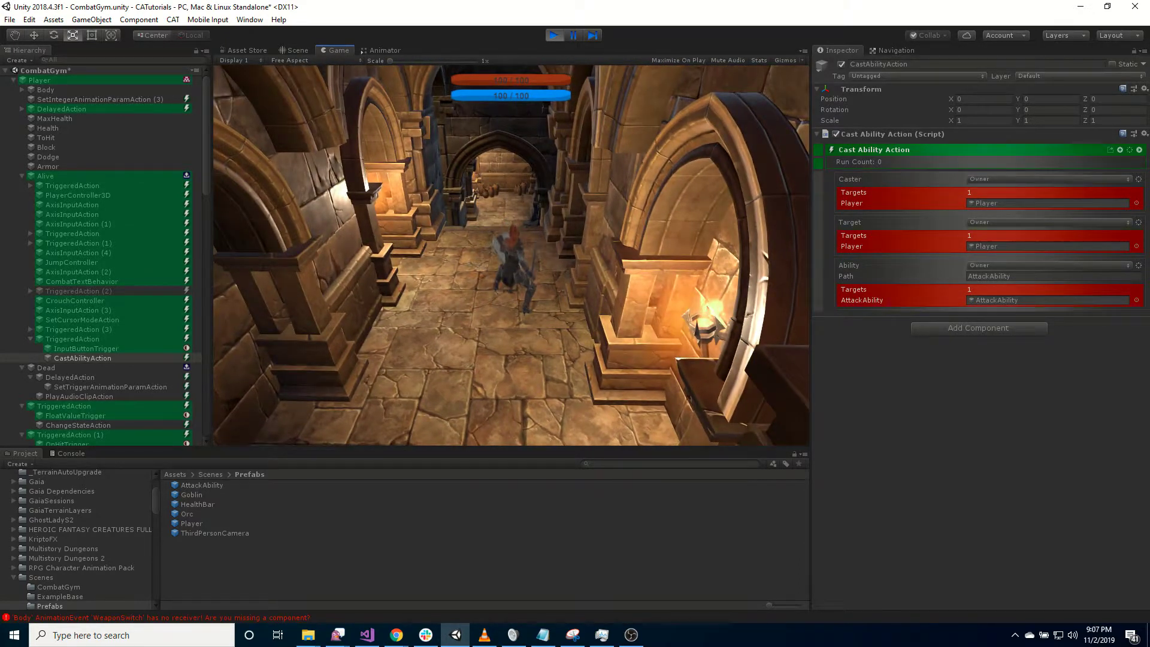
pyautogui.press('w')
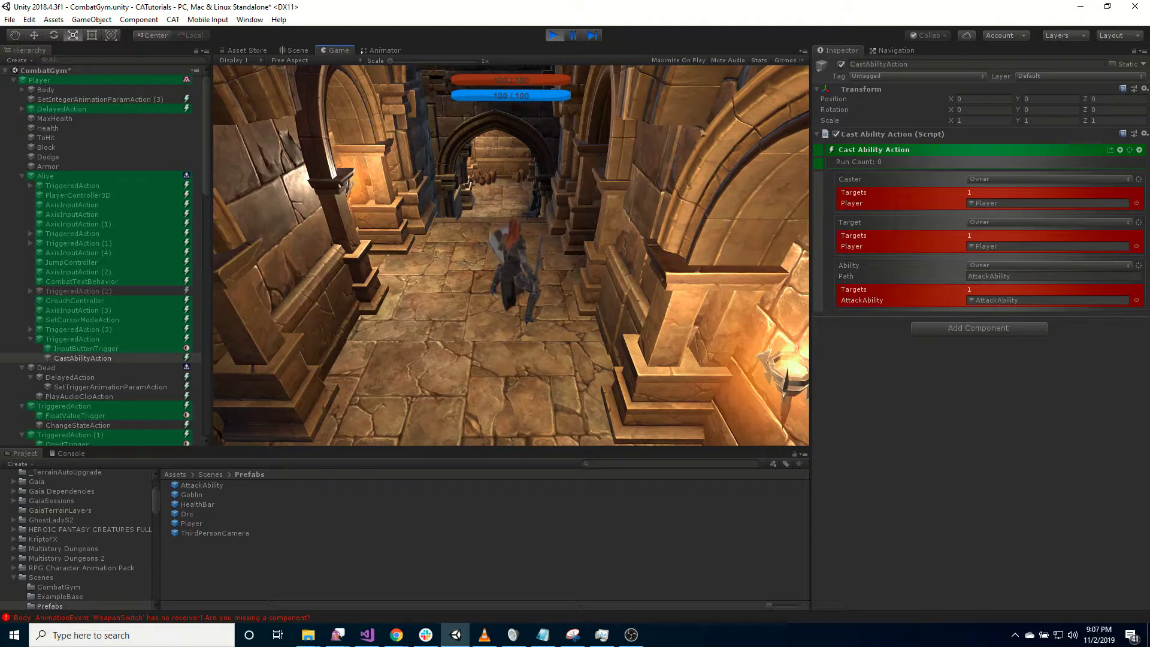
pyautogui.click(512, 255)
pyautogui.click(511, 255)
pyautogui.click(511, 255)
pyautogui.click(511, 255)
# - Move the player into the large hall, attack the approaching enemies repeatedly, and end the play test
pyautogui.press('w')
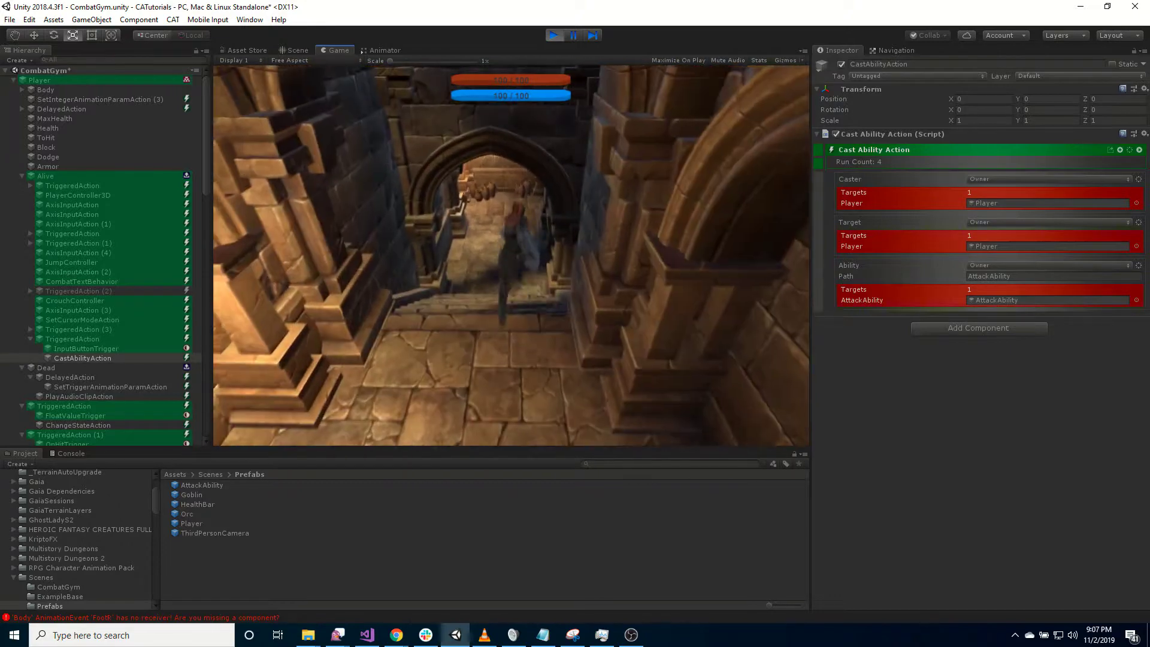
pyautogui.press('w')
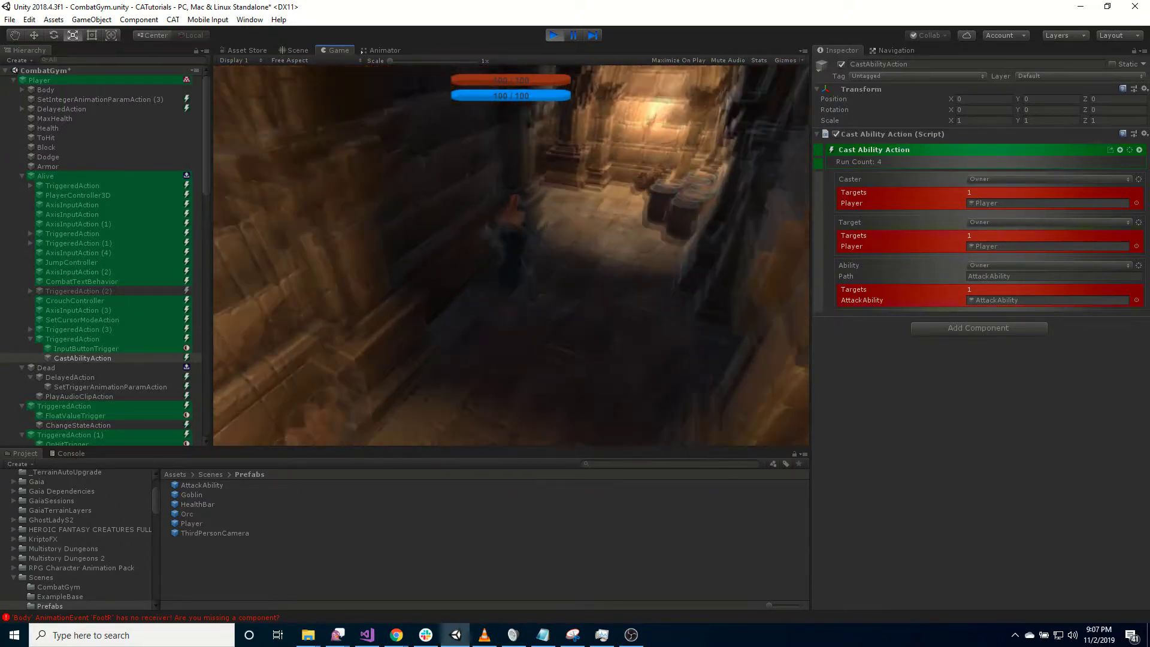
pyautogui.press('w')
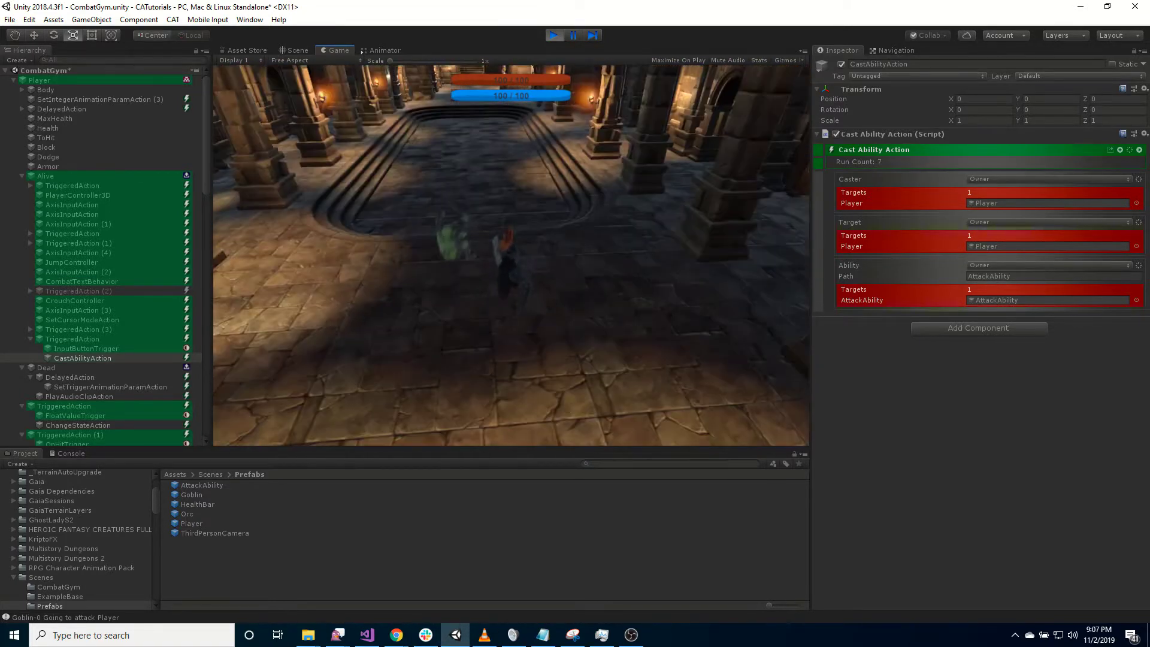
pyautogui.press('w')
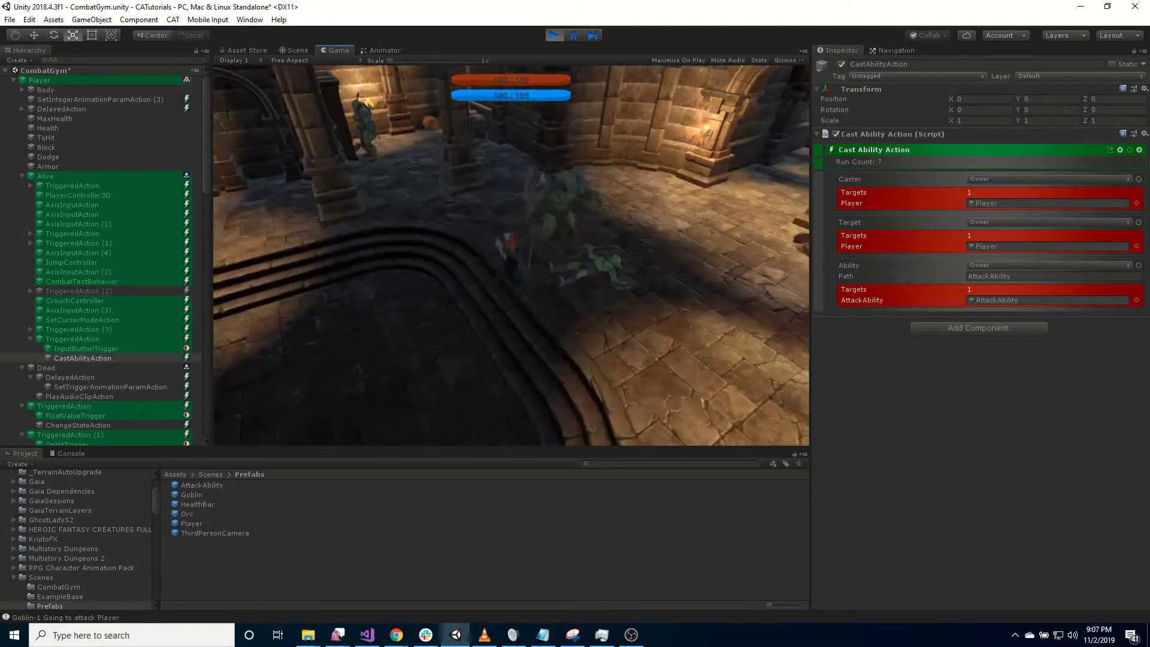
pyautogui.click(511, 255)
pyautogui.click(511, 256)
pyautogui.click(511, 256)
pyautogui.click(511, 256)
pyautogui.click(511, 255)
pyautogui.click(511, 255)
pyautogui.click(511, 255)
pyautogui.click(512, 255)
pyautogui.click(511, 256)
pyautogui.click(511, 255)
pyautogui.click(511, 255)
pyautogui.click(511, 255)
pyautogui.click(511, 256)
pyautogui.click(511, 255)
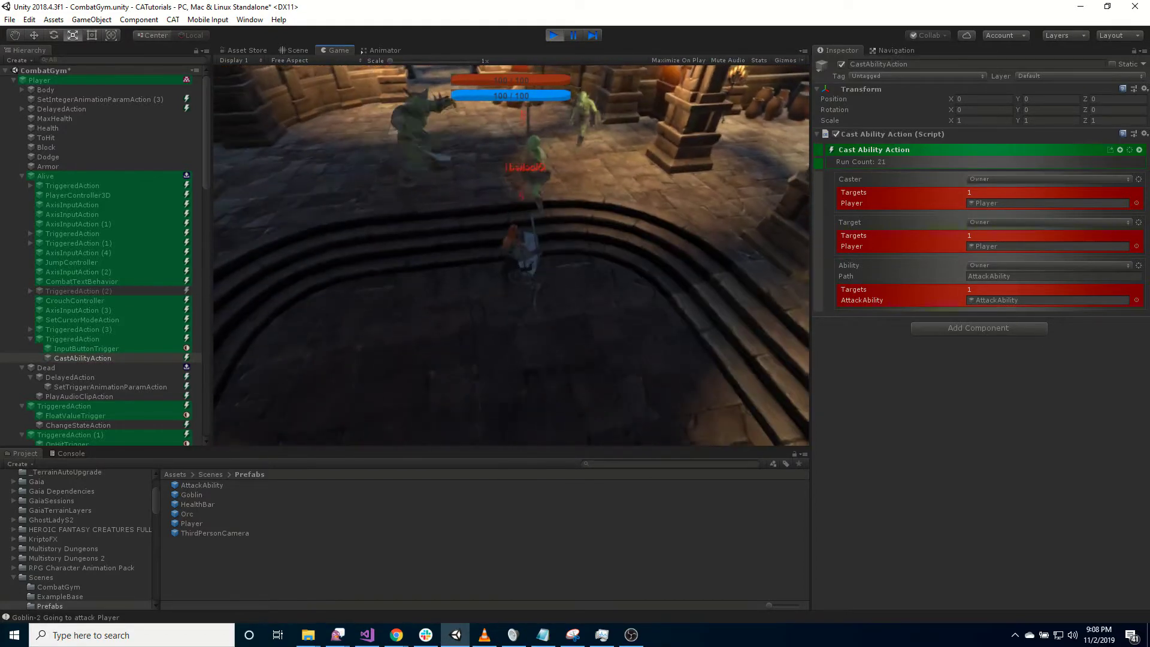
pyautogui.click(511, 255)
pyautogui.click(511, 255)
pyautogui.click(511, 255)
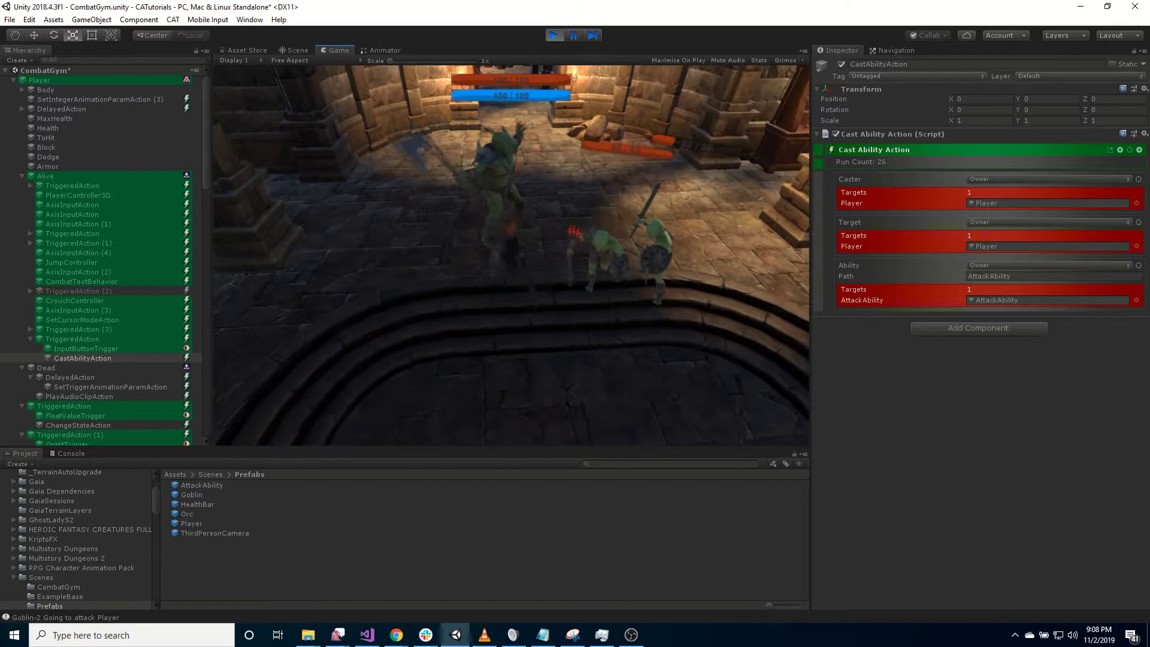
pyautogui.click(511, 255)
pyautogui.click(511, 255)
pyautogui.click(511, 255)
pyautogui.click(511, 255)
pyautogui.click(511, 255)
pyautogui.click(511, 255)
pyautogui.click(511, 255)
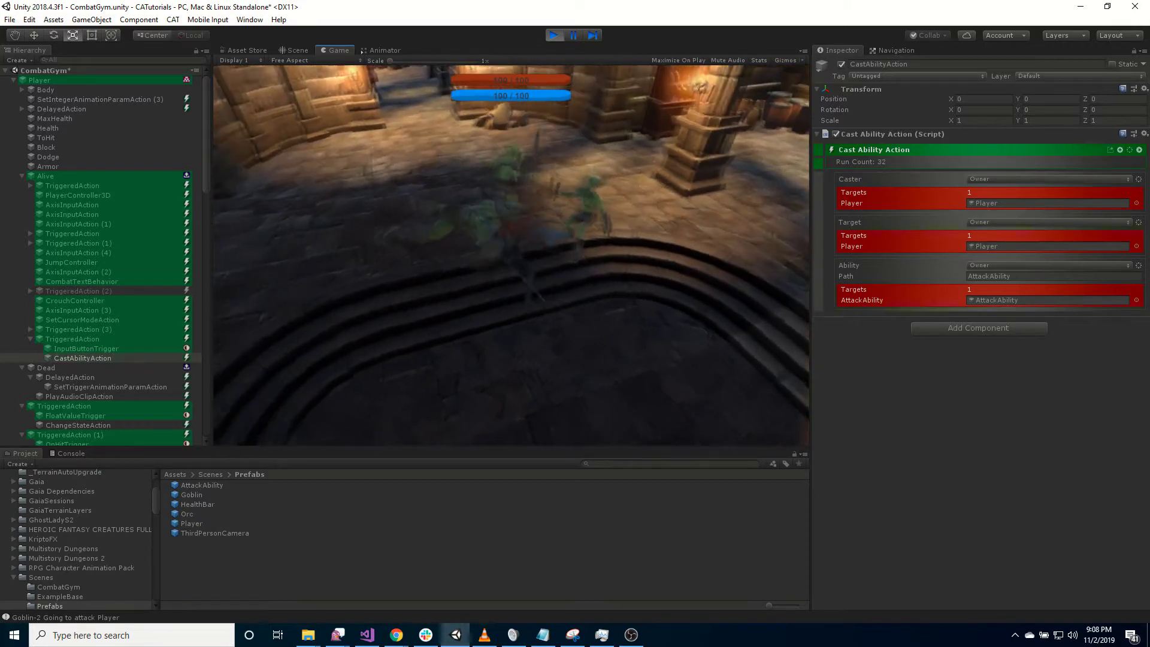
pyautogui.click(511, 255)
pyautogui.click(511, 255)
pyautogui.click(511, 256)
pyautogui.click(511, 256)
pyautogui.click(511, 255)
pyautogui.click(511, 255)
pyautogui.click(511, 256)
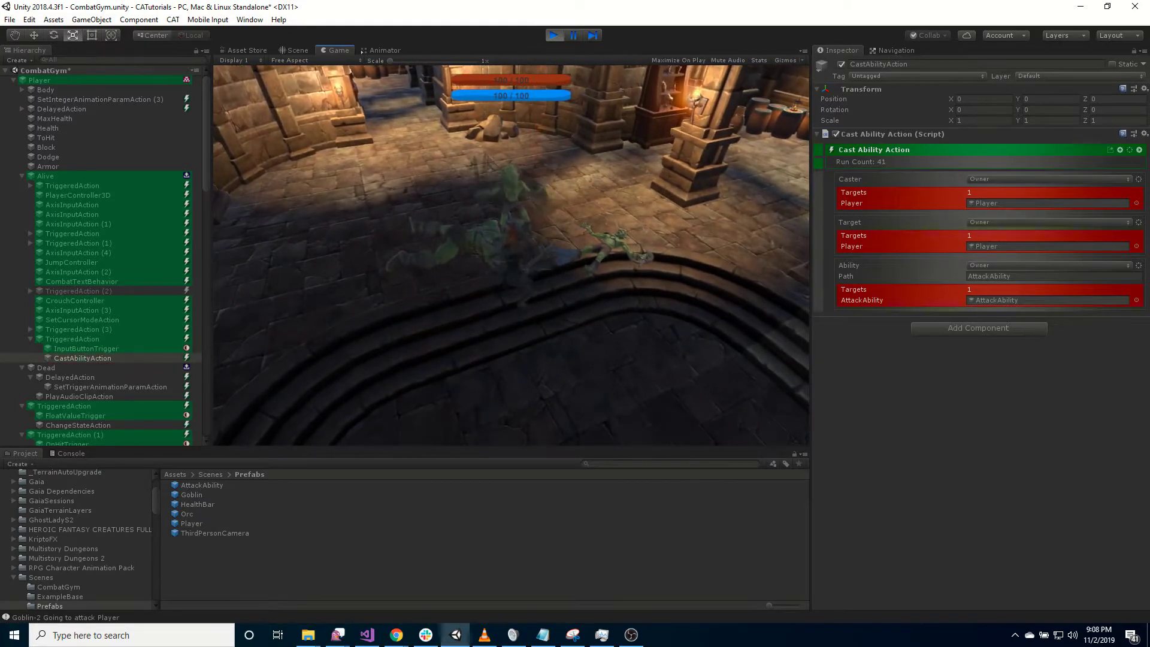
pyautogui.click(511, 255)
pyautogui.click(512, 256)
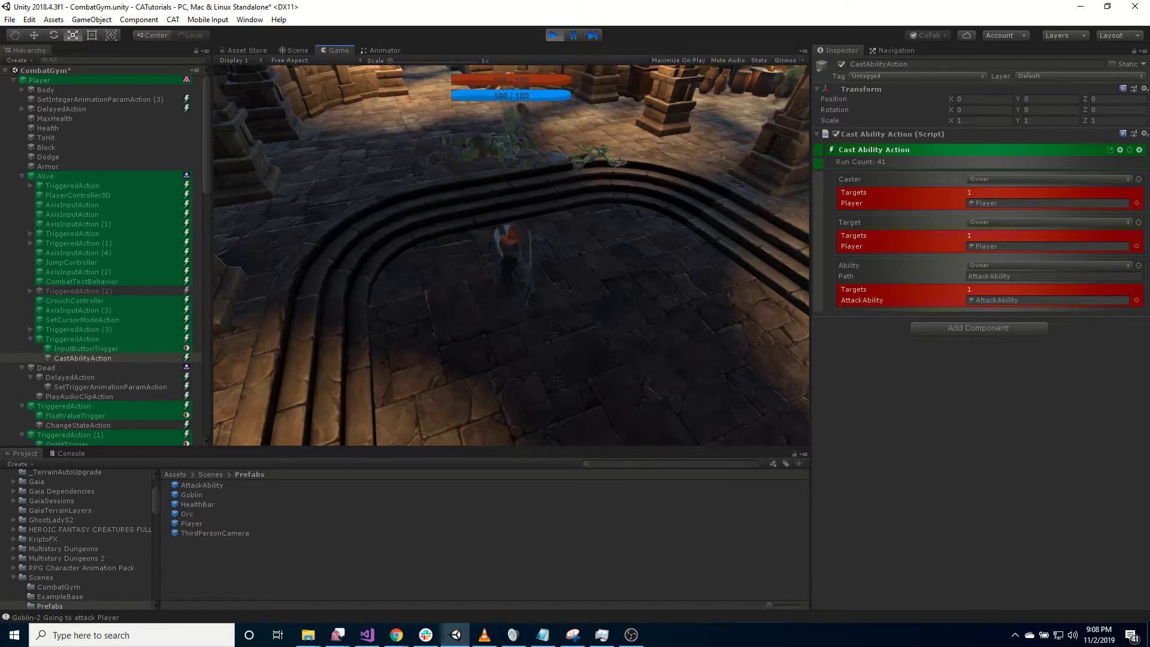
pyautogui.press('Escape')
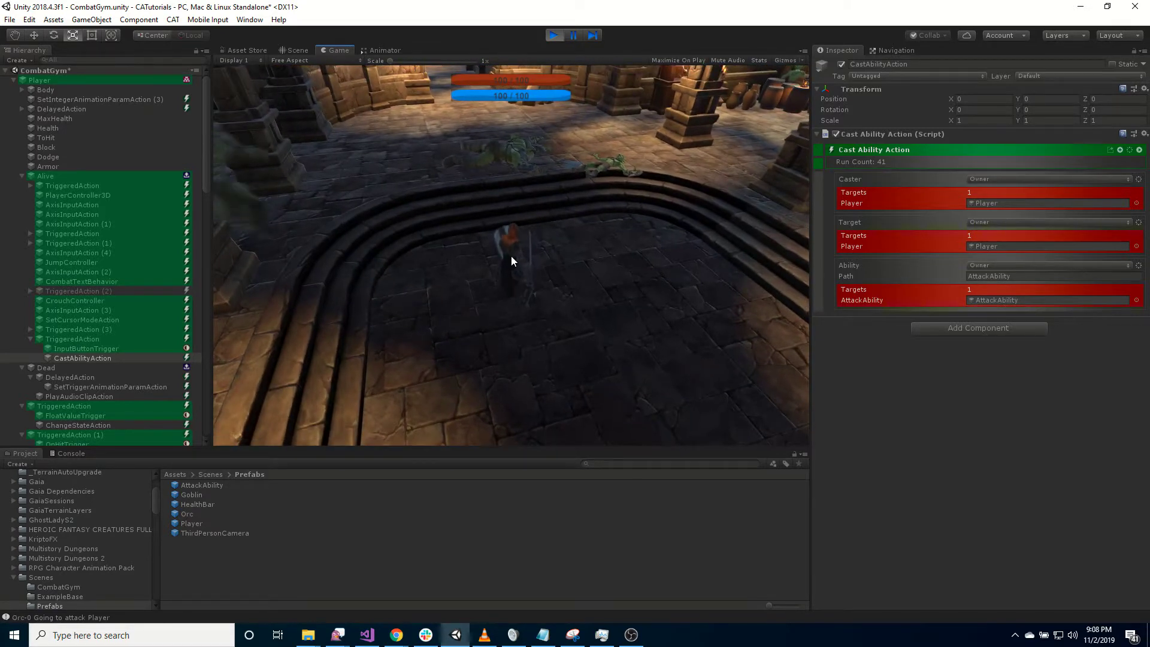
pyautogui.click(555, 36)
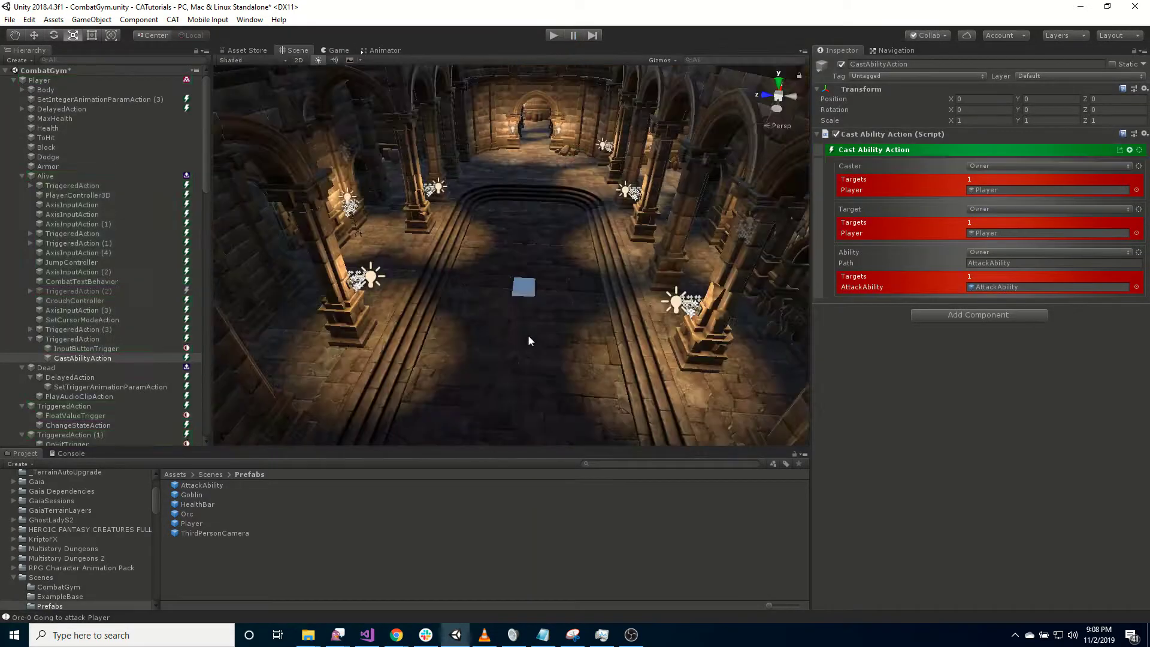